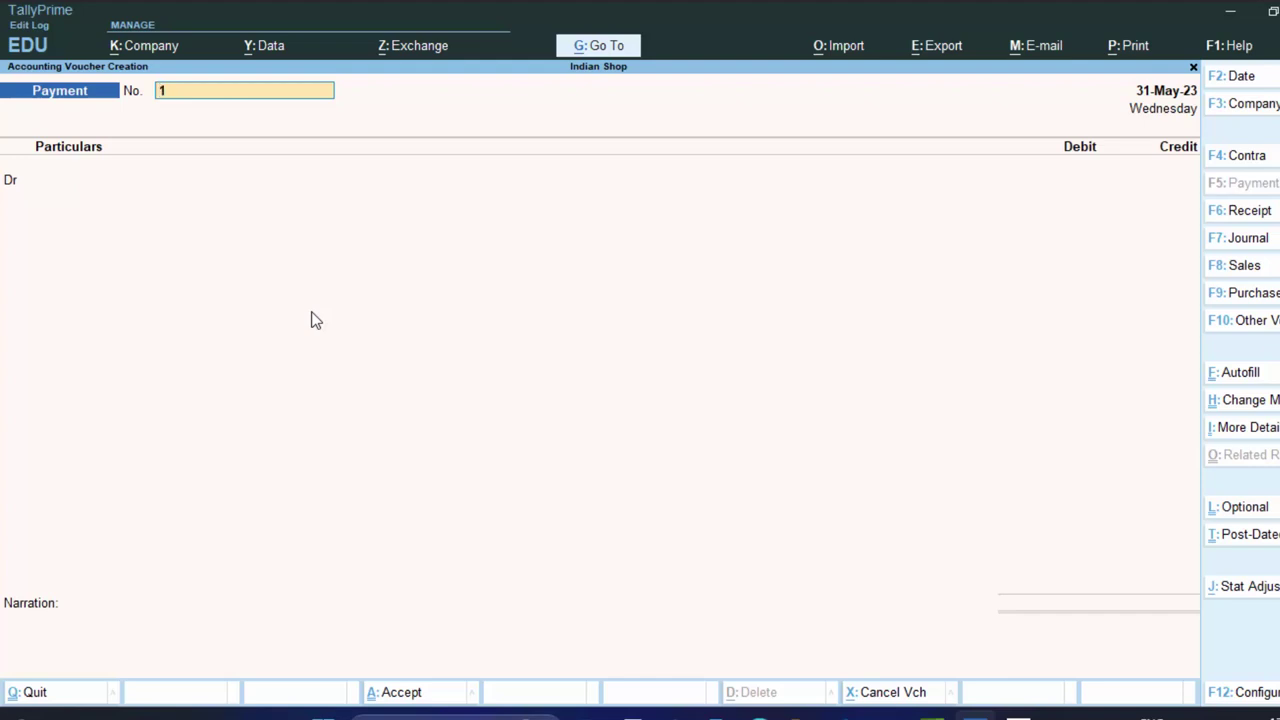
# Start a purchase voucher, try Accounting Invoice mode, and return it to Item Invoice mode
pyautogui.click(1248, 296)
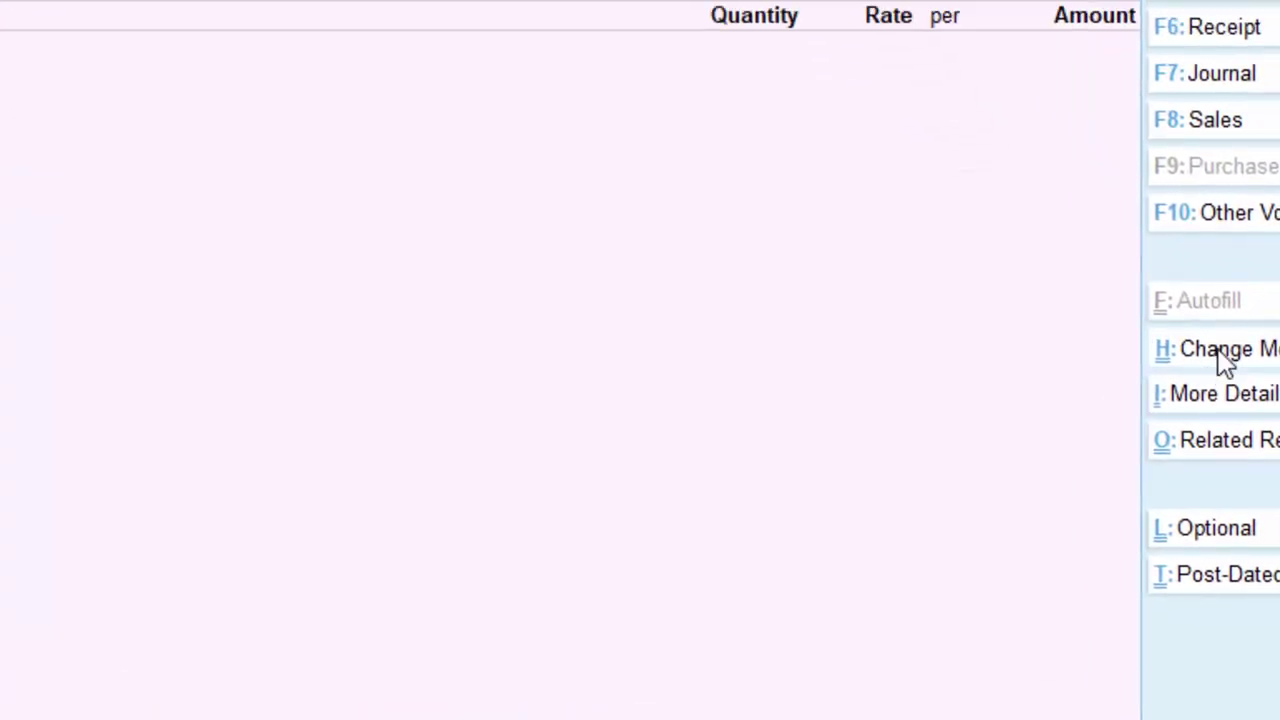
pyautogui.click(1219, 353)
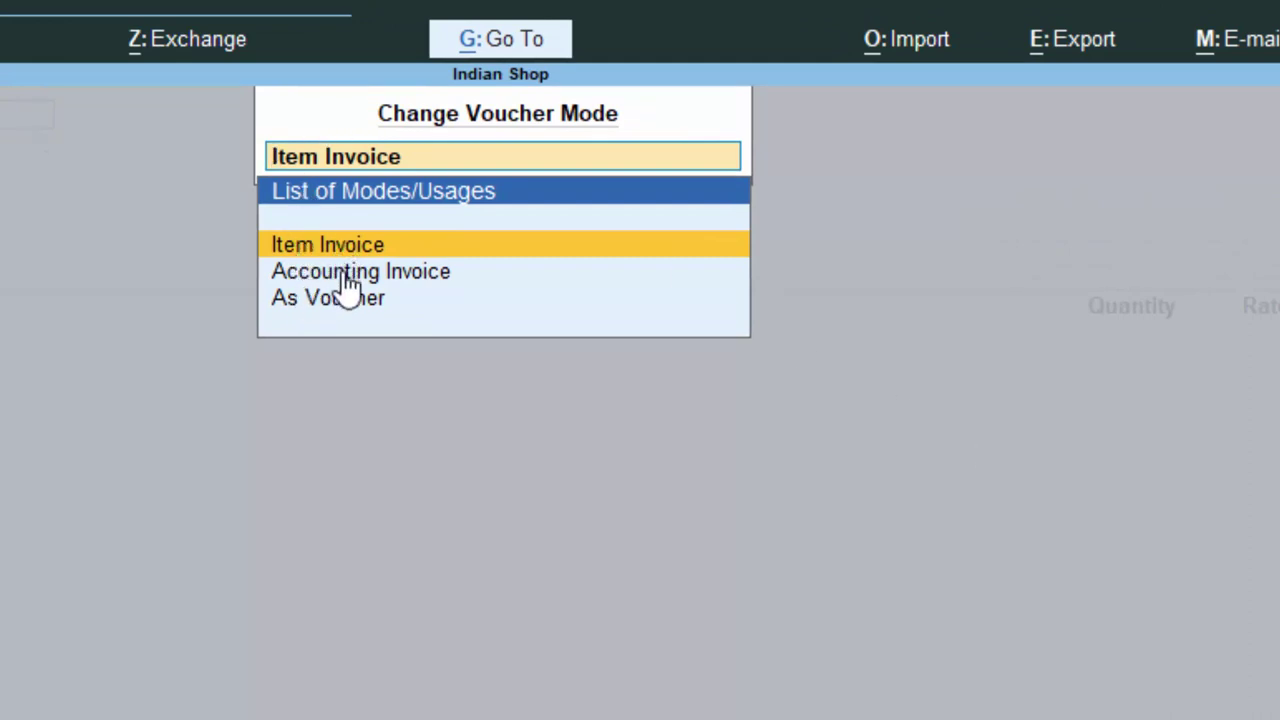
pyautogui.click(345, 273)
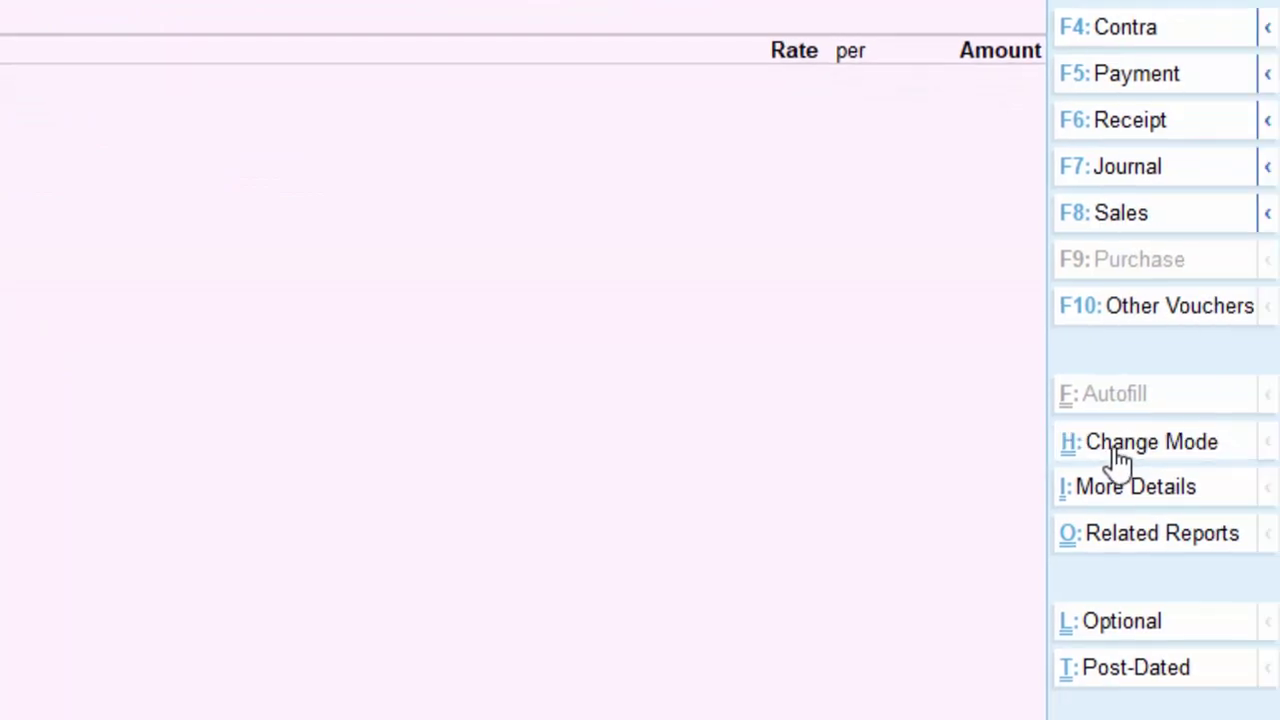
pyautogui.click(1117, 448)
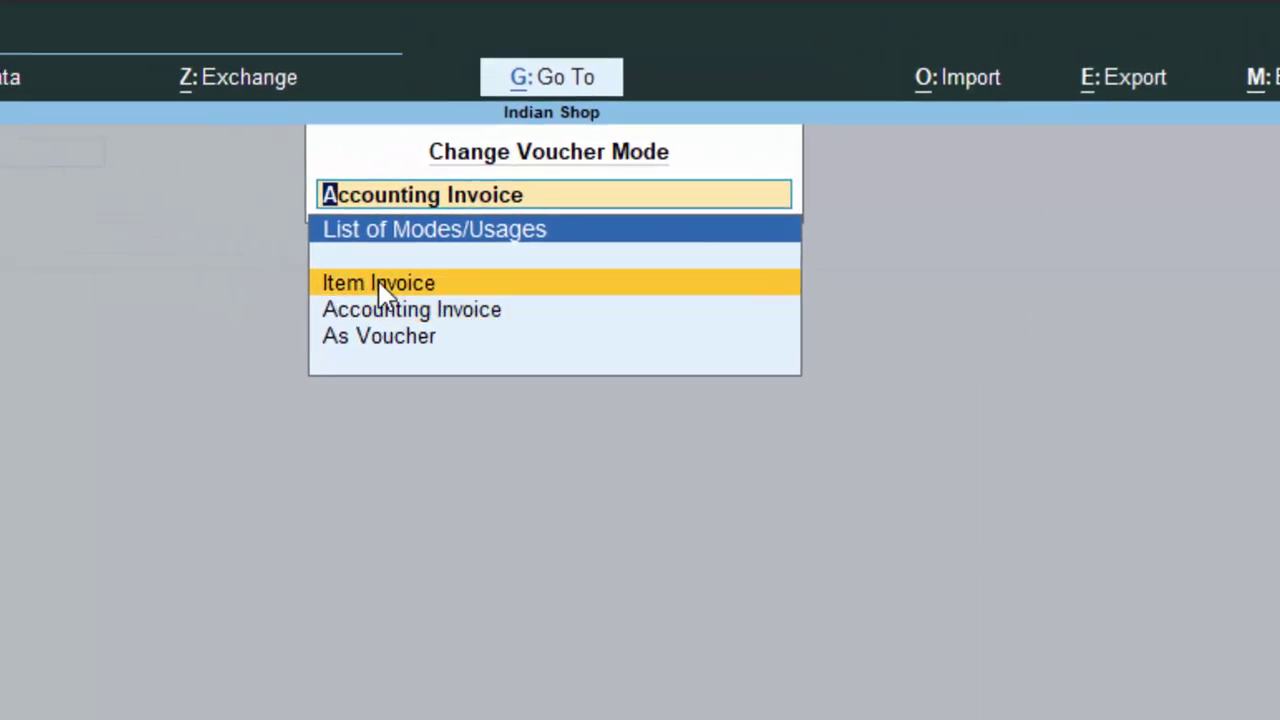
pyautogui.click(385, 288)
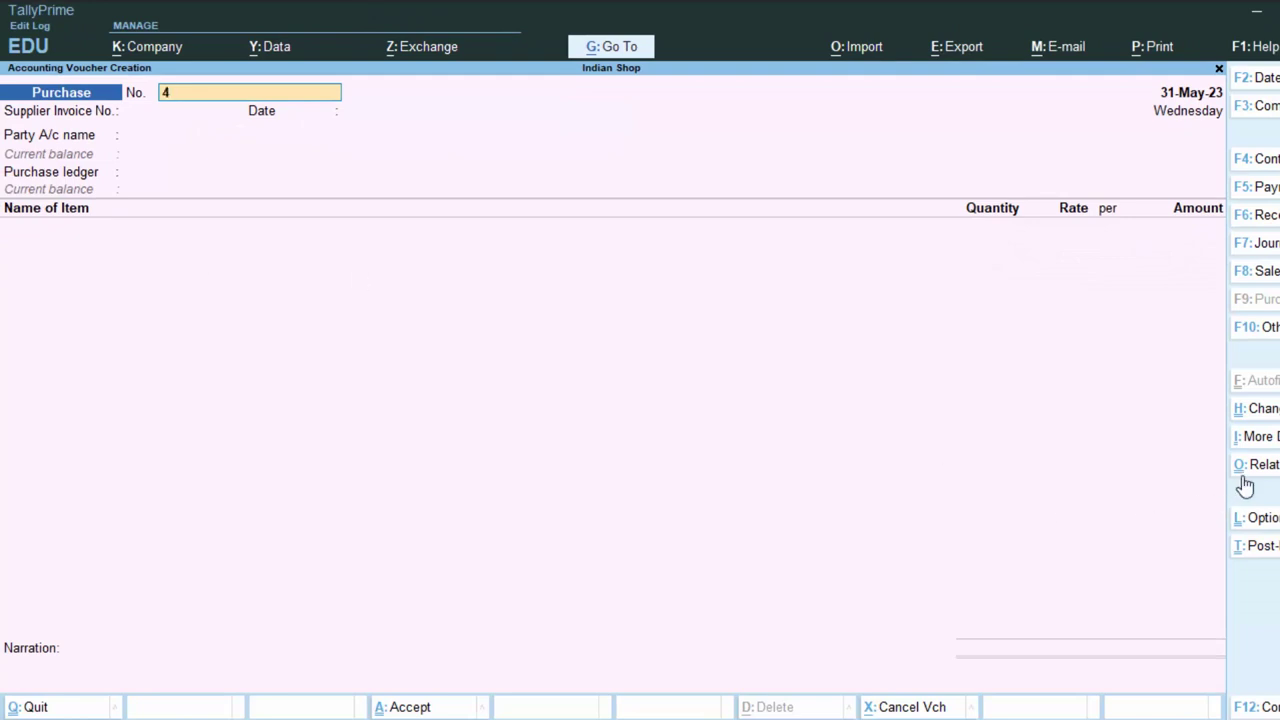
# Try As Voucher mode for the purchase voucher and switch it back to Item Invoice
pyautogui.click(1260, 410)
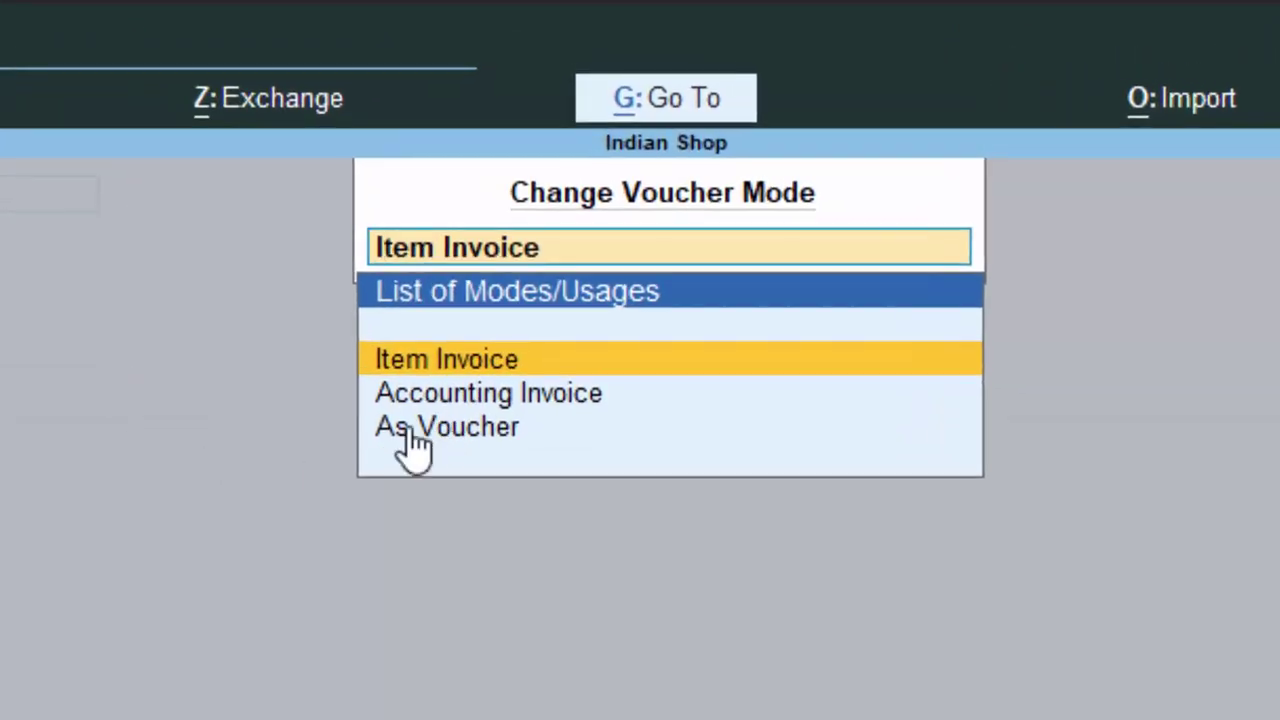
pyautogui.click(636, 428)
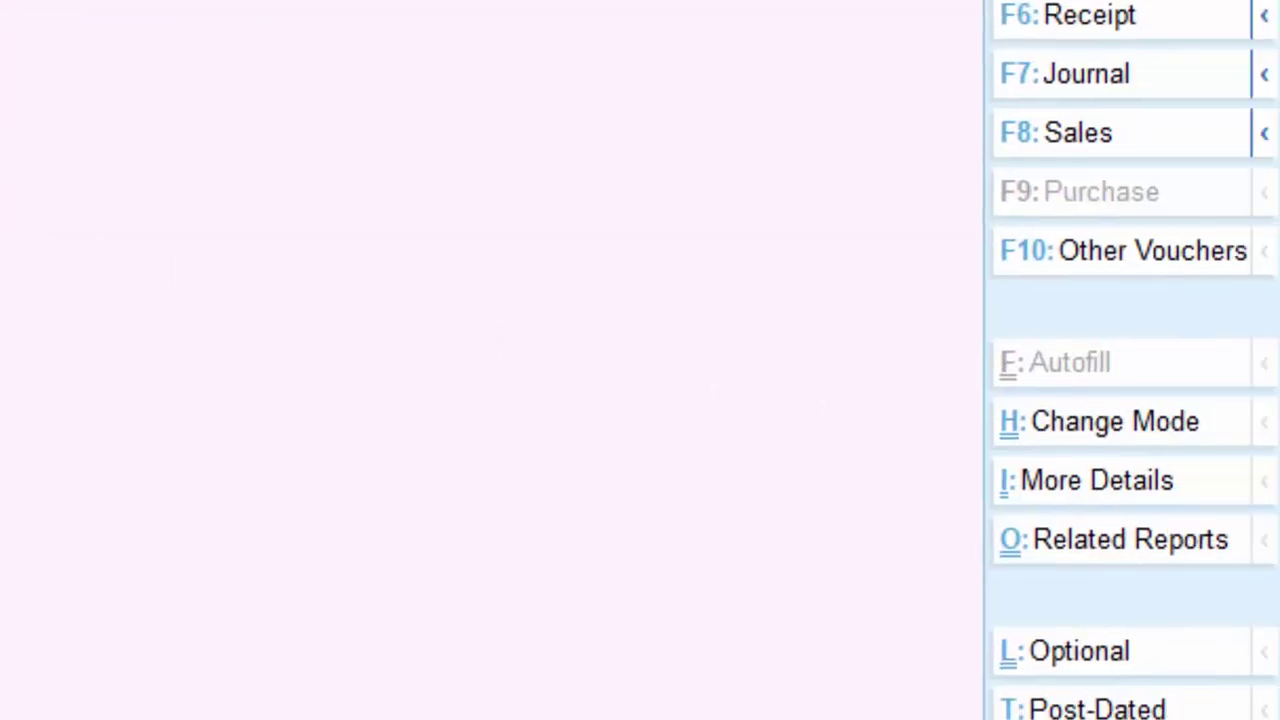
pyautogui.click(1168, 428)
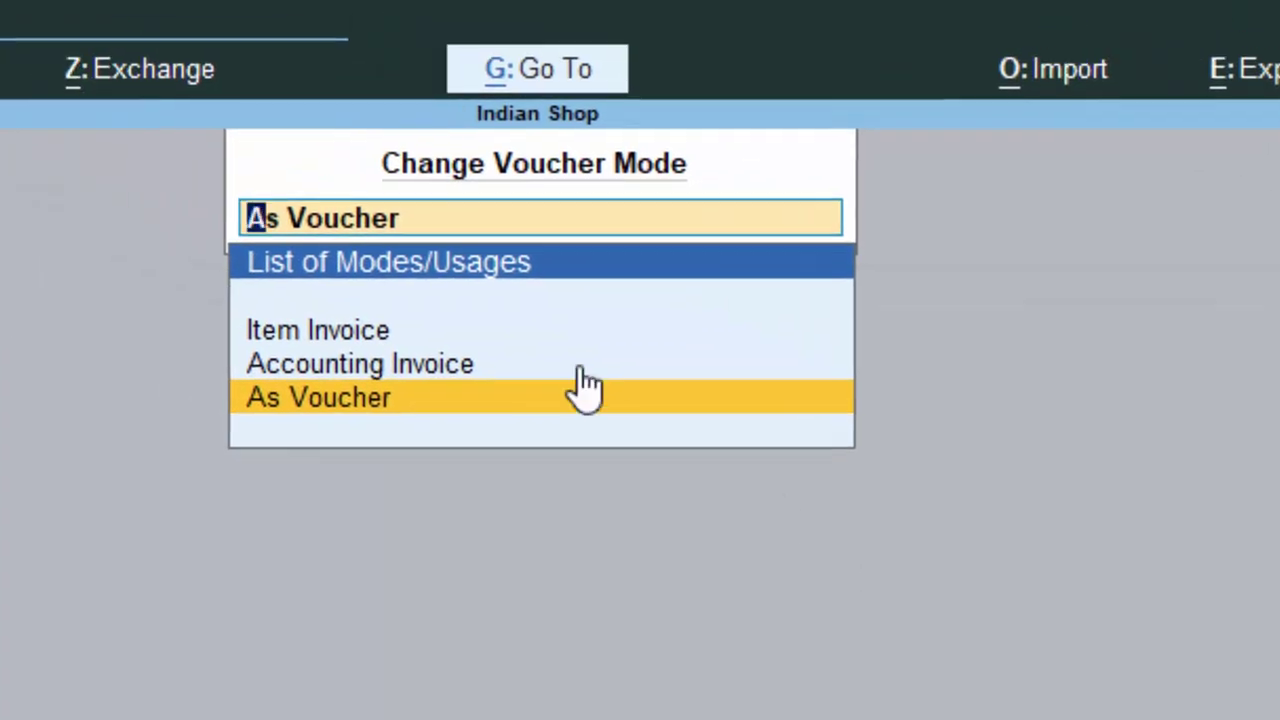
pyautogui.click(291, 343)
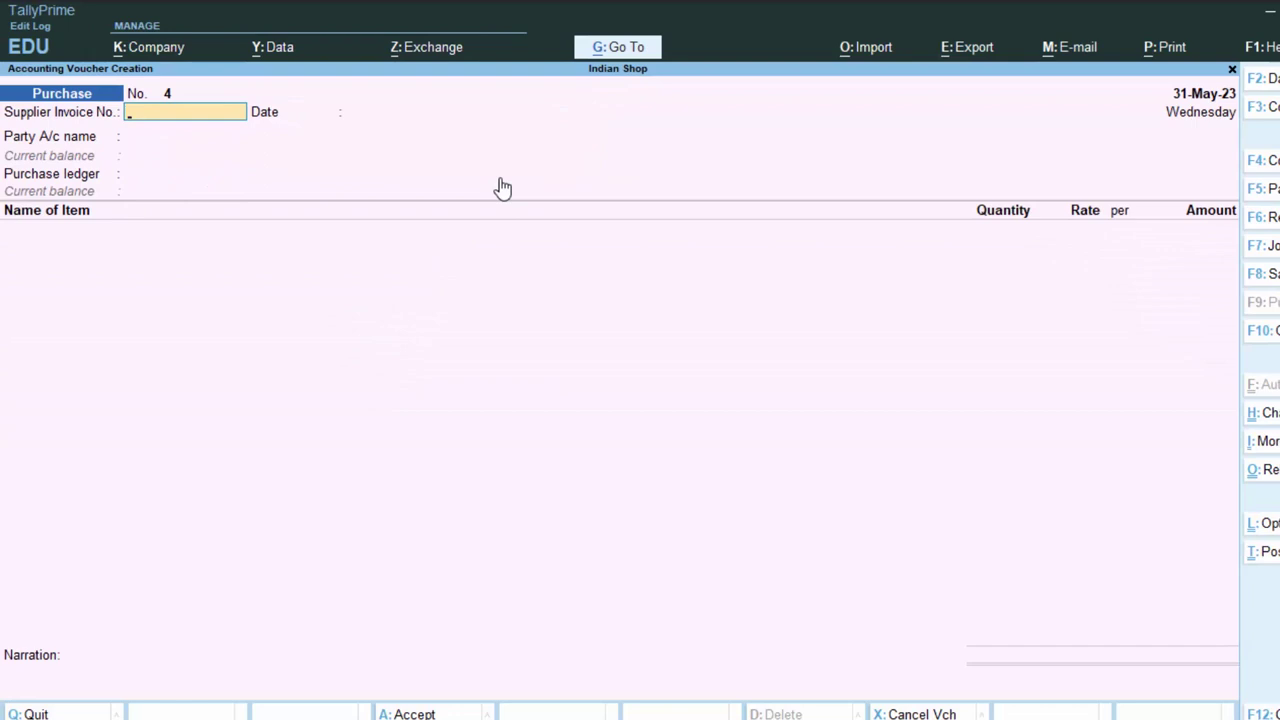
# Enter supplier invoice number 354 dated 1-May-23, with the wholesaler as the party and Purchase A/c as the purchase ledger
pyautogui.write('354')
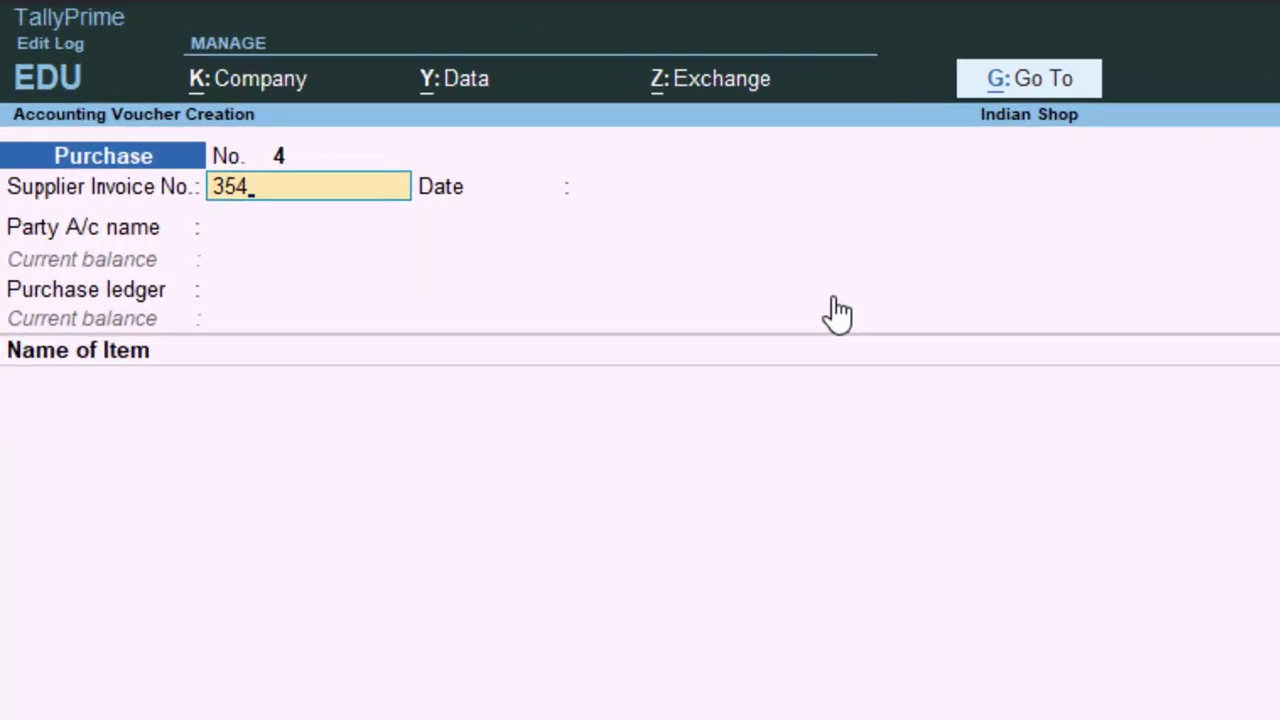
pyautogui.press('Return')
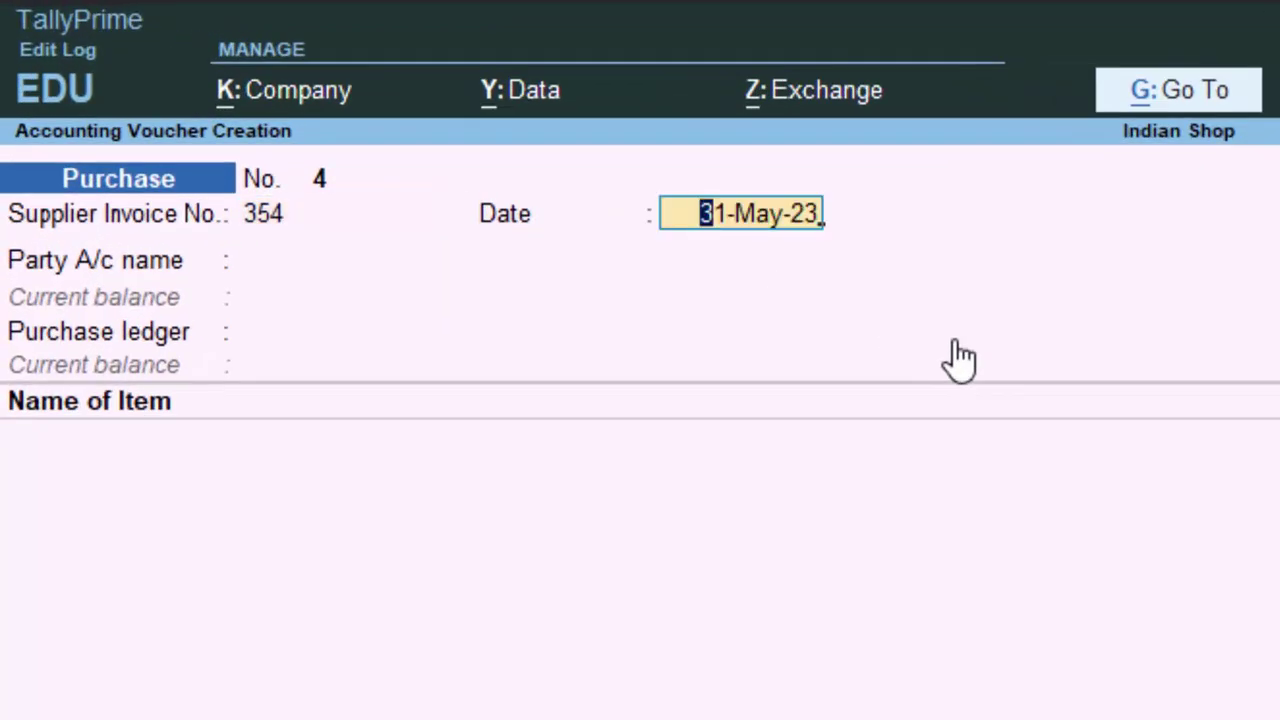
pyautogui.write('1-5-23')
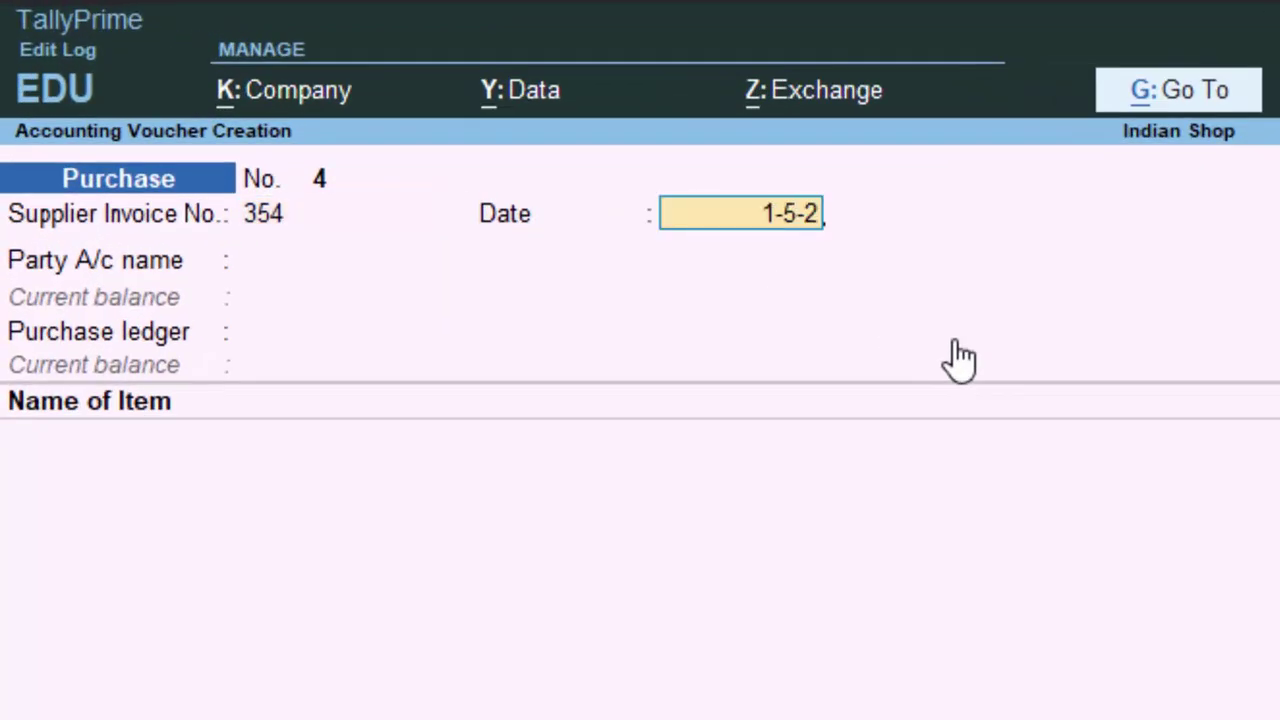
pyautogui.press('Return')
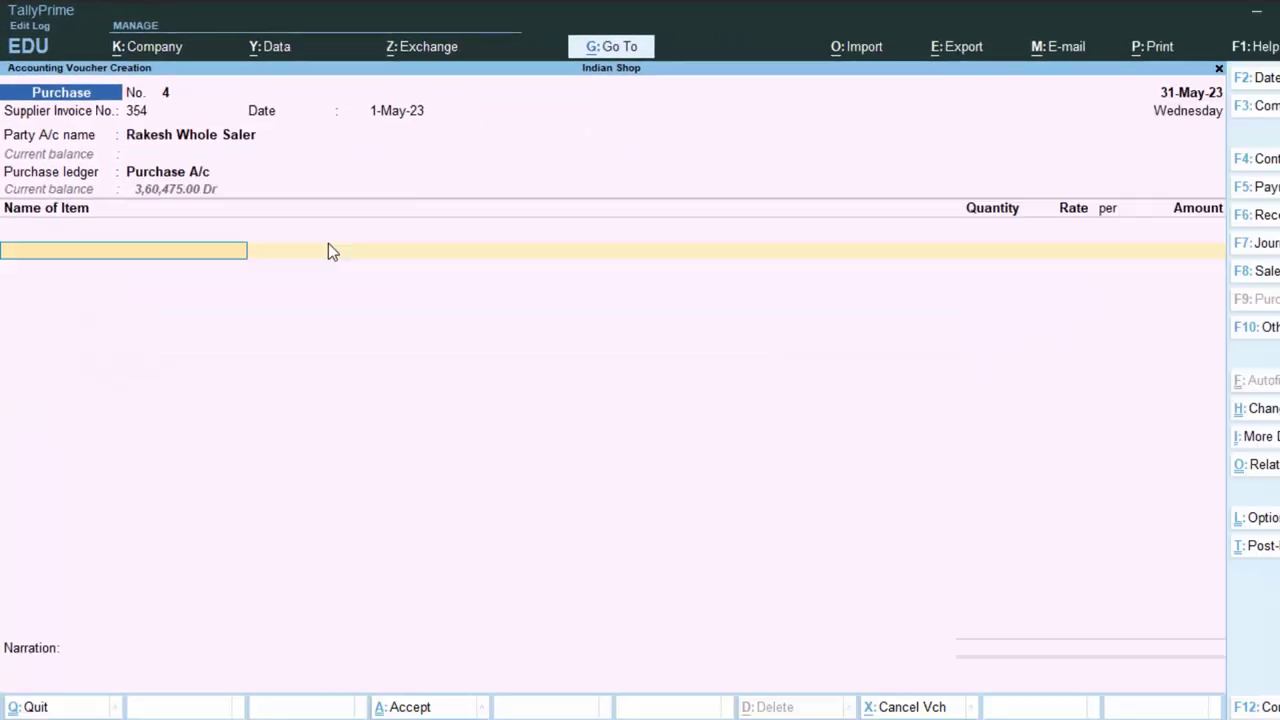
pyautogui.click(168, 177)
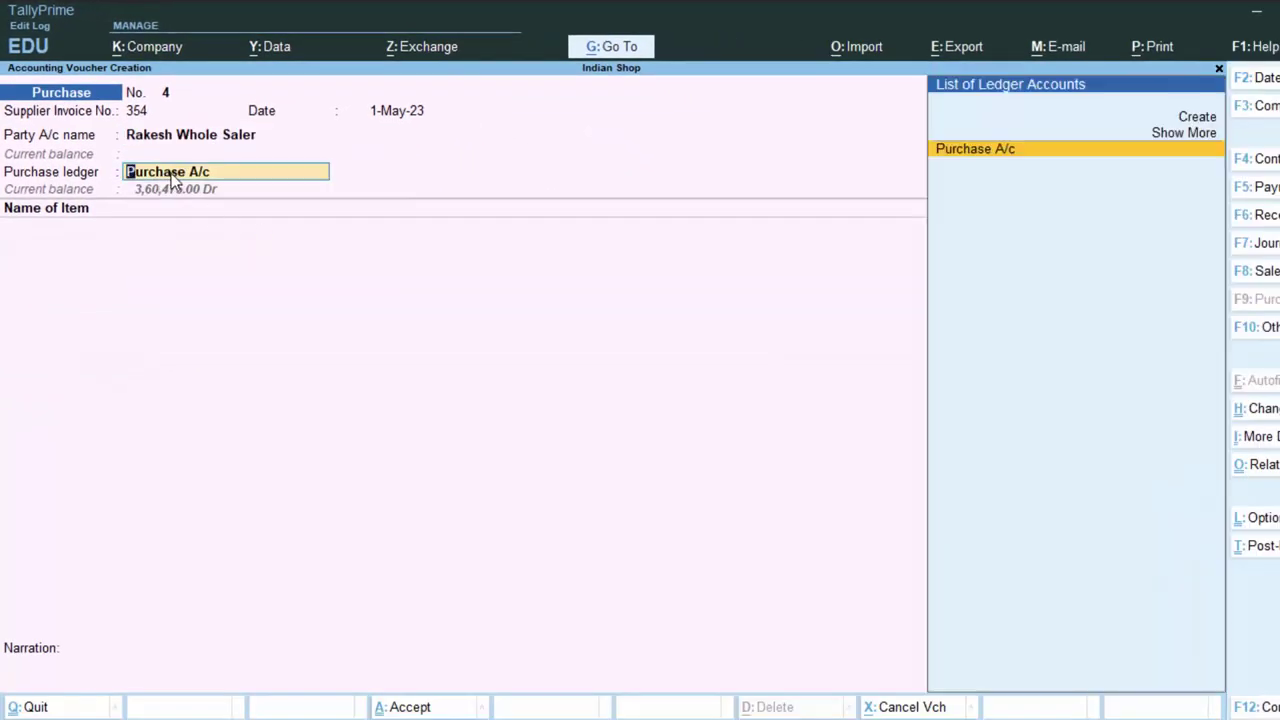
pyautogui.press('Return')
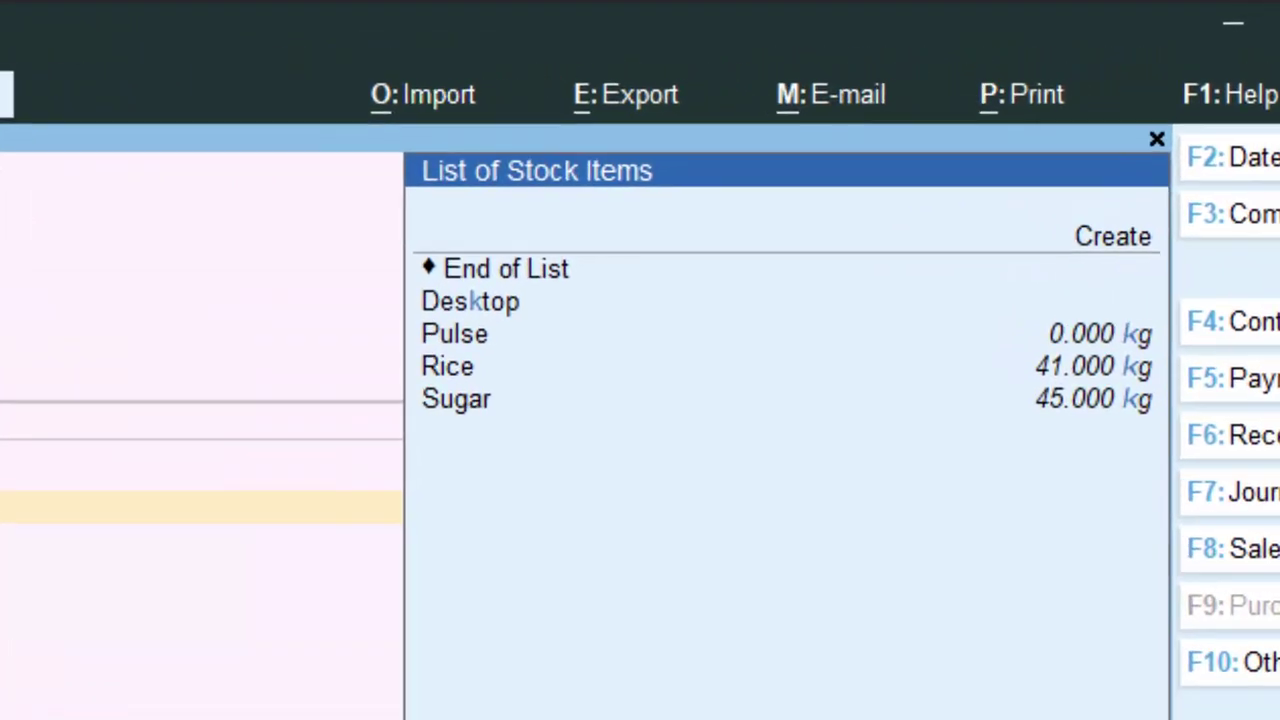
# Add the stock item Pulse with a quantity of 90 kg at a rate of 90.00 per kg
pyautogui.press('Down')
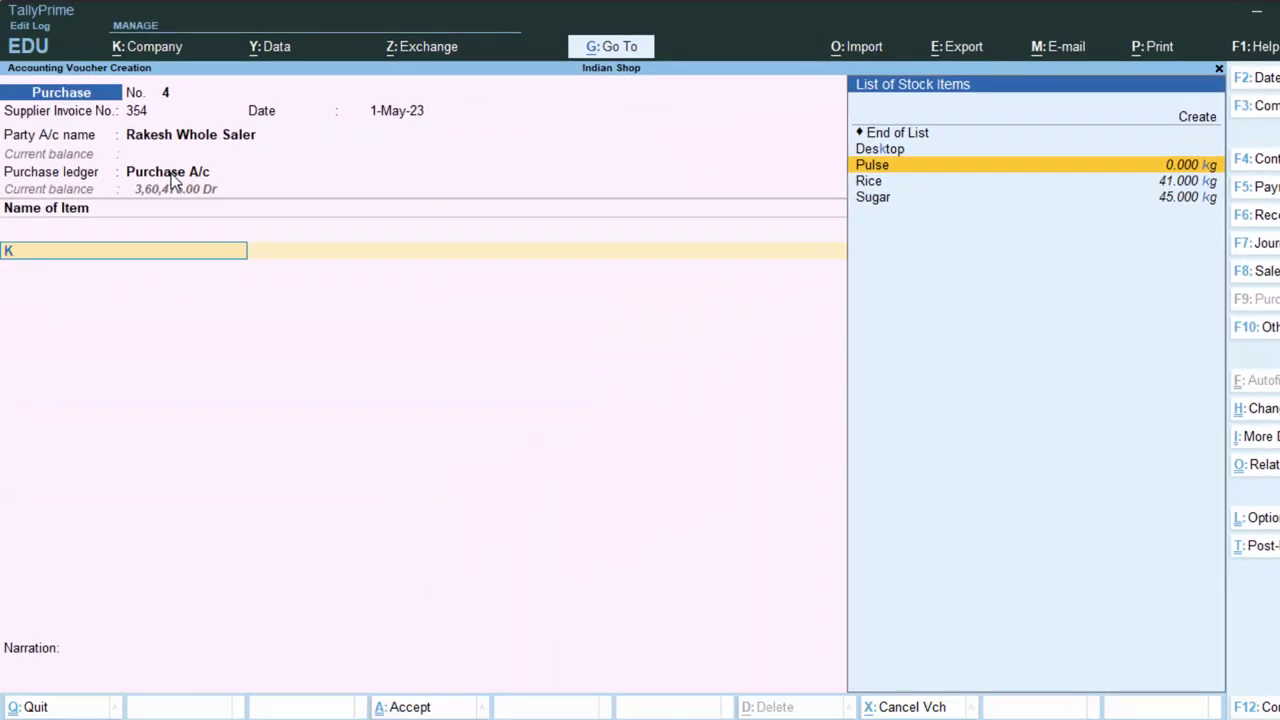
pyautogui.press('Return')
pyautogui.press('Return')
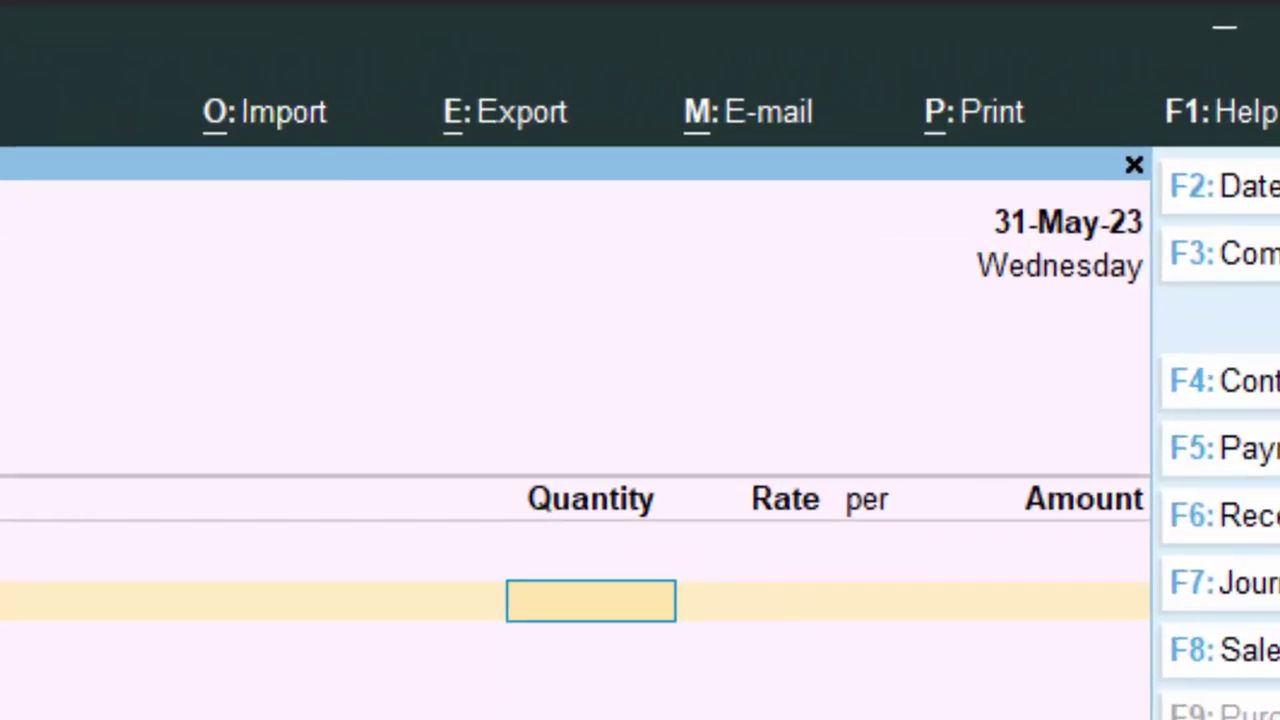
pyautogui.write('90')
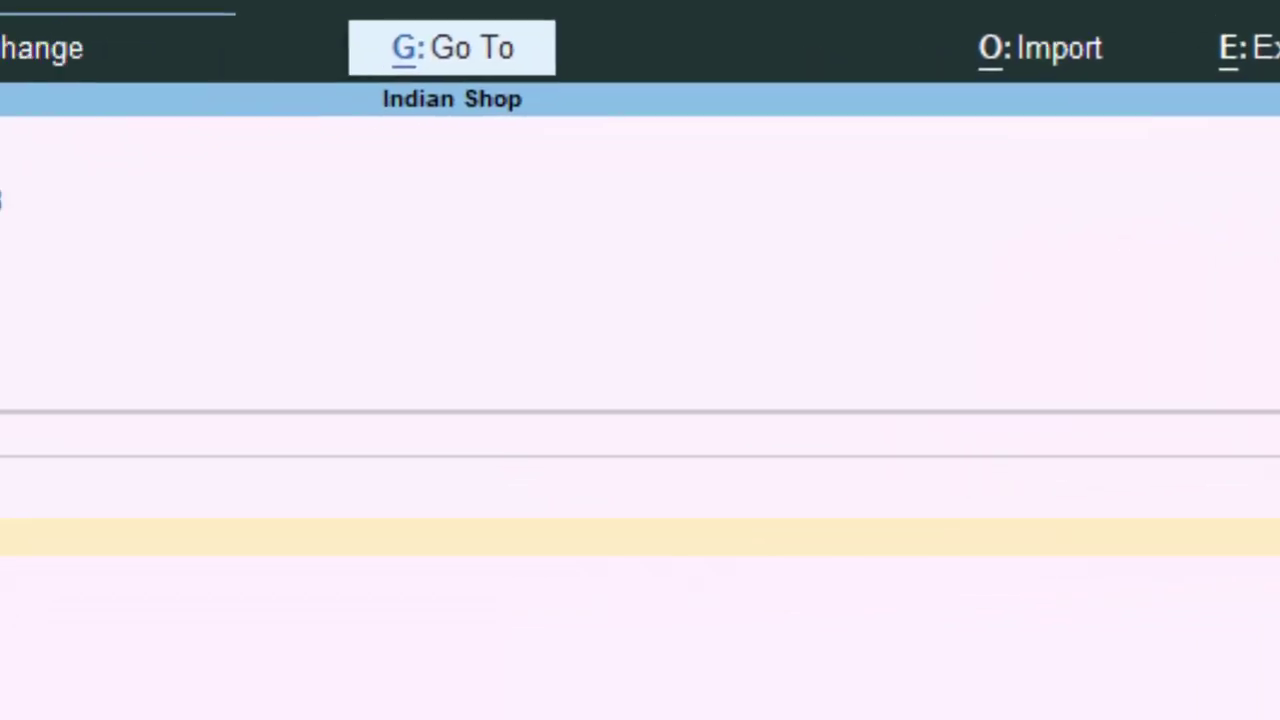
pyautogui.press('Return')
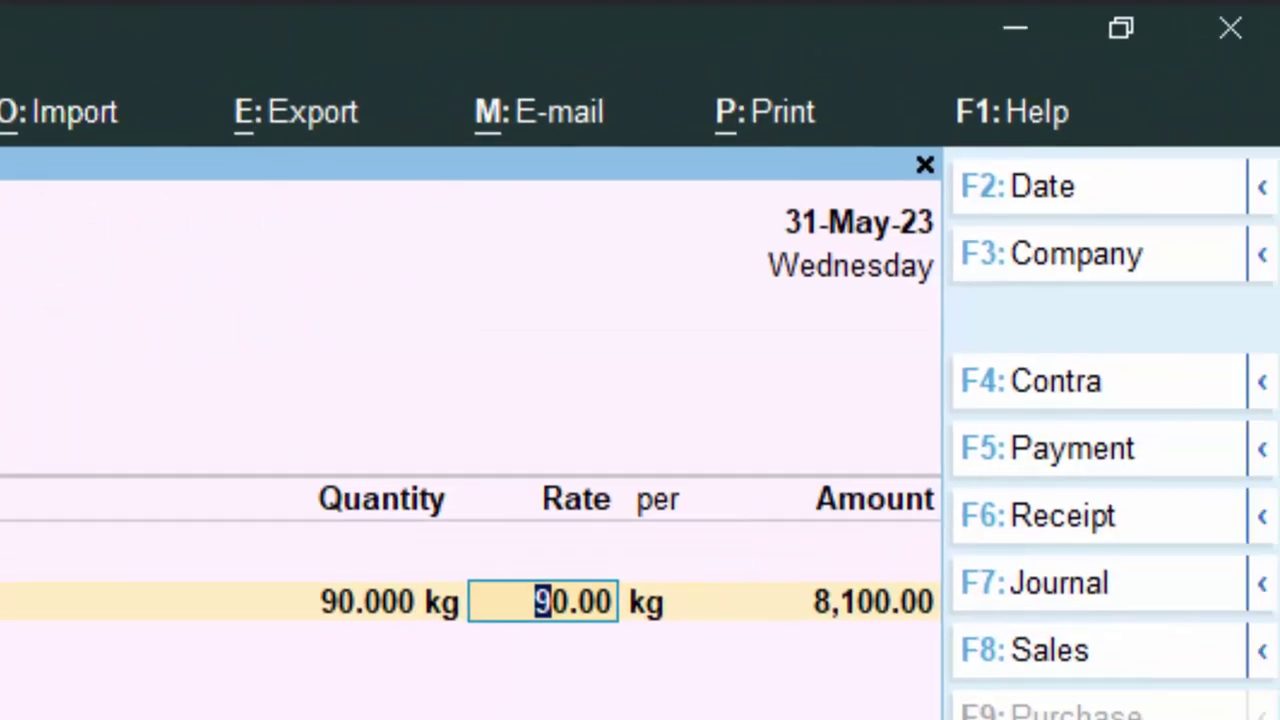
pyautogui.press('Return')
pyautogui.press('Return')
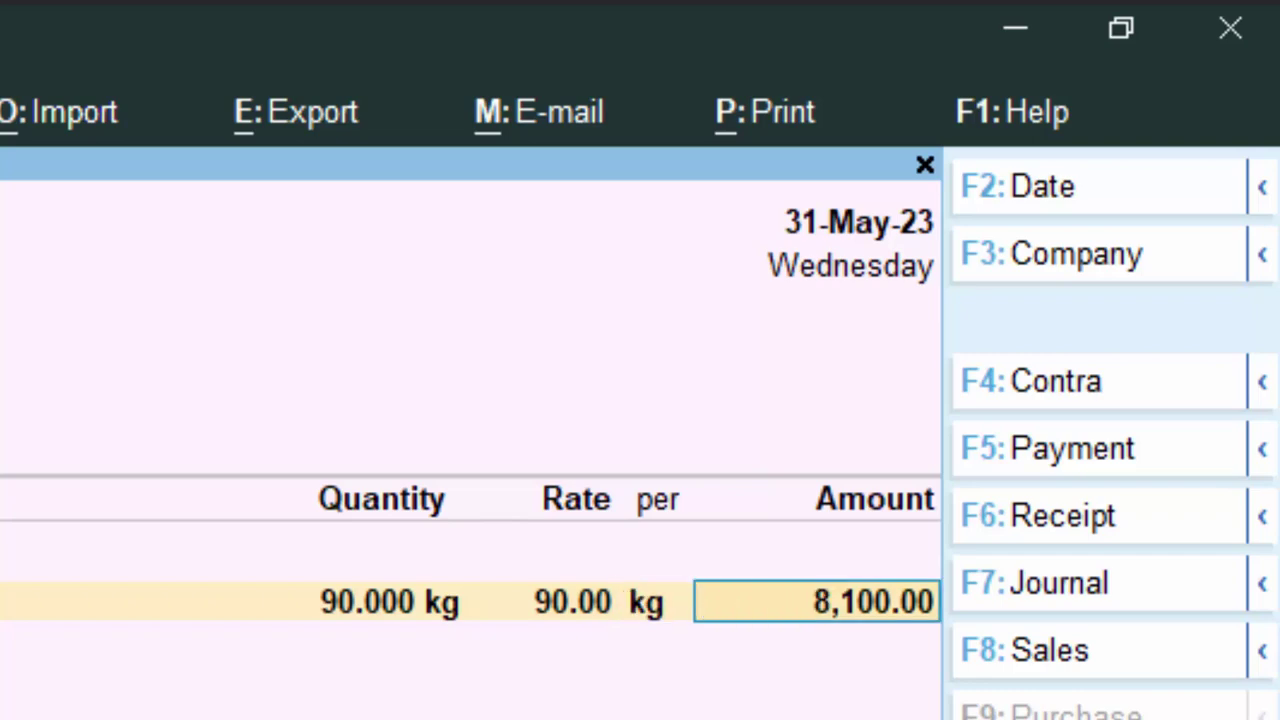
pyautogui.press('Return')
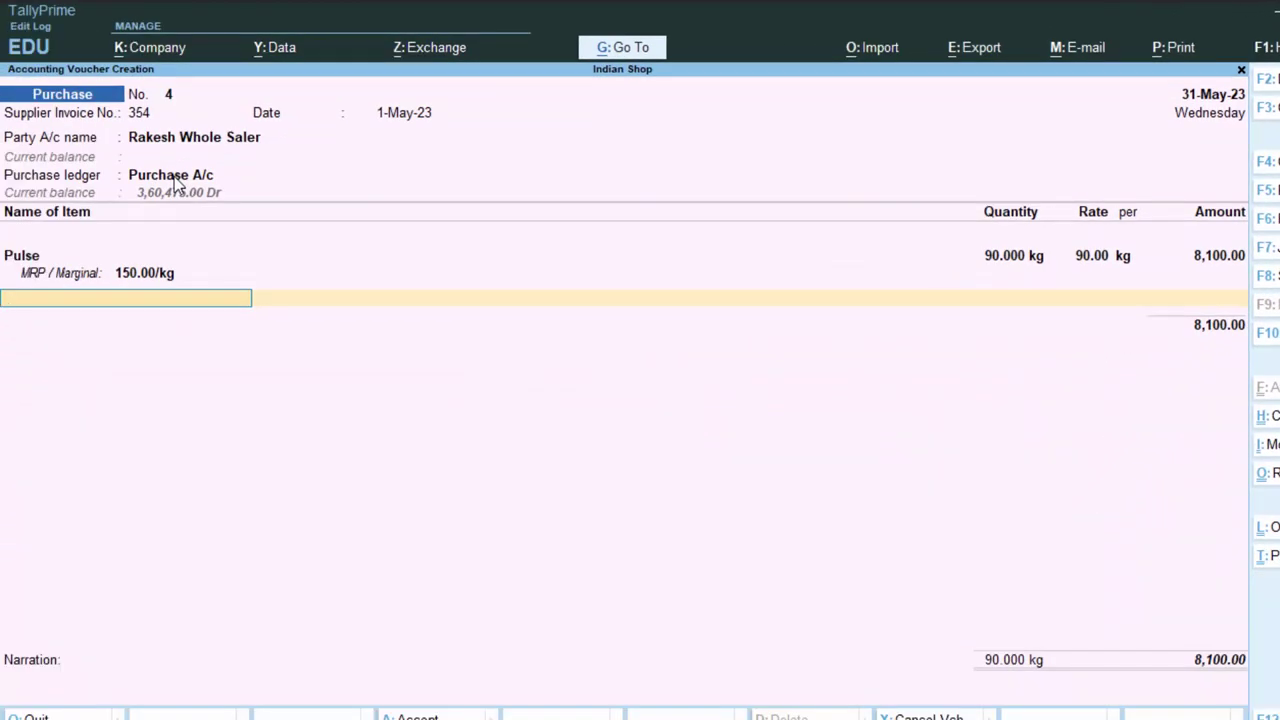
# Add the stock item Rice with 50 kg at 35.00 per kg and end the item list
pyautogui.write('R')
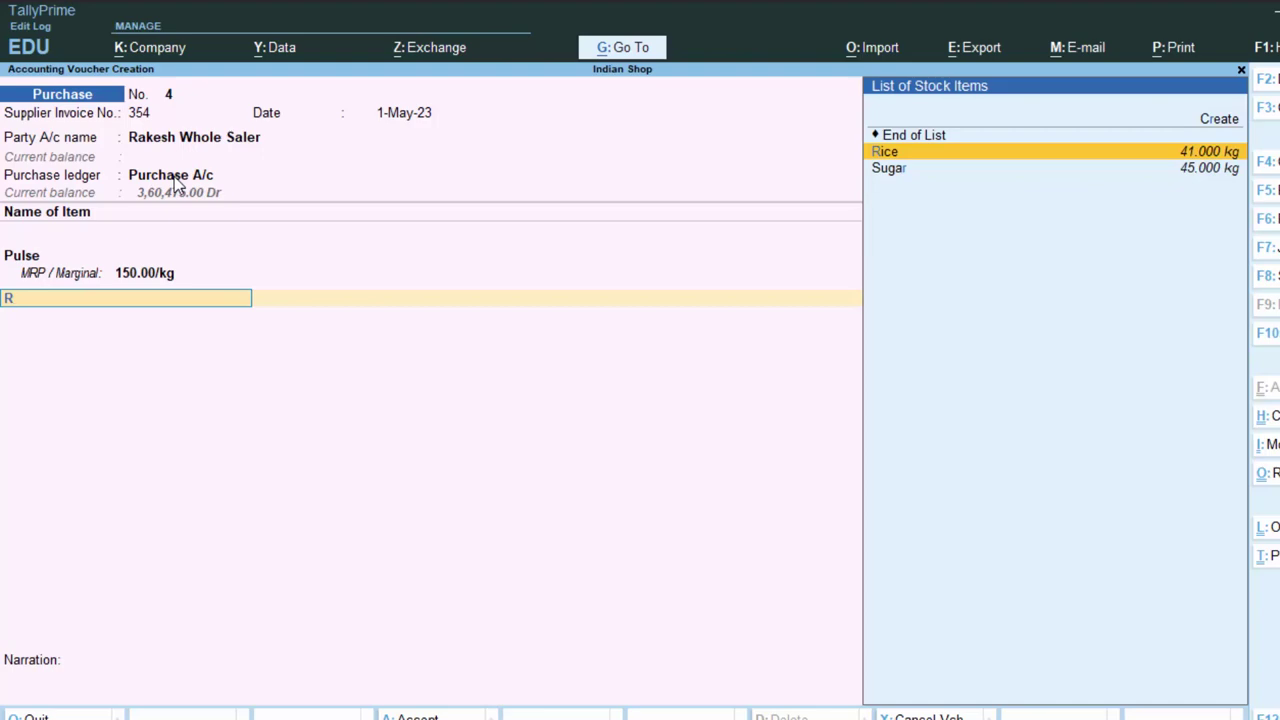
pyautogui.press('Return')
pyautogui.write('5')
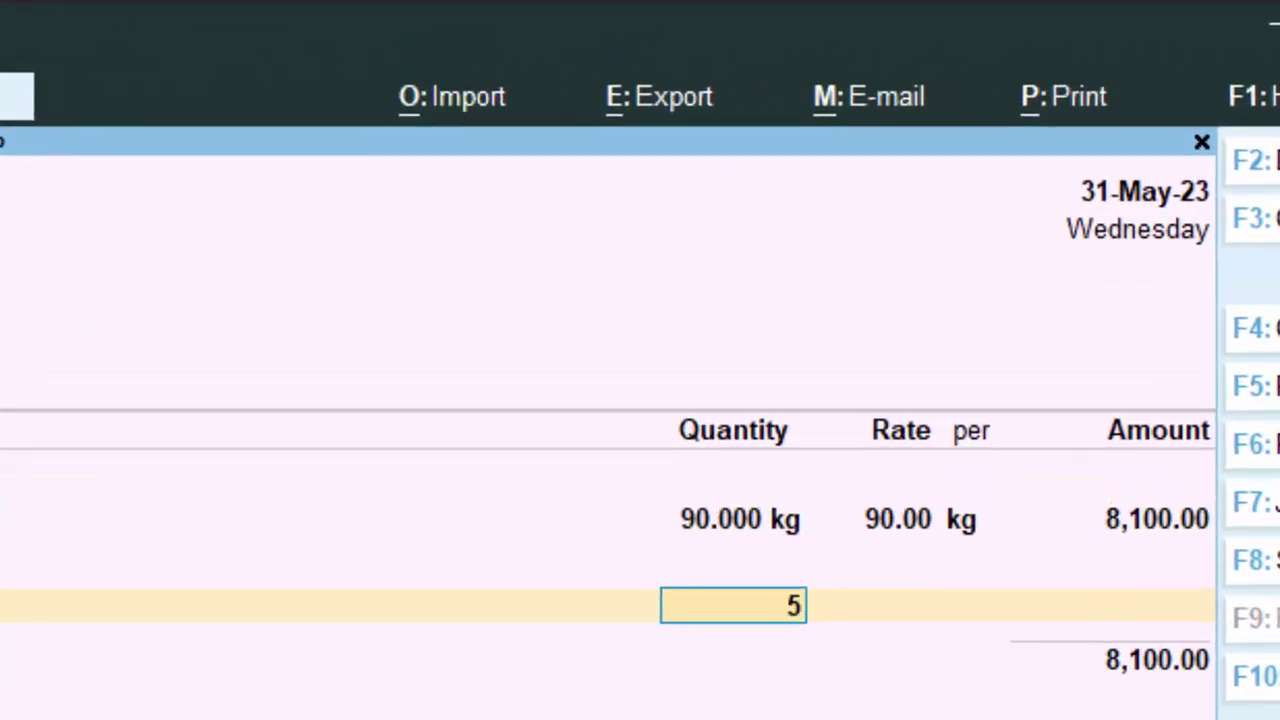
pyautogui.write('0')
pyautogui.press('Return')
pyautogui.press('Return')
pyautogui.press('Return')
pyautogui.press('Return')
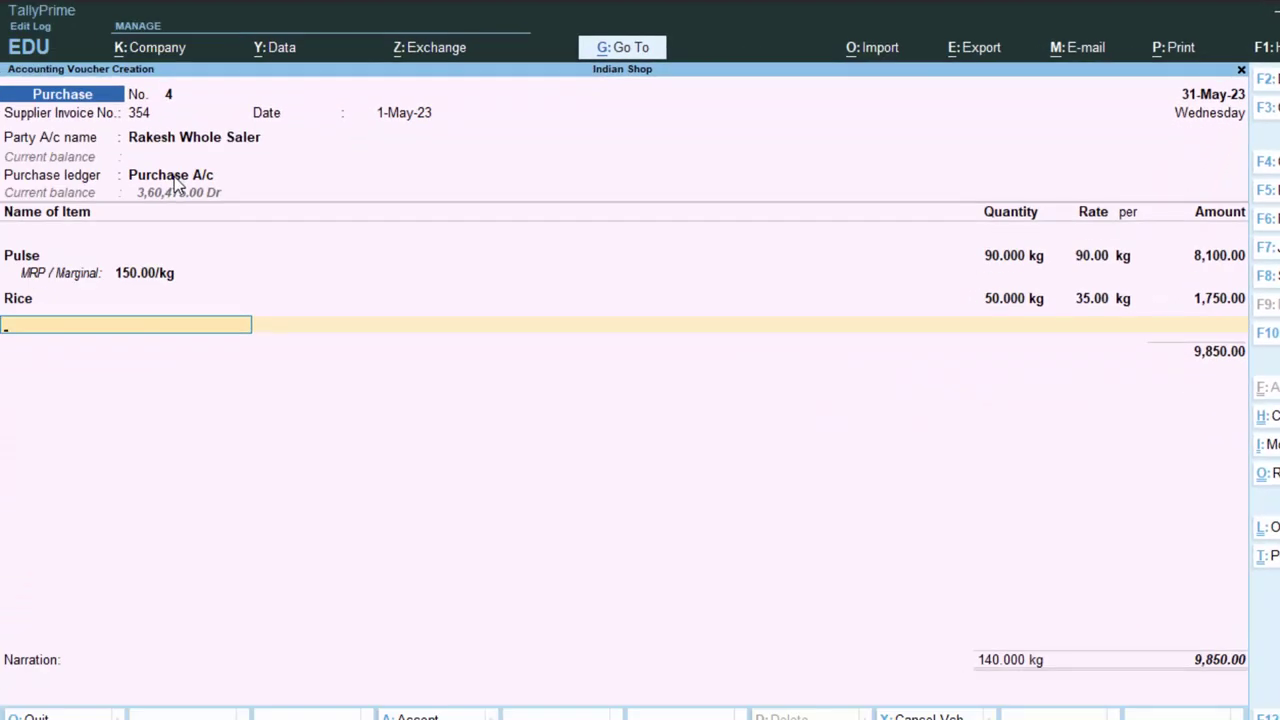
pyautogui.press('Return')
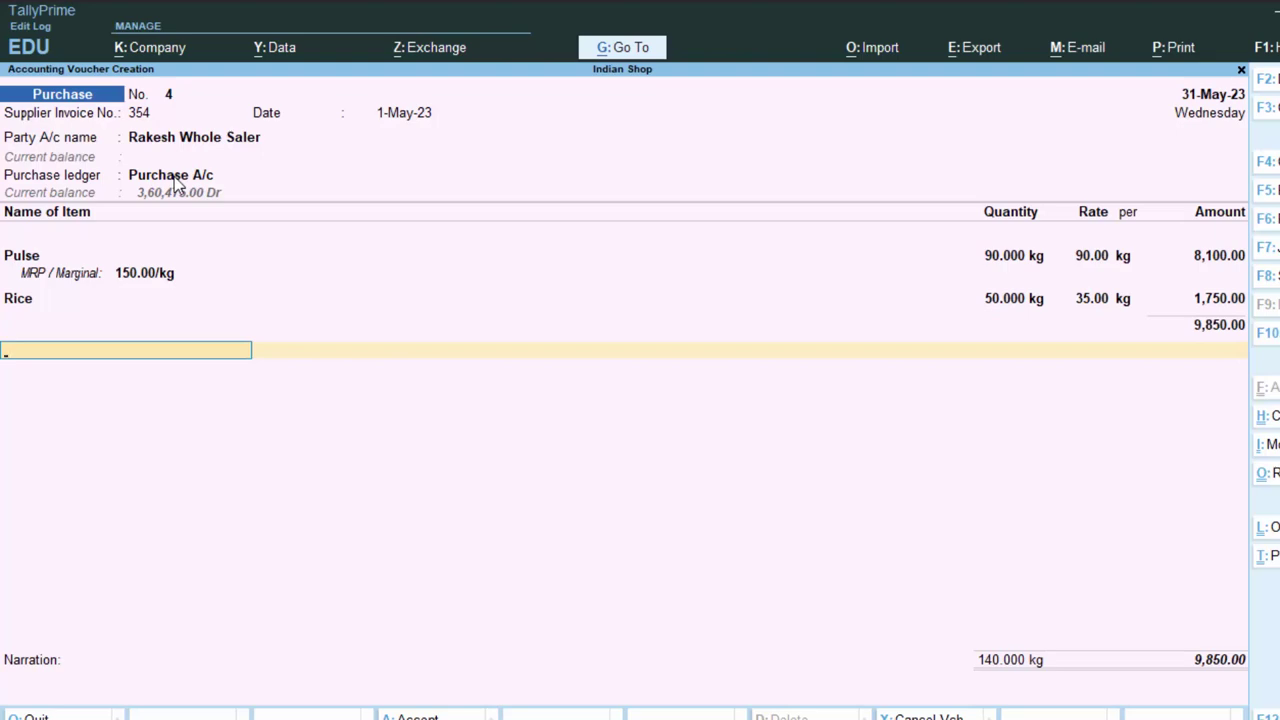
# Add the Cgst ledger below the purchased items, and leave the voucher without saving to return to the Gateway of Tally
pyautogui.write('c')
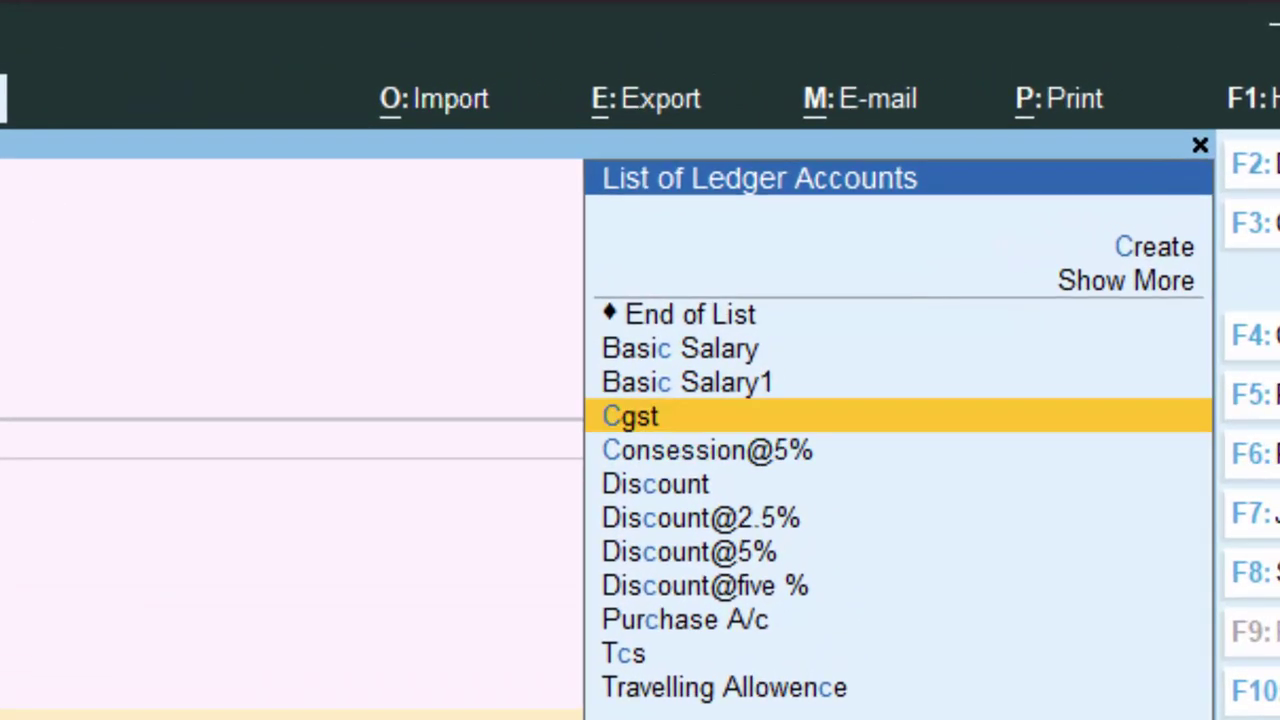
pyautogui.press('Return')
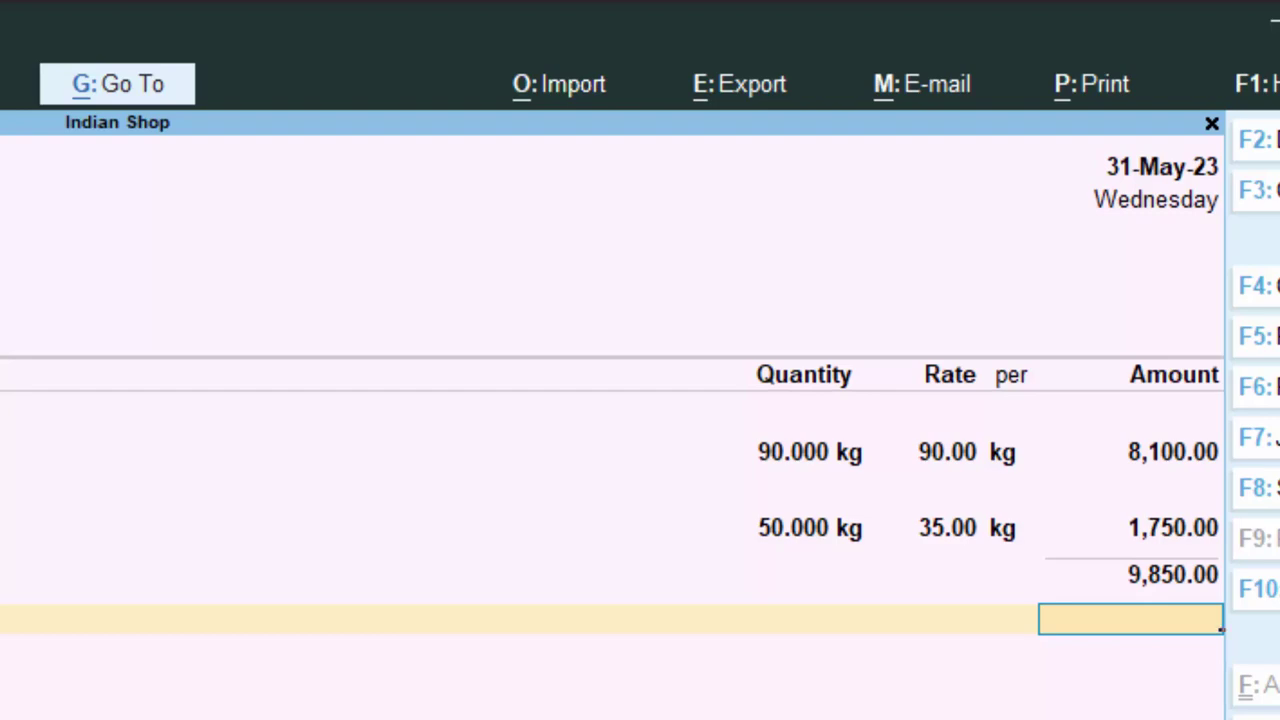
pyautogui.press('Escape')
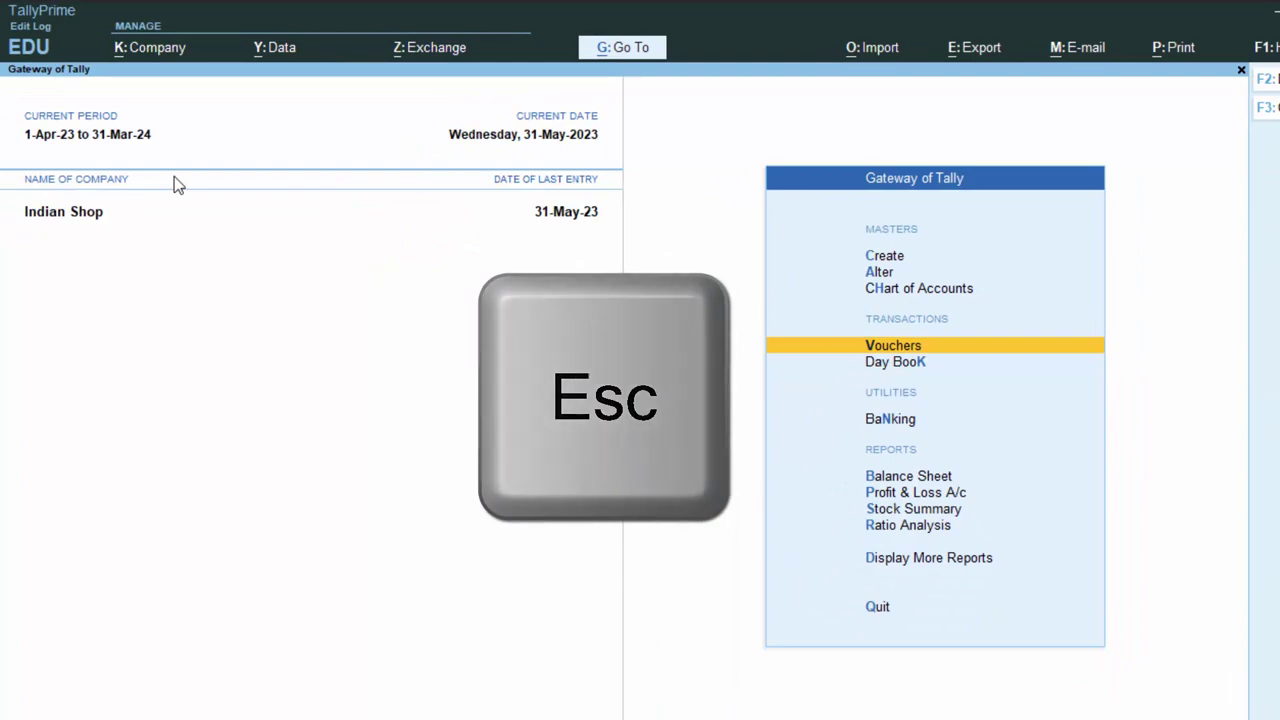
# Set Enable Goods and Services Tax (GST) to Yes in the company features and open the GST details
pyautogui.press('F11')
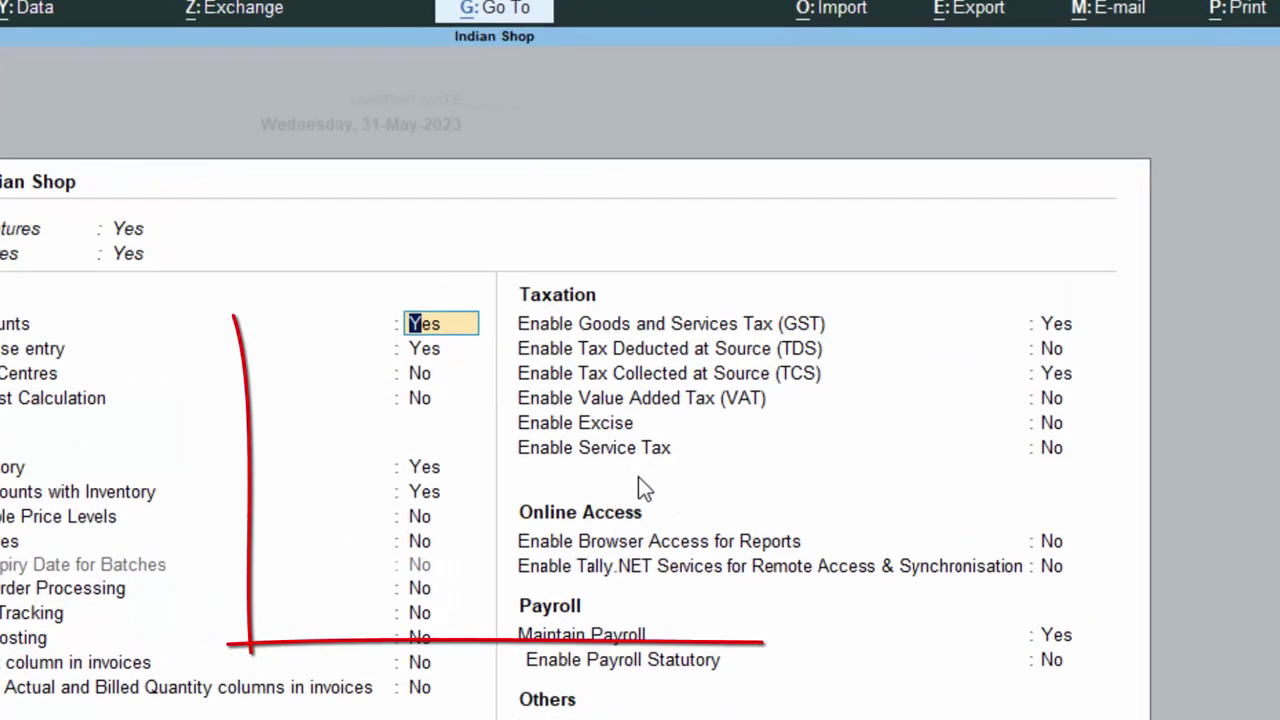
pyautogui.click(1100, 411)
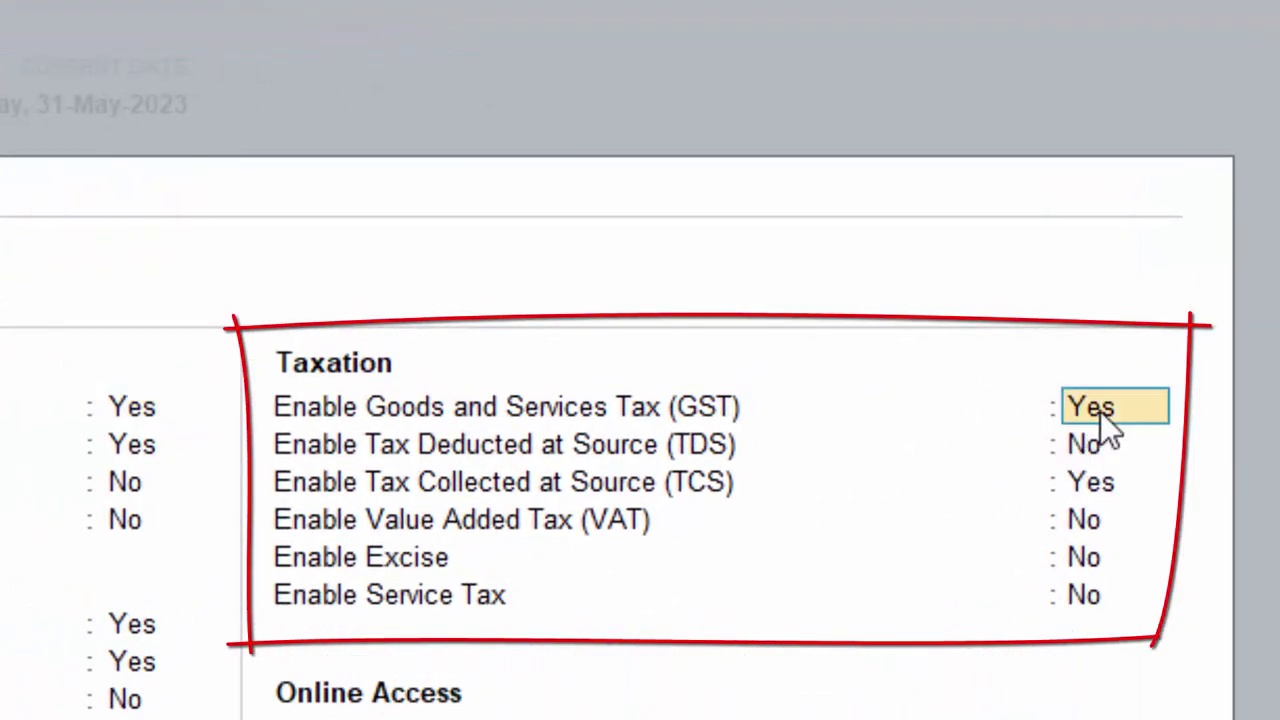
pyautogui.write('y')
pyautogui.press('Return')
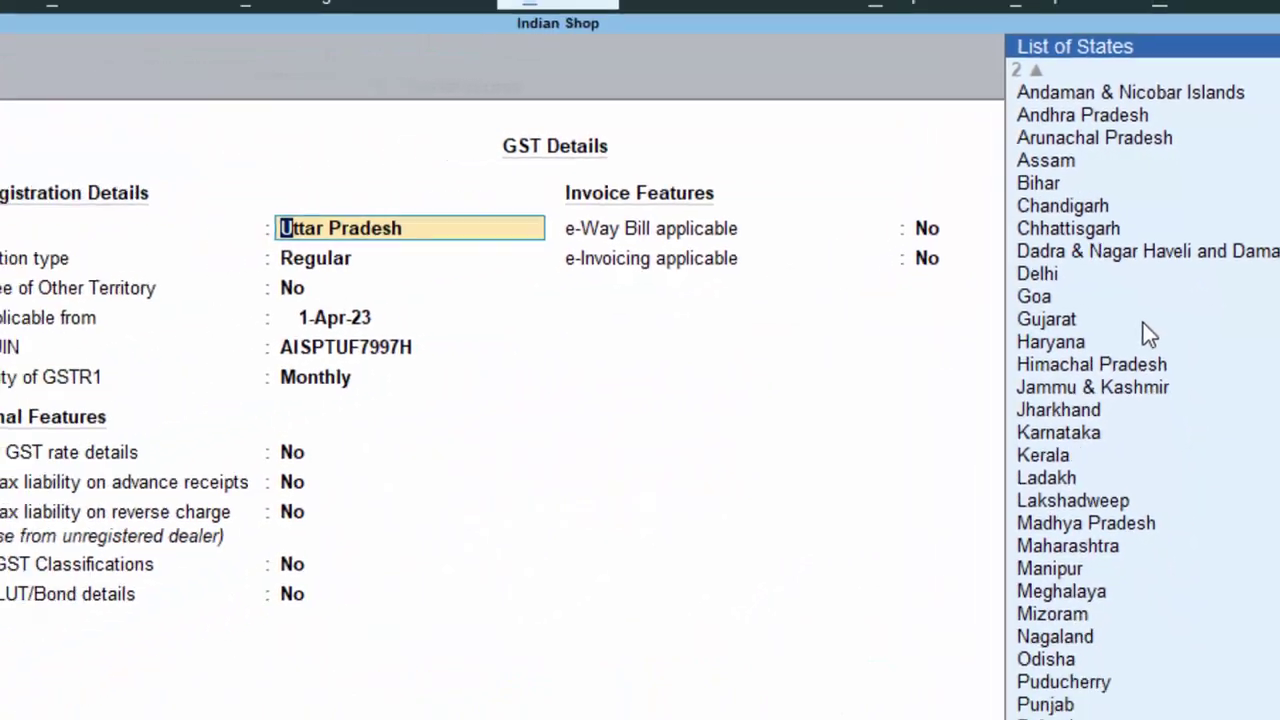
# Keep the existing GST registration details with Monthly GSTR1 periodicity, and set Set/alter GST rate details to Yes
pyautogui.press('Return')
pyautogui.press('Return')
pyautogui.press('Return')
pyautogui.press('Return')
pyautogui.press('Return')
pyautogui.press('Return')
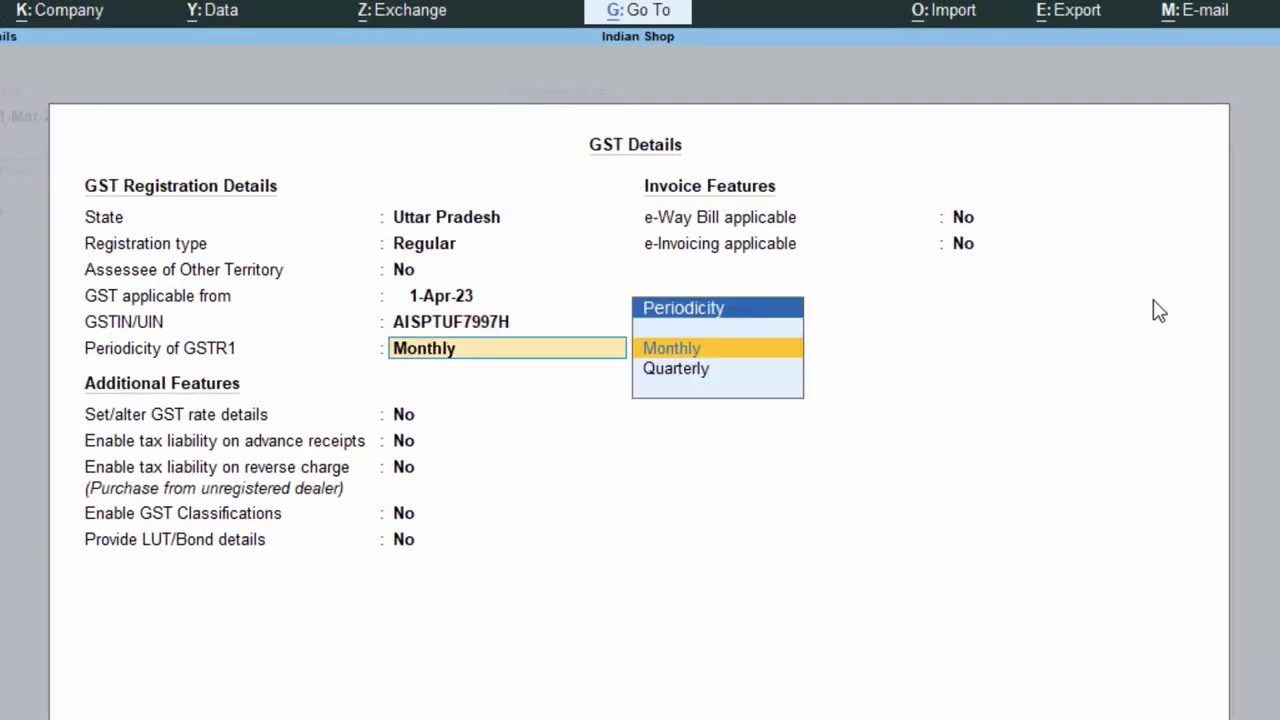
pyautogui.write('y')
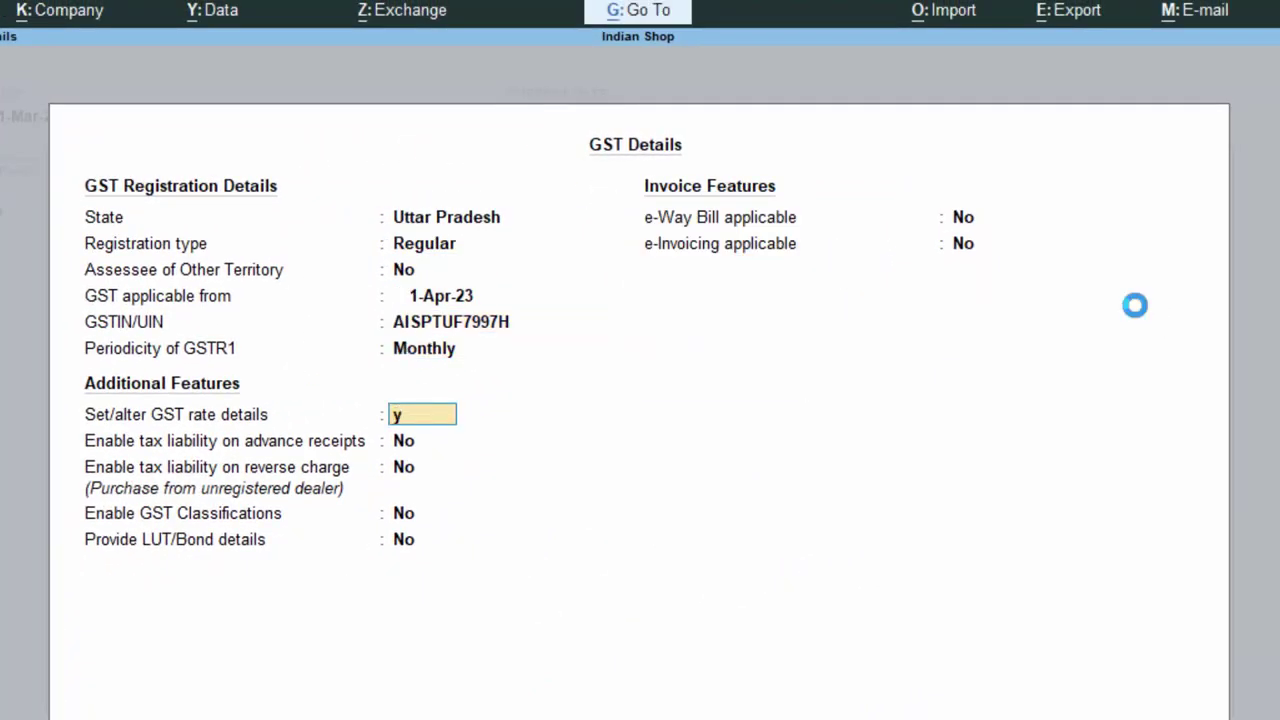
pyautogui.press('Return')
# Accept the company's GST rate details with Taxable taxability and an Integrated Tax rate of 5%
pyautogui.press('Return')
pyautogui.press('Return')
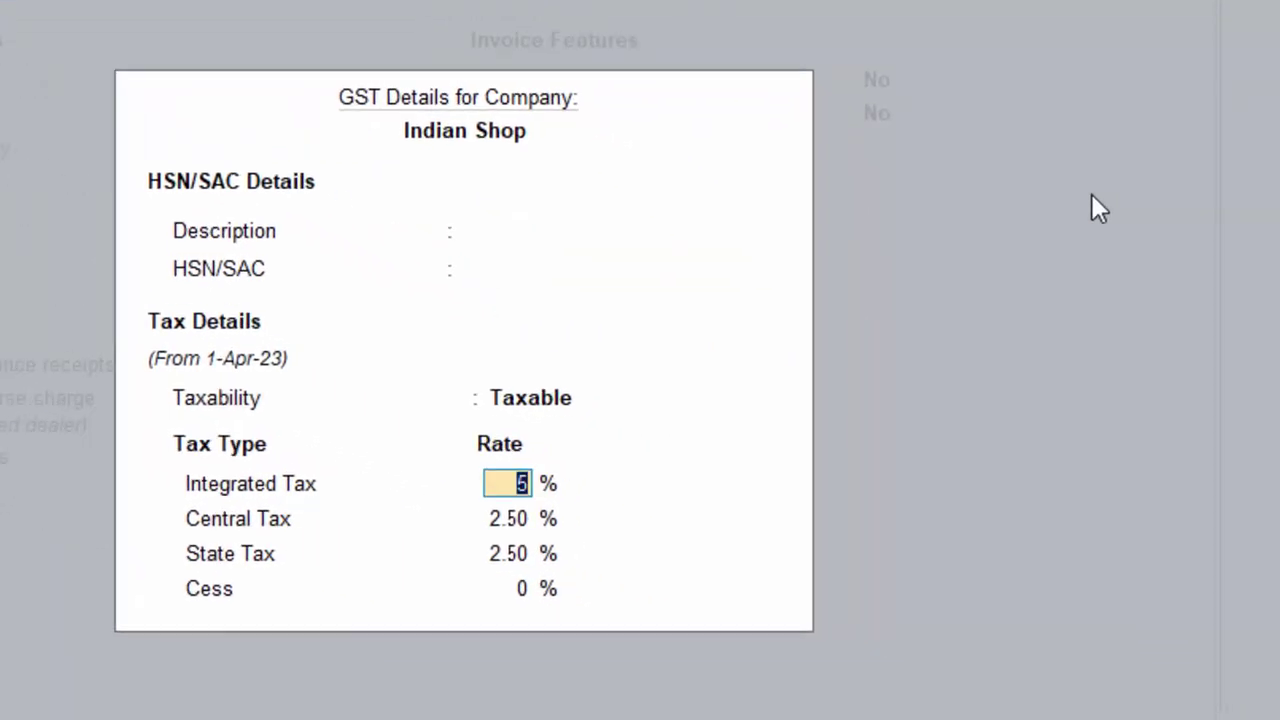
pyautogui.press('Return')
pyautogui.press('Return')
pyautogui.press('Return')
pyautogui.press('Return')
pyautogui.press('Return')
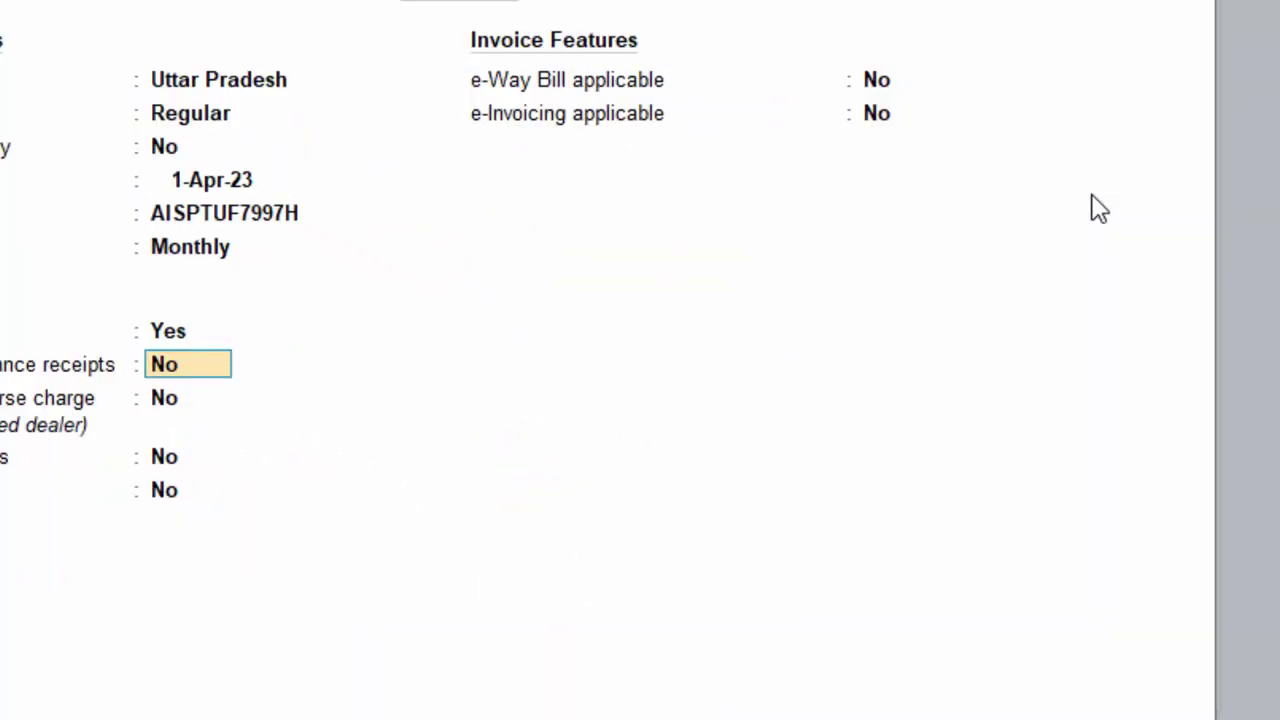
# Accept the company's GST details with the remaining additional features set to No, and save the company features
pyautogui.press('Return')
pyautogui.press('Return')
pyautogui.press('Return')
pyautogui.press('Return')
pyautogui.press('Return')
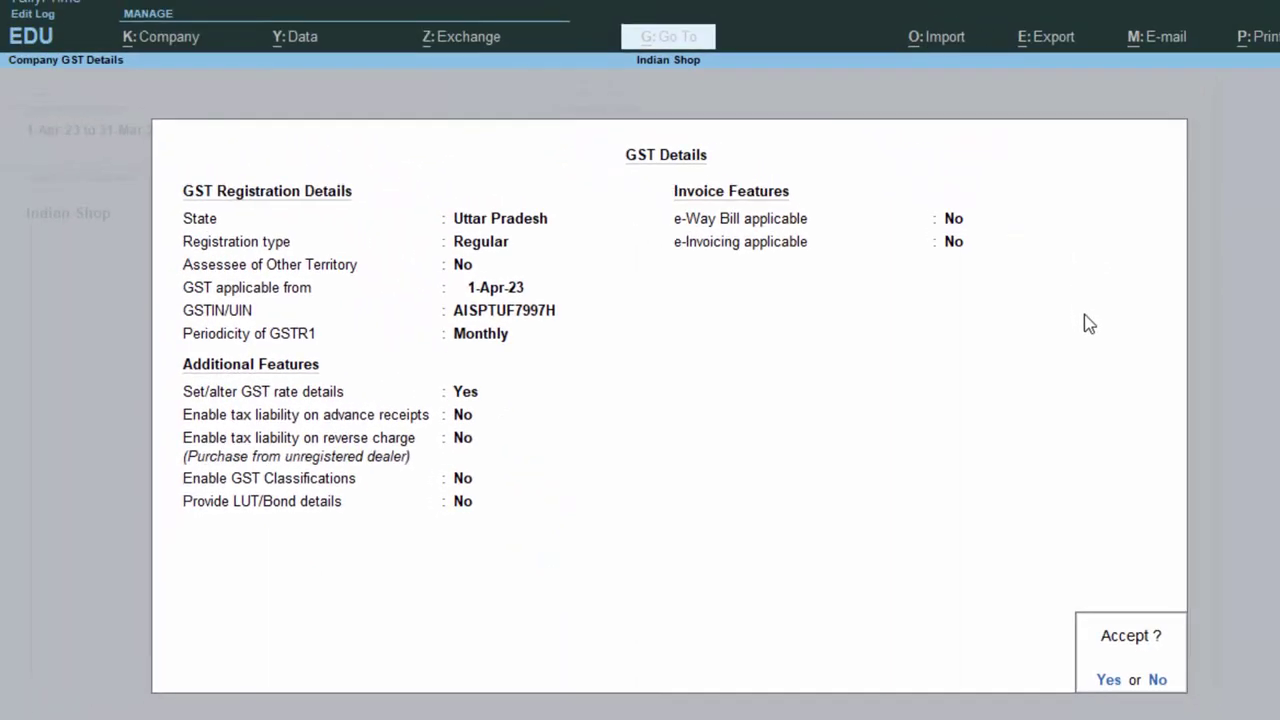
pyautogui.press('Return')
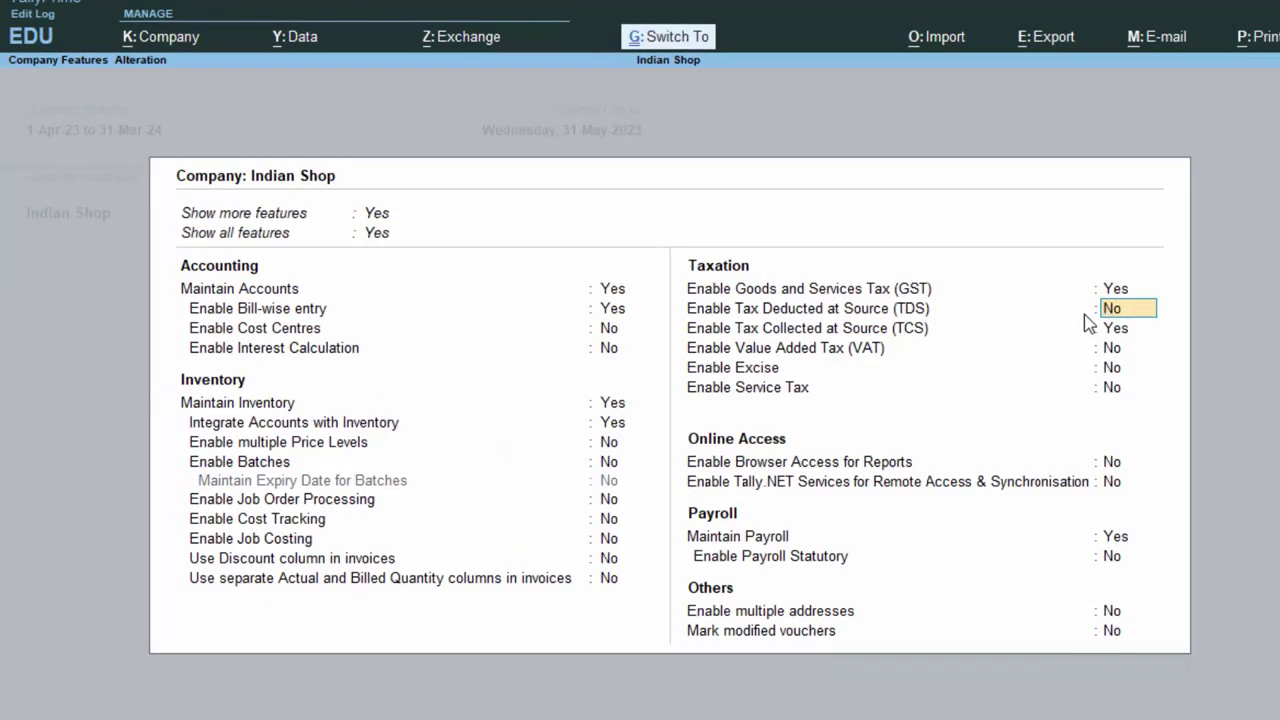
pyautogui.hotkey('ctrl', 'a')
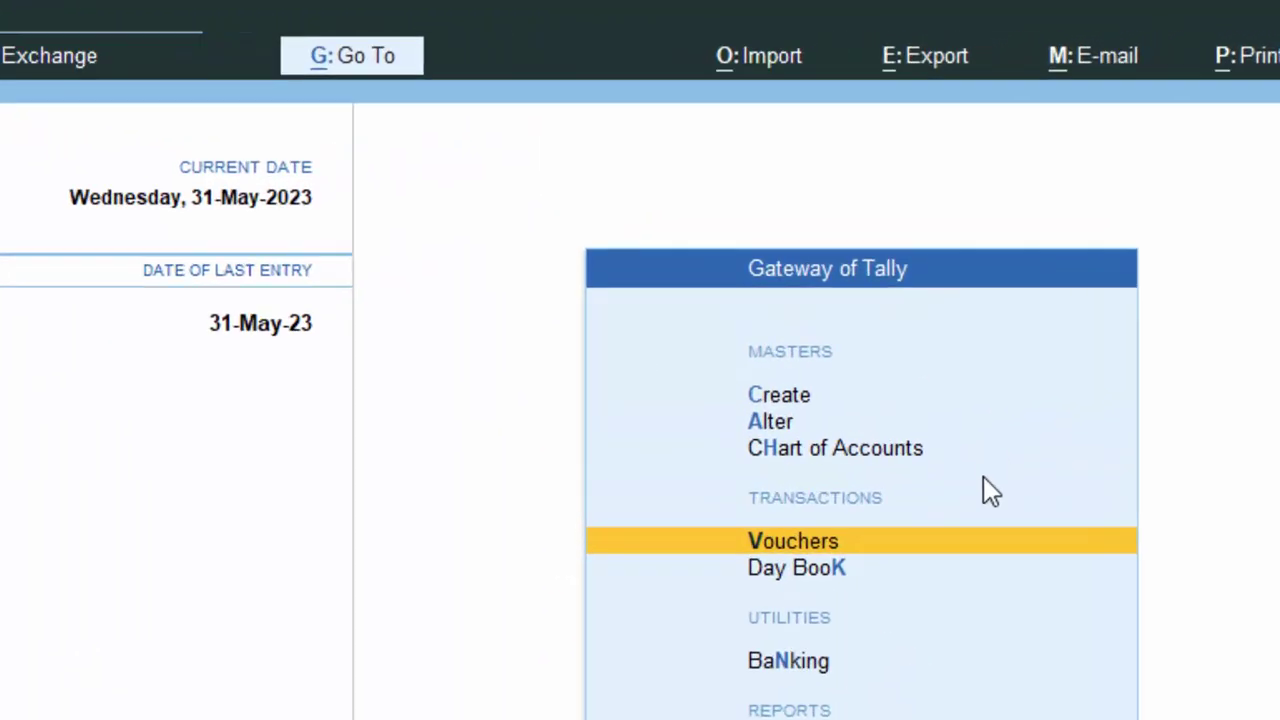
# Open the Purchase A/c ledger for alteration from the list of ledgers
pyautogui.press('Up')
pyautogui.press('Up')
pyautogui.press('Up')
pyautogui.press('Down')
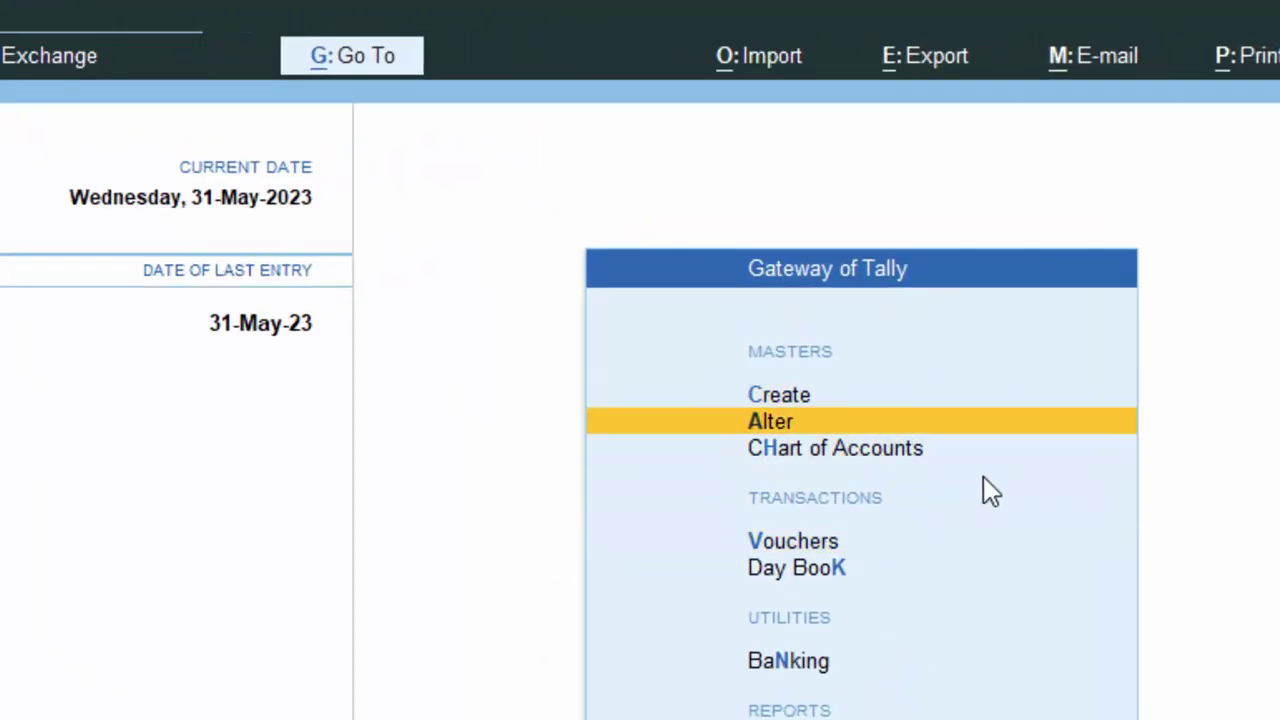
pyautogui.press('Return')
pyautogui.write('L')
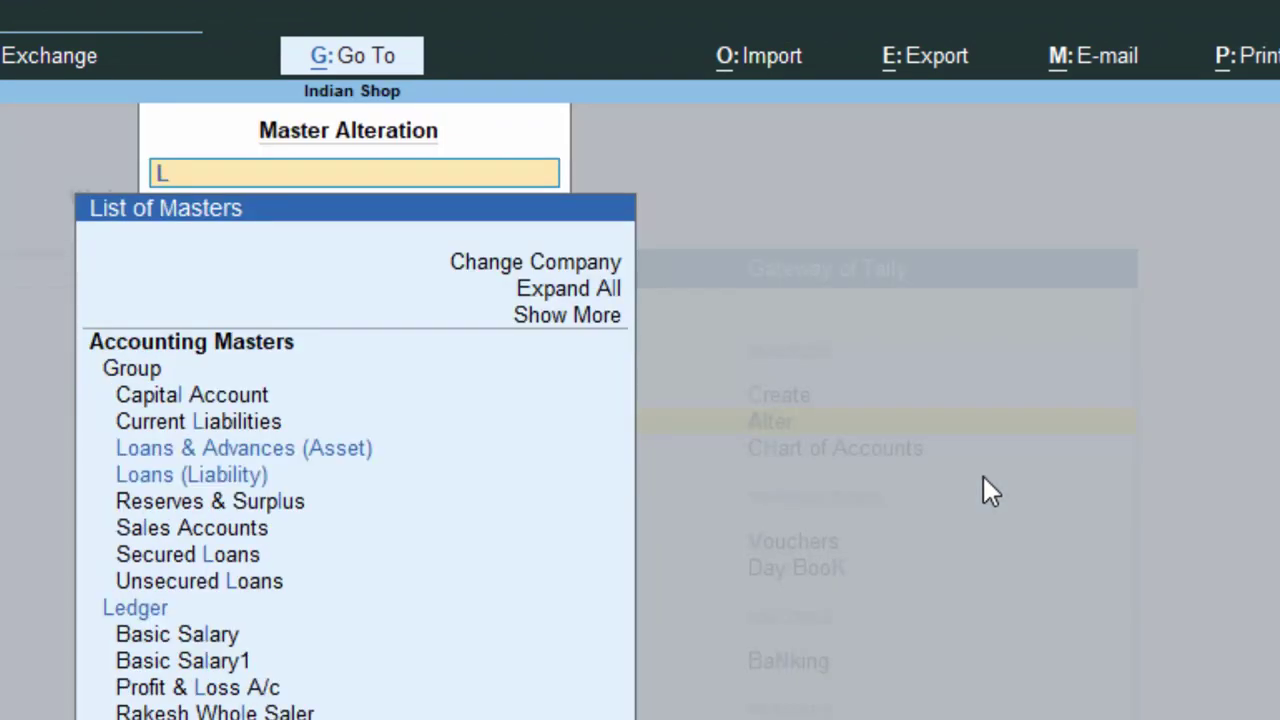
pyautogui.press('Down')
pyautogui.press('Down')
pyautogui.press('Down')
pyautogui.press('Down')
pyautogui.press('Down')
pyautogui.press('Down')
pyautogui.press('Down')
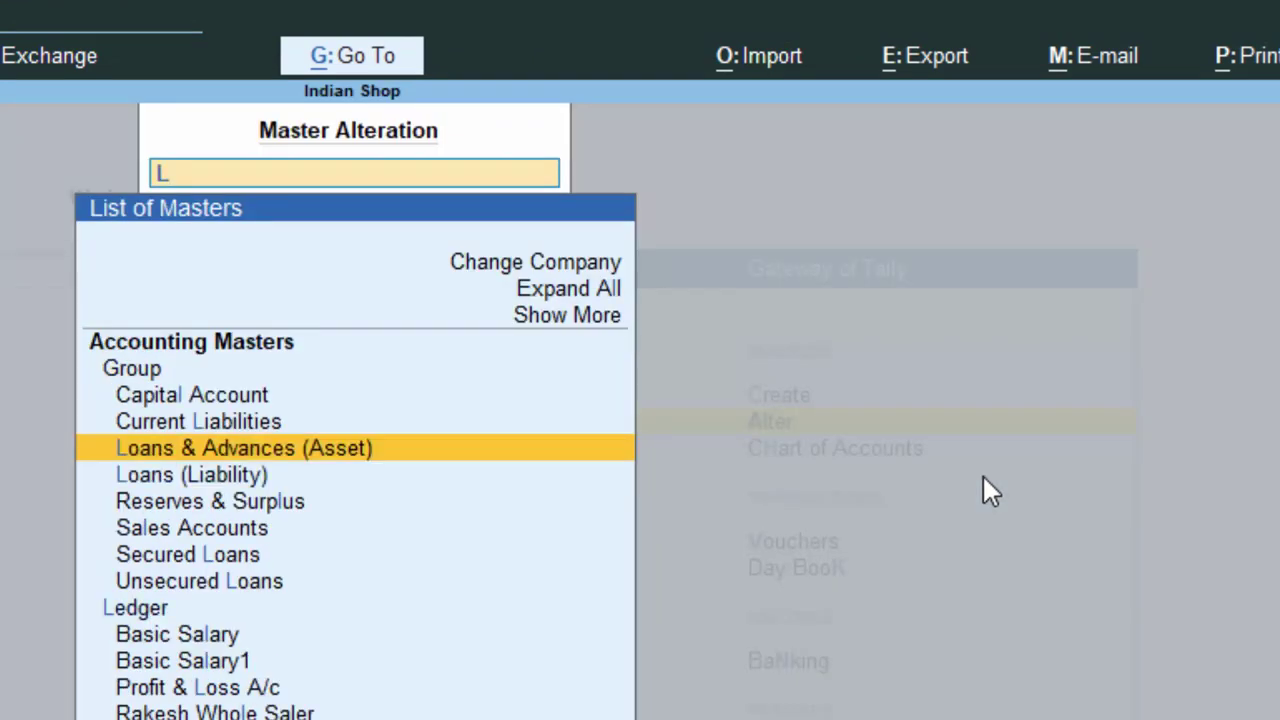
pyautogui.press('Return')
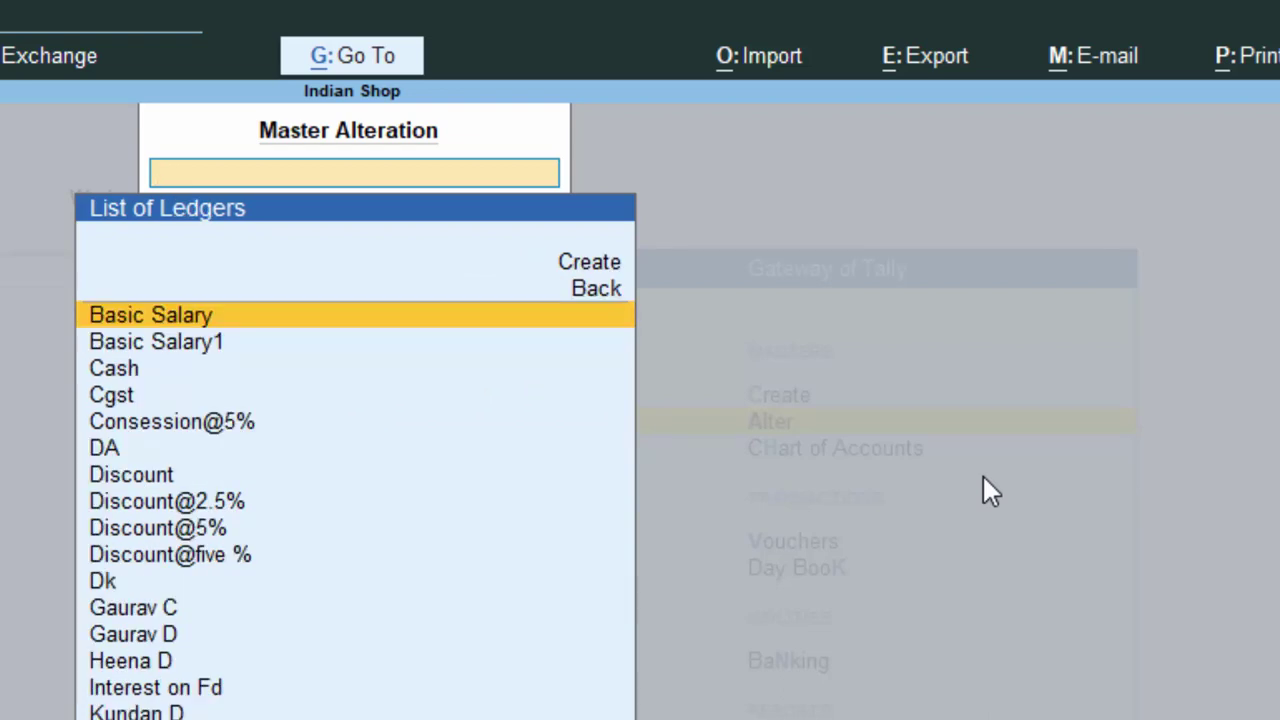
pyautogui.write('P')
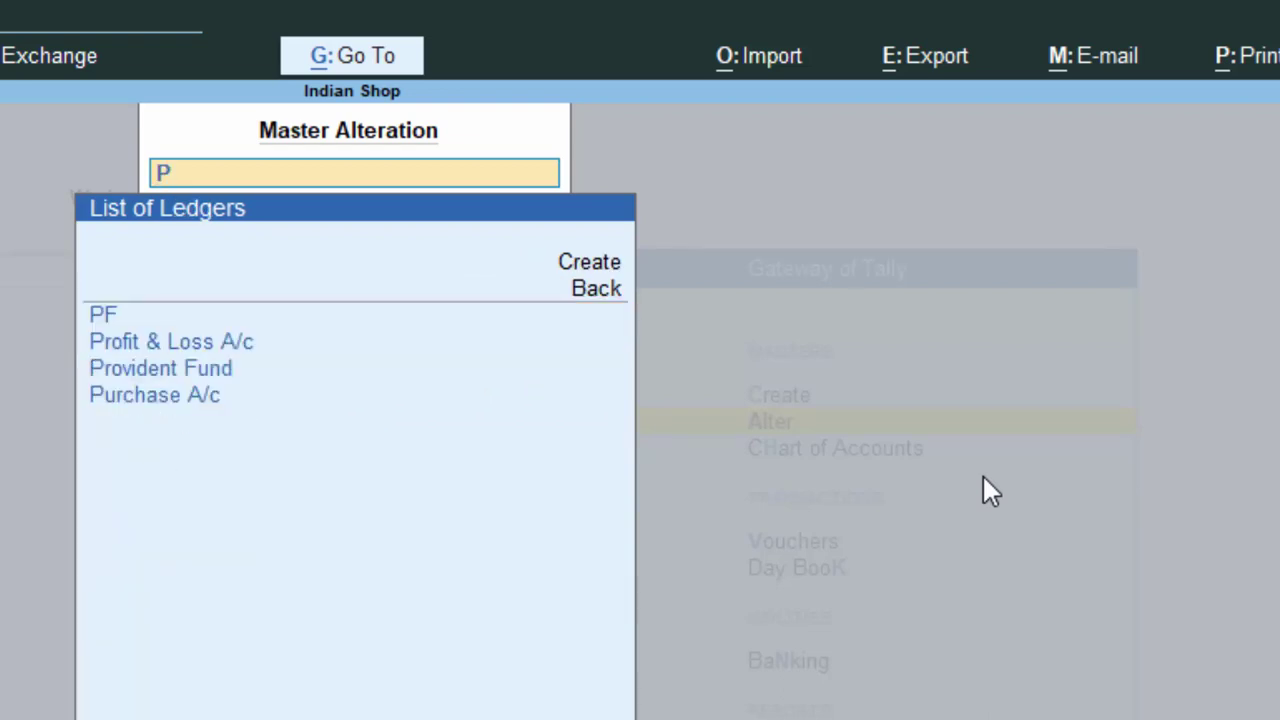
pyautogui.press('Down')
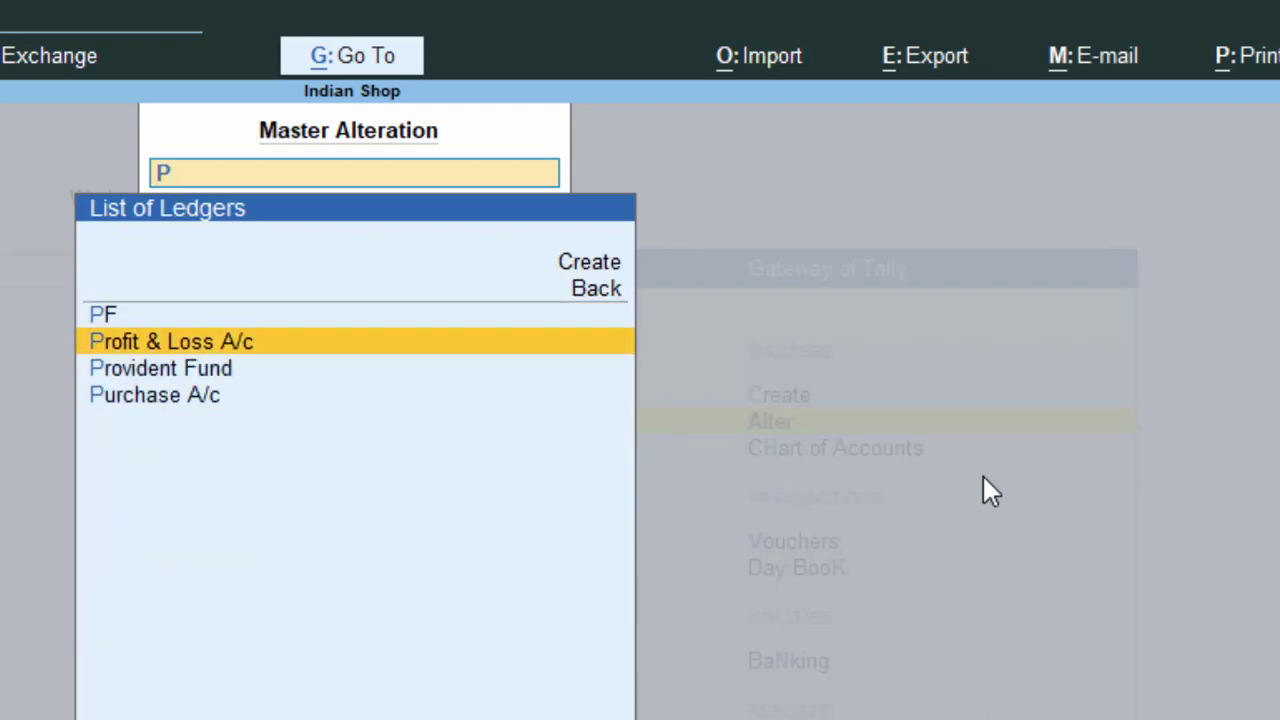
pyautogui.press('Down')
pyautogui.press('Down')
pyautogui.press('Return')
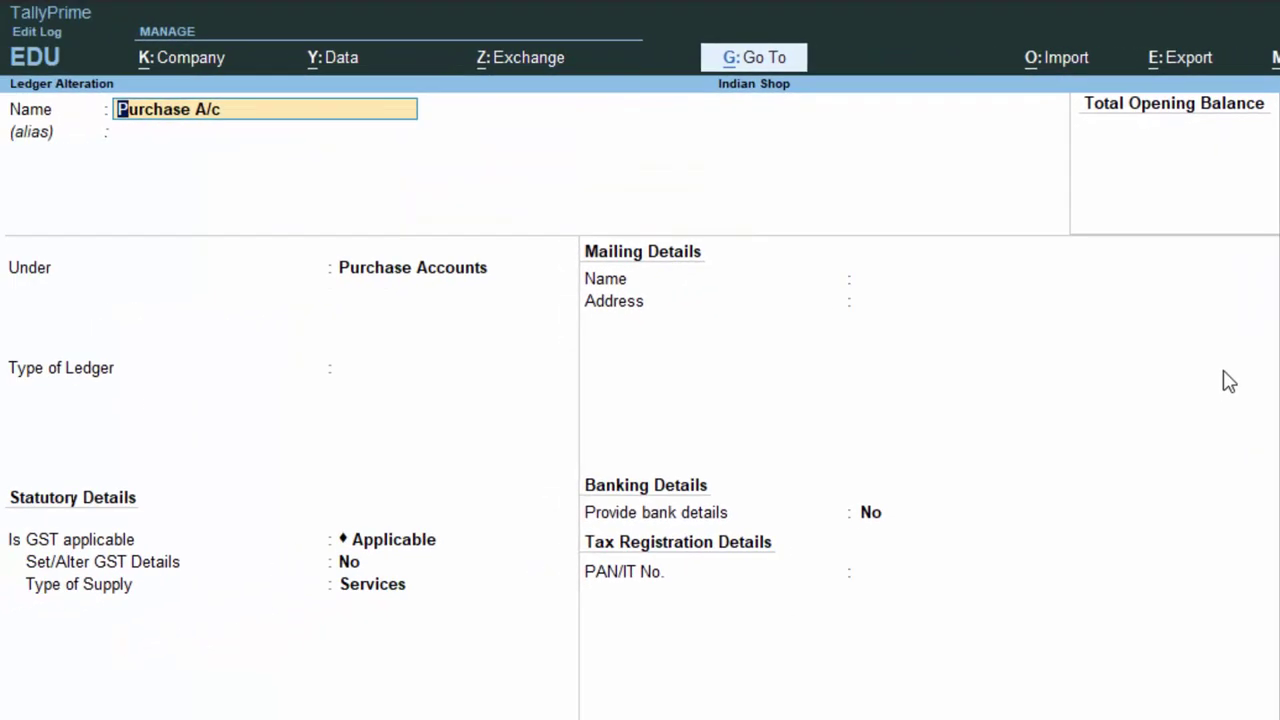
# Save the Purchase A/c ledger with Type of Ledger as Not Applicable and GST as Applicable, and return to the Gateway of Tally
pyautogui.press('Return')
pyautogui.press('Return')
pyautogui.press('Return')
pyautogui.press('Return')
pyautogui.press('Return')
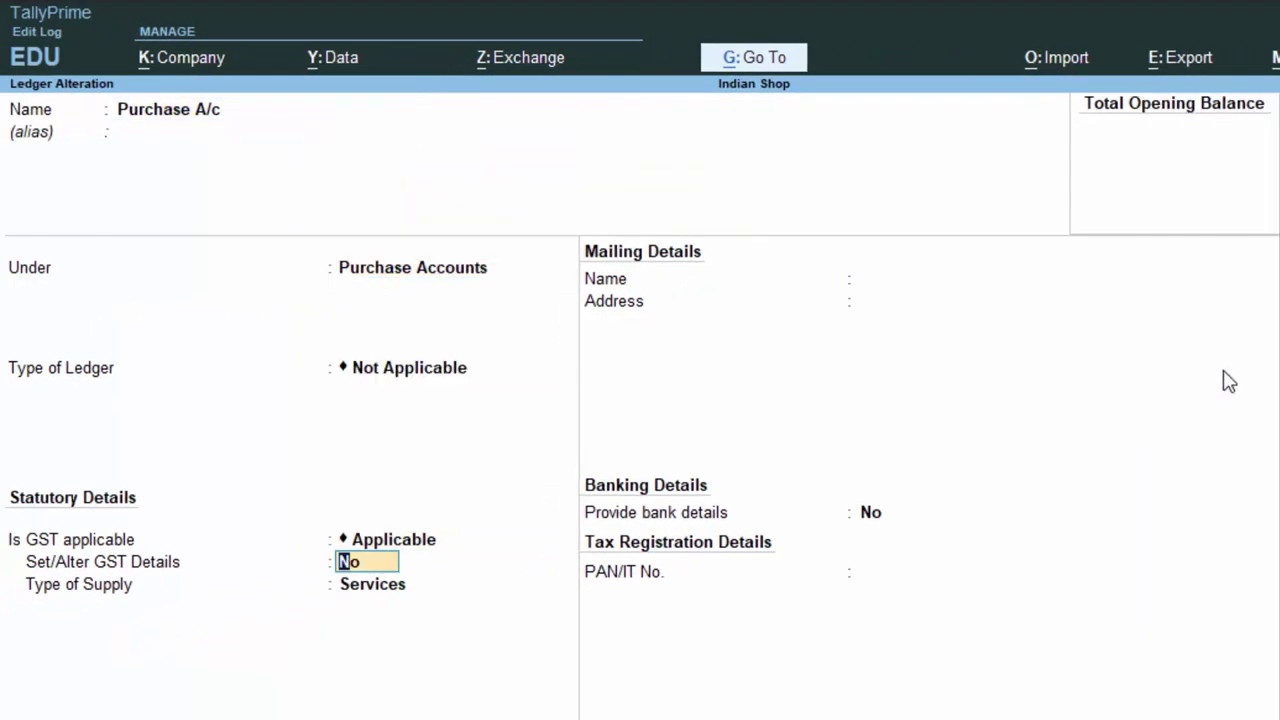
pyautogui.hotkey('ctrl', 'a')
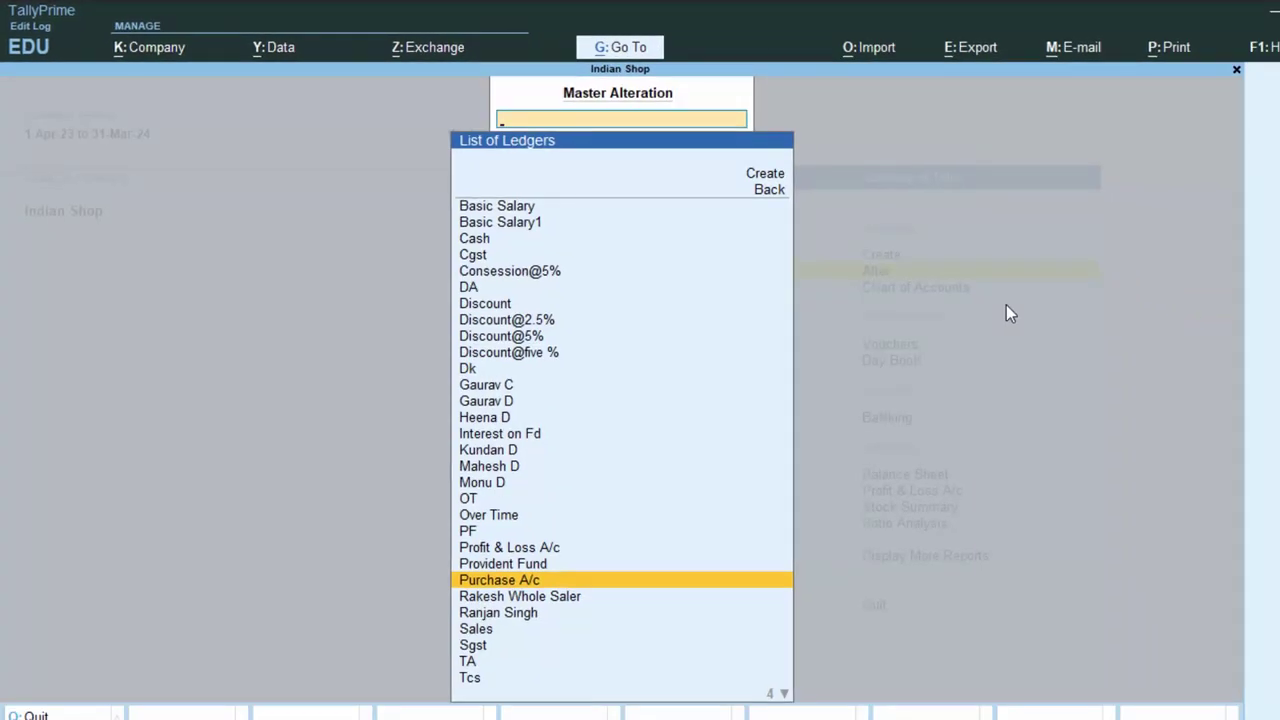
pyautogui.press('Escape')
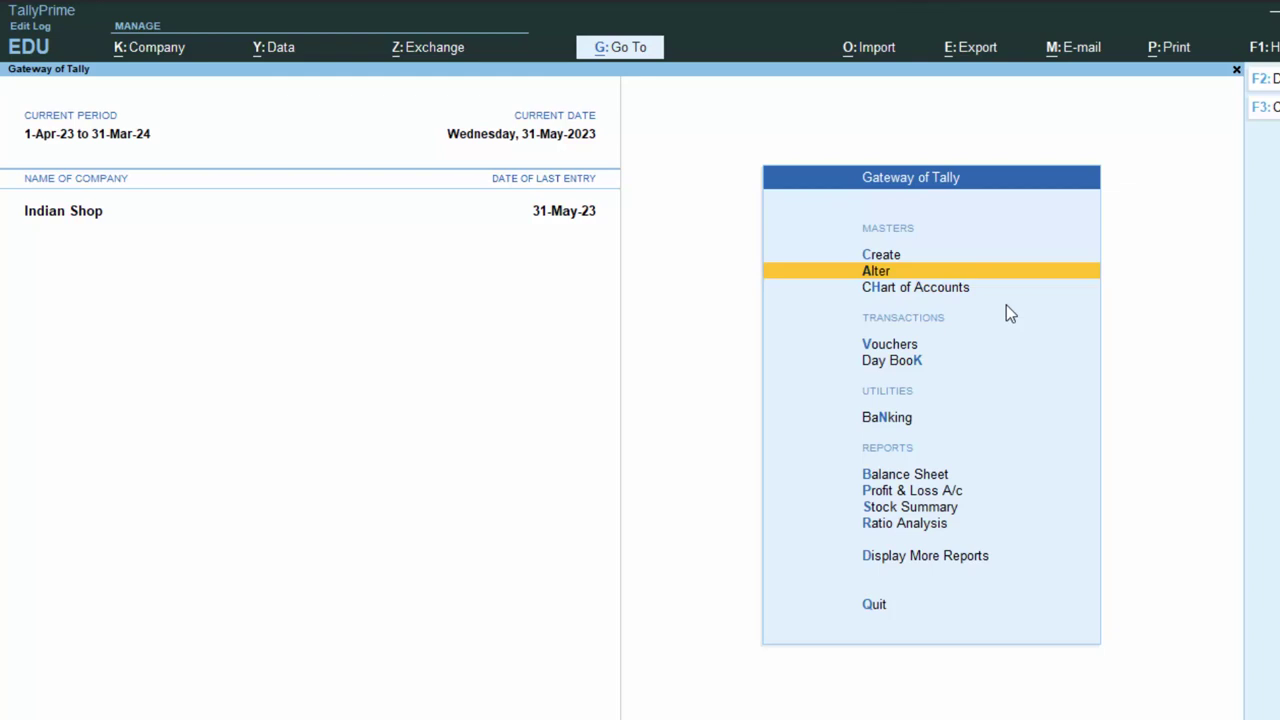
# Open the Rakesh Whole Saler ledger for alteration
pyautogui.press('Return')
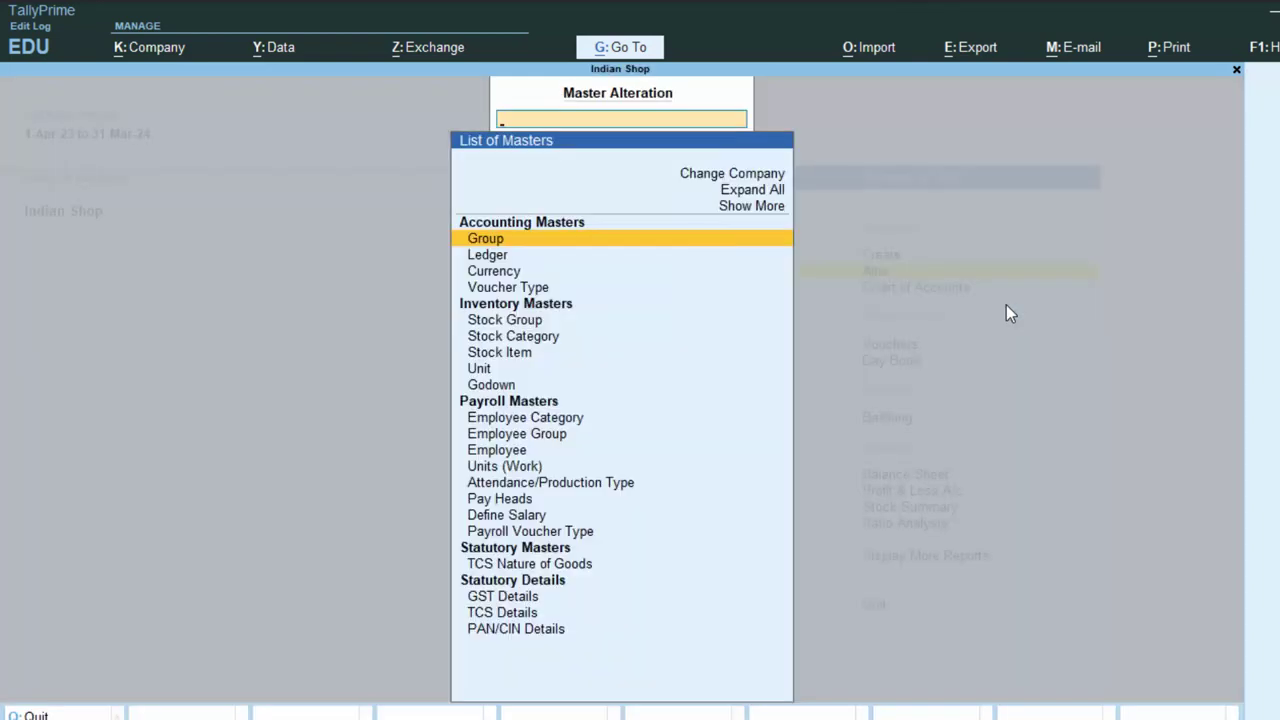
pyautogui.press('Down')
pyautogui.press('Return')
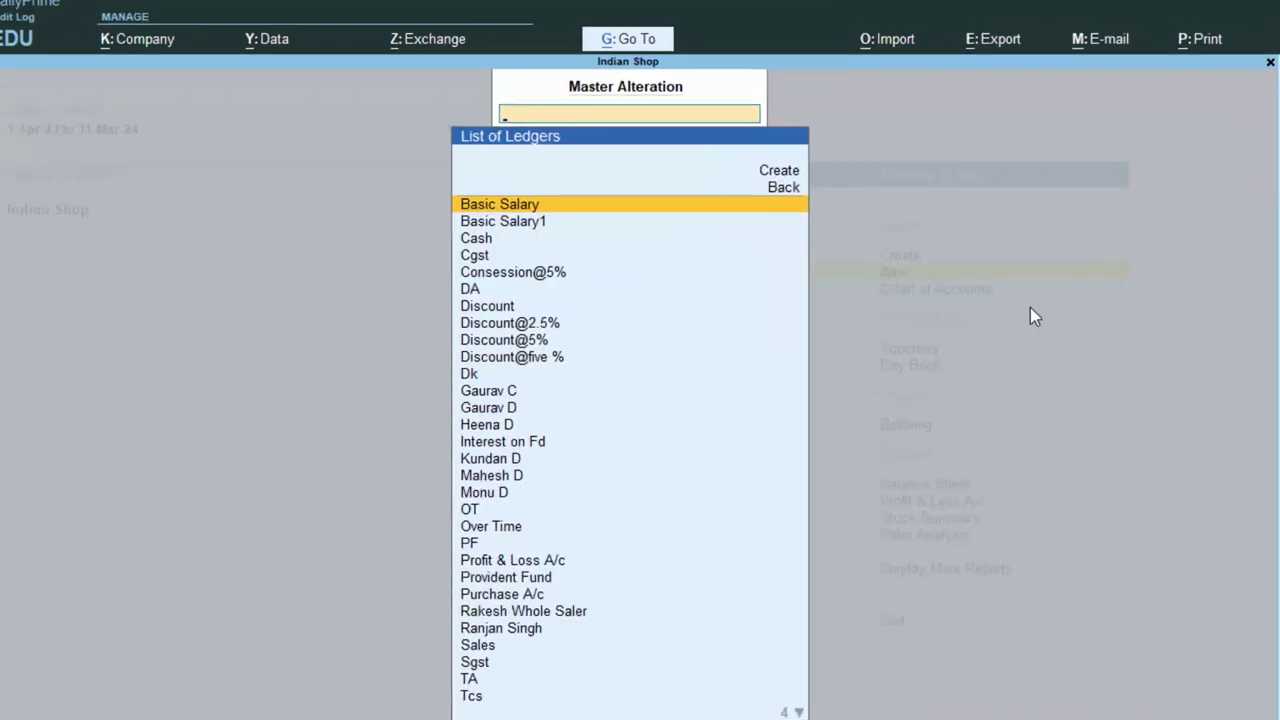
pyautogui.write('R')
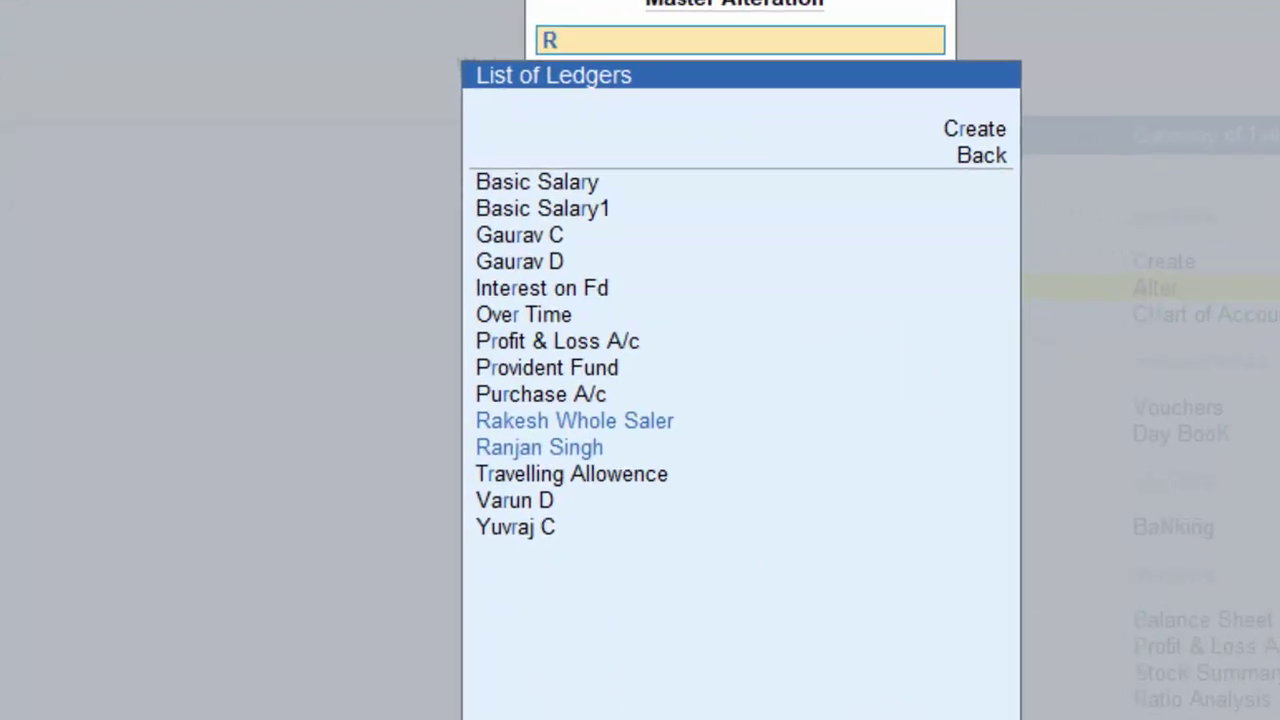
pyautogui.press('Return')
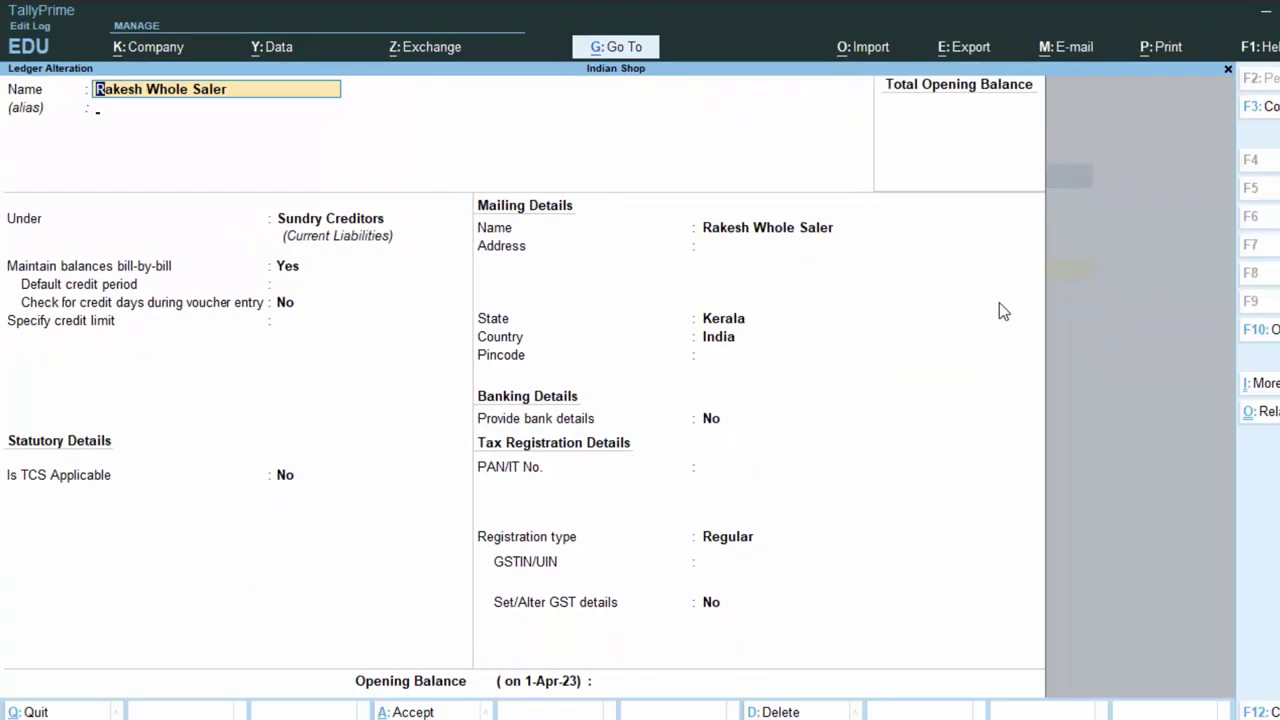
# Keep the supplier ledger under Sundry Creditors with bill-by-bill balances set to Yes and TCS applicability set to No
pyautogui.press('Return')
pyautogui.press('Return')
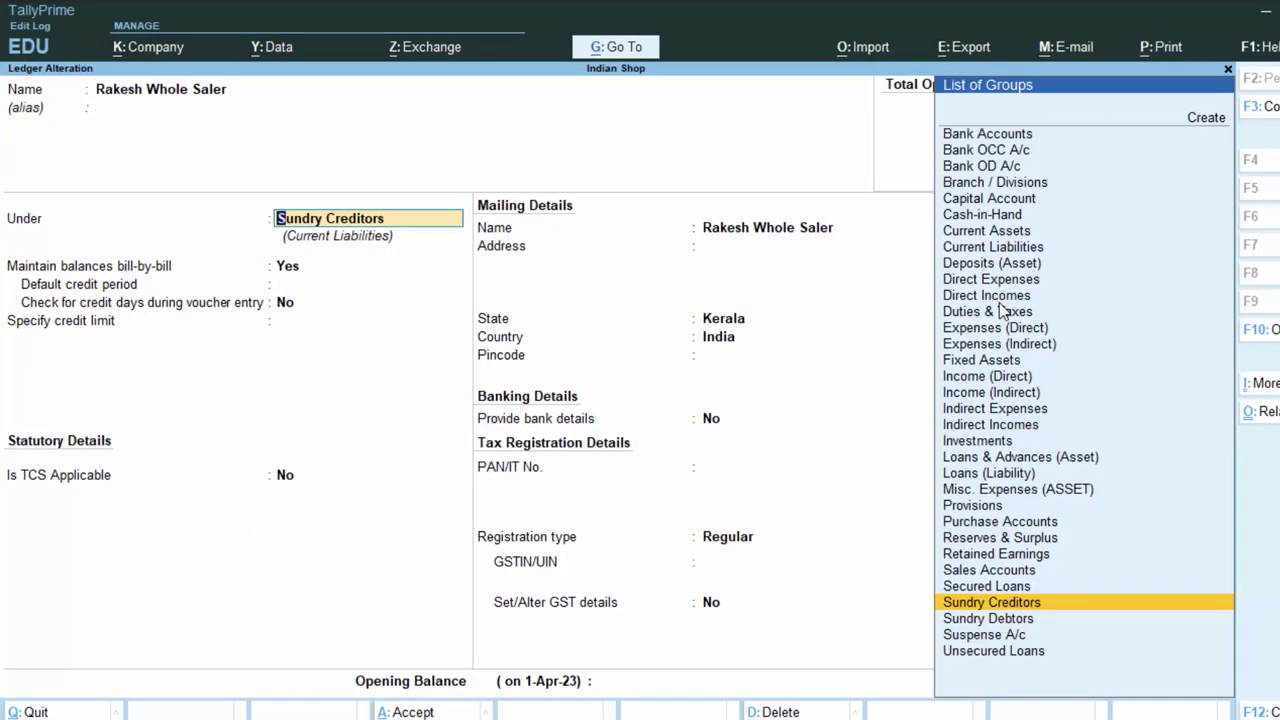
pyautogui.press('Return')
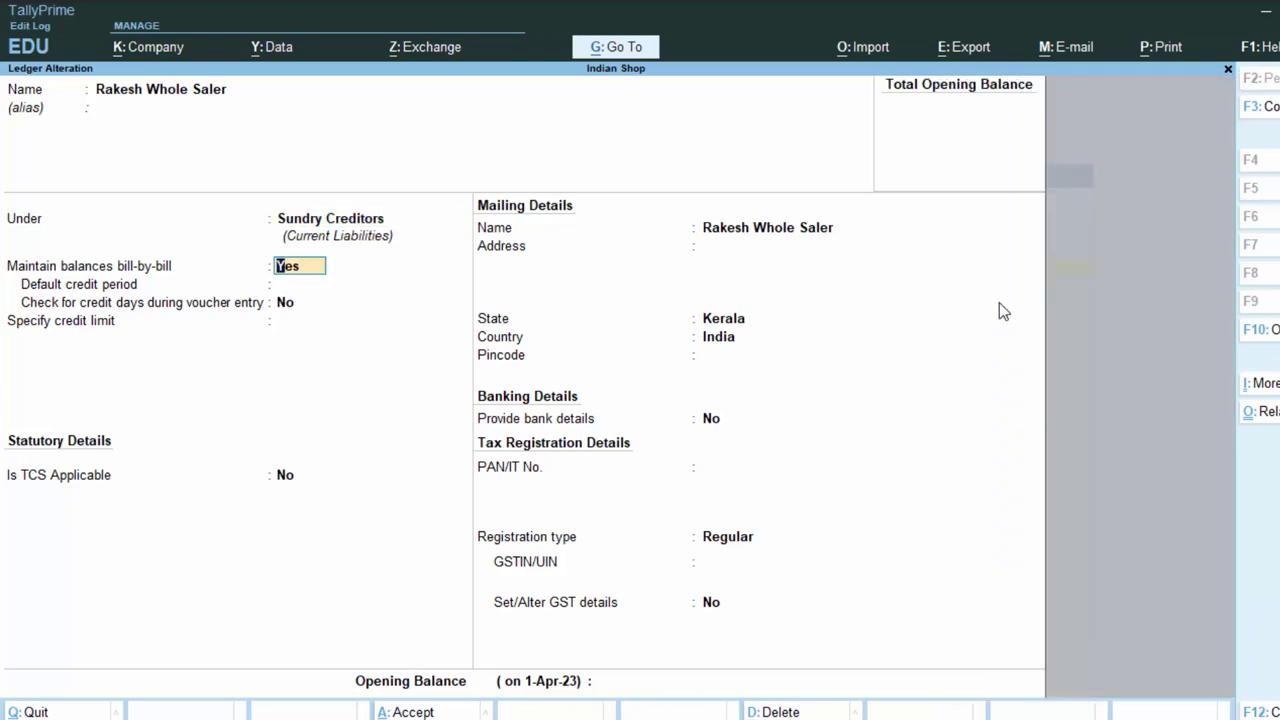
pyautogui.press('Return')
pyautogui.press('Return')
pyautogui.press('Return')
pyautogui.press('Return')
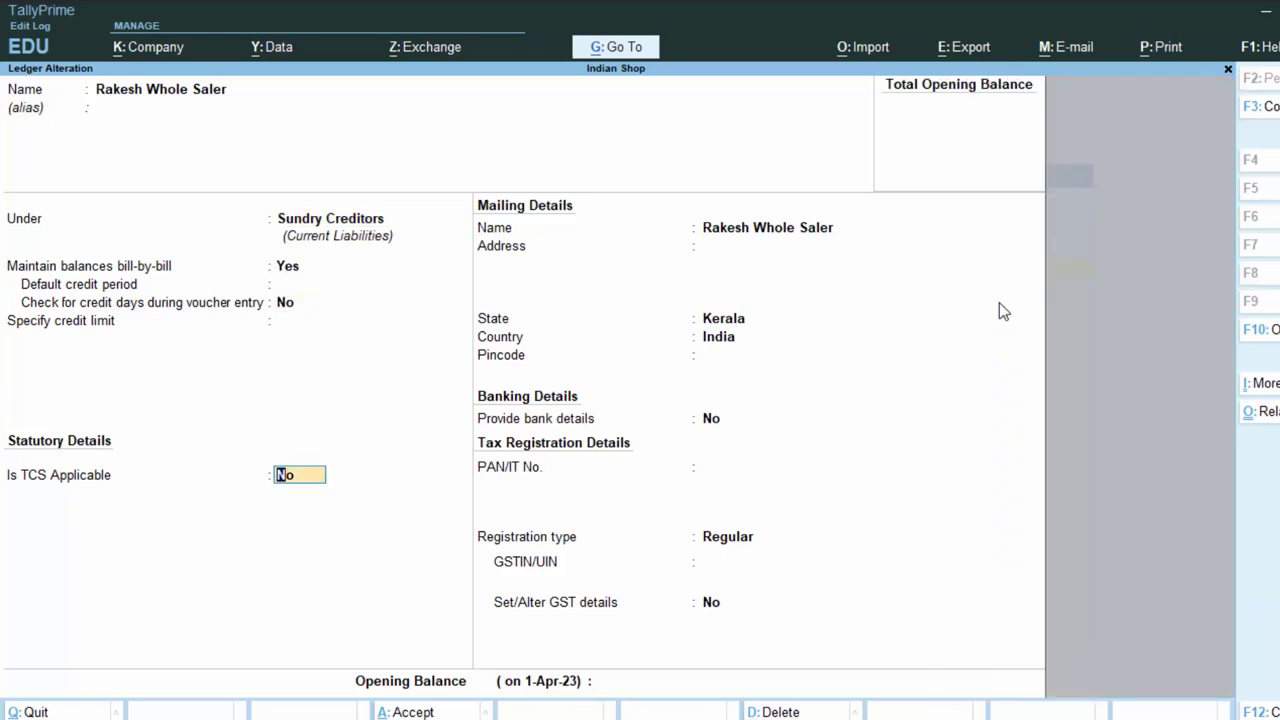
pyautogui.press('Return')
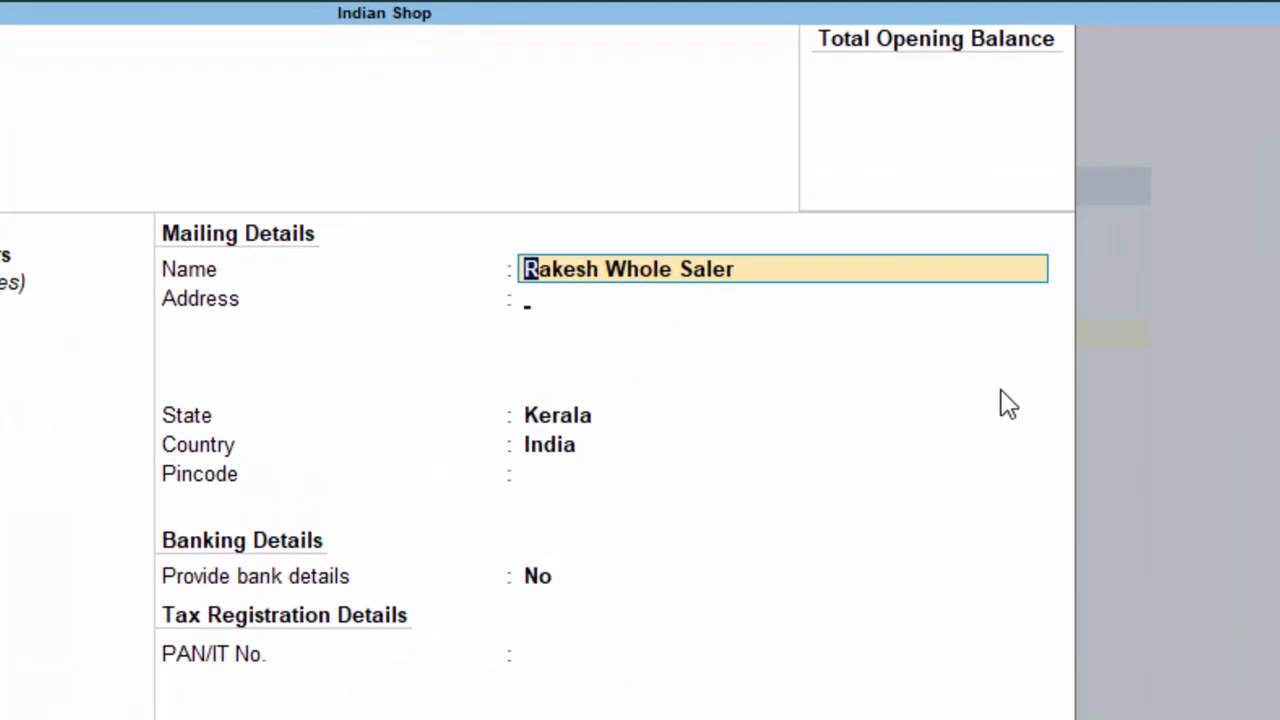
# Save the supplier ledger with state Kerala and registration type Regular, and return to the Gateway of Tally
pyautogui.press('Return')
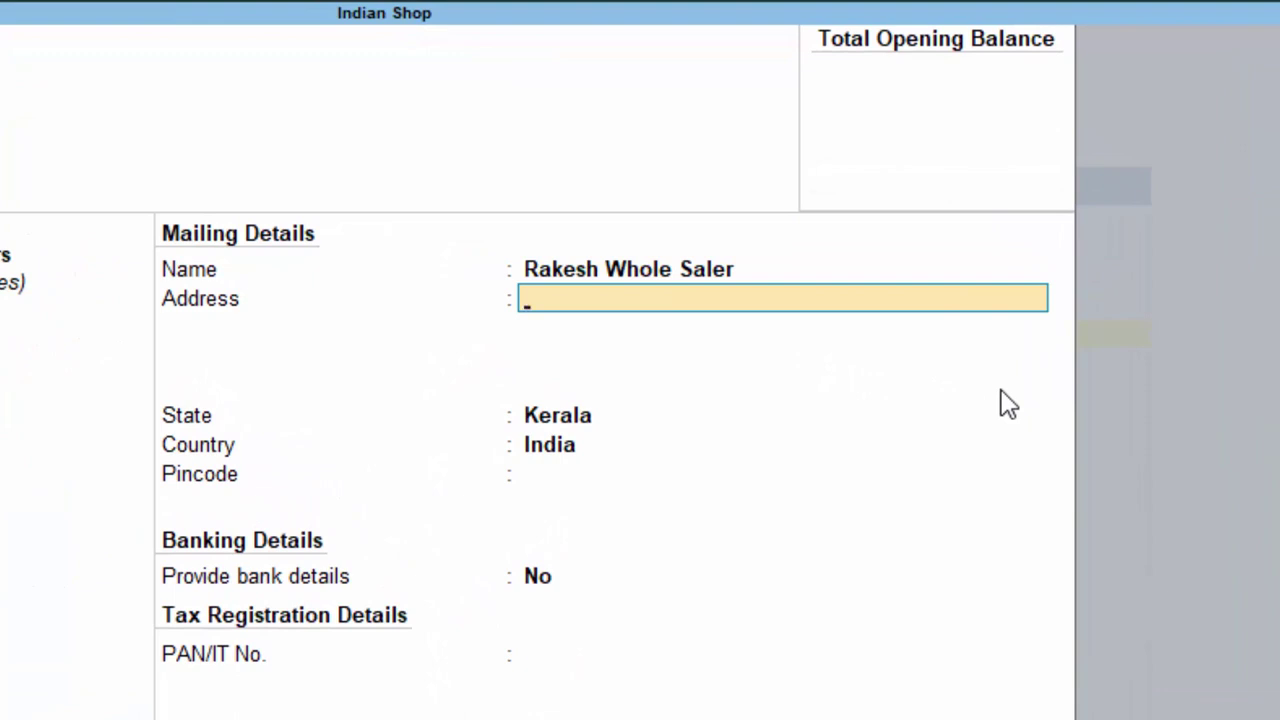
pyautogui.press('Return')
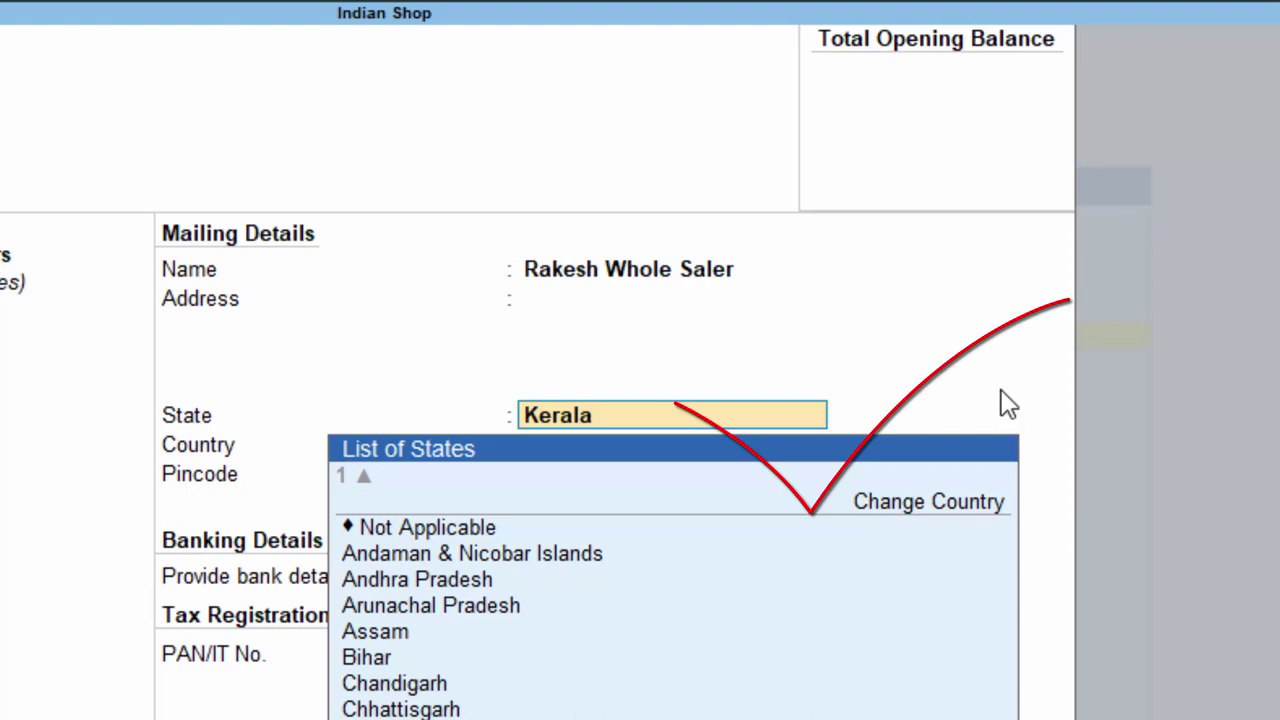
pyautogui.press('Return')
pyautogui.press('Return')
pyautogui.press('Return')
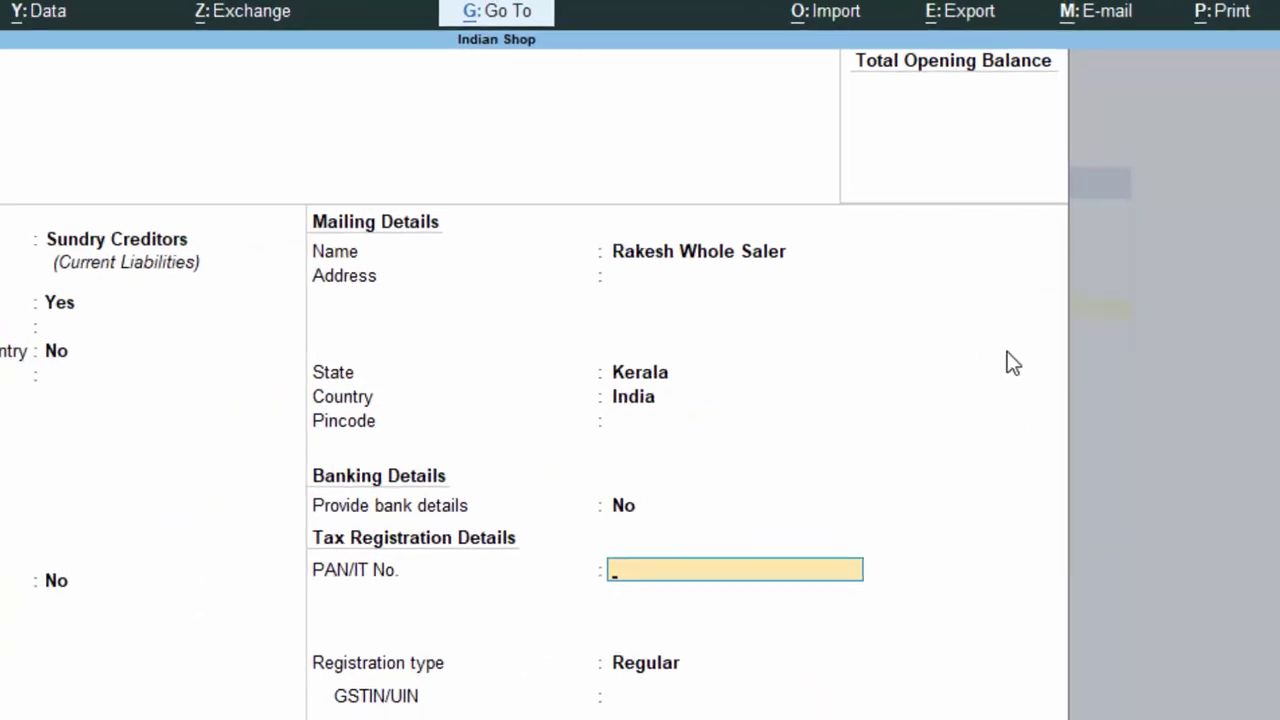
pyautogui.press('Return')
pyautogui.press('Return')
pyautogui.press('Return')
pyautogui.press('Return')
pyautogui.press('Return')
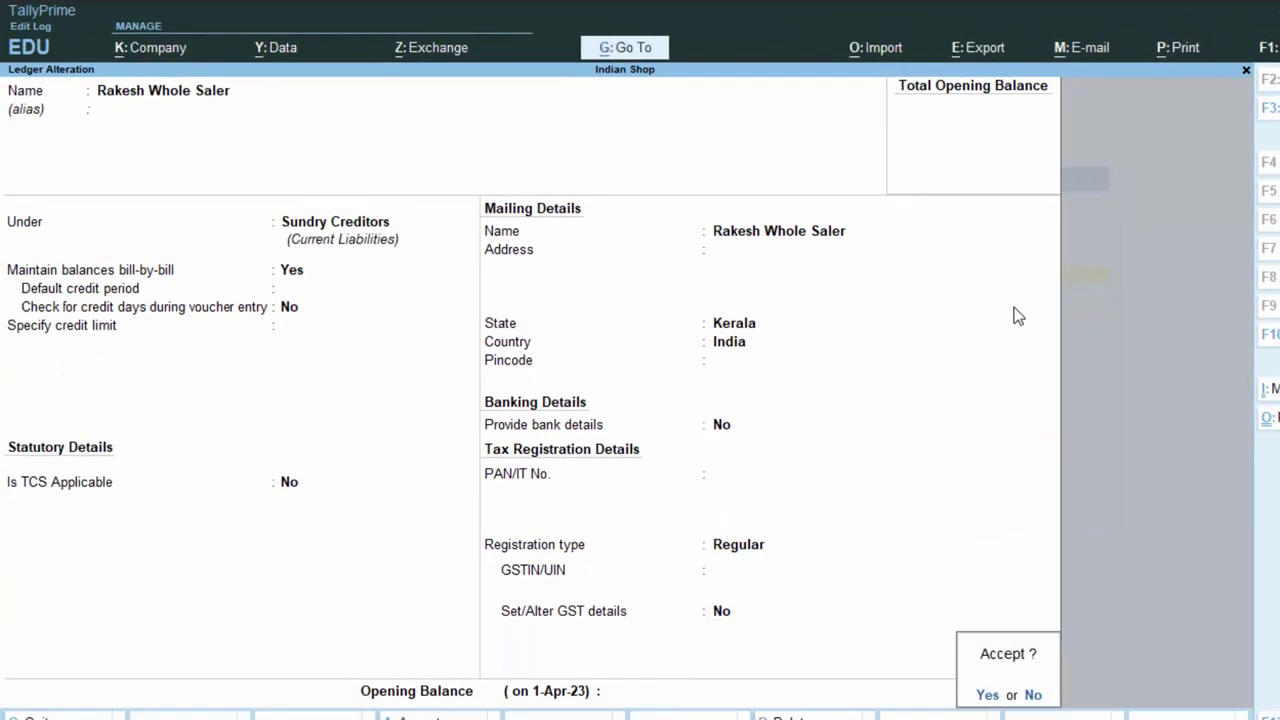
pyautogui.press('Return')
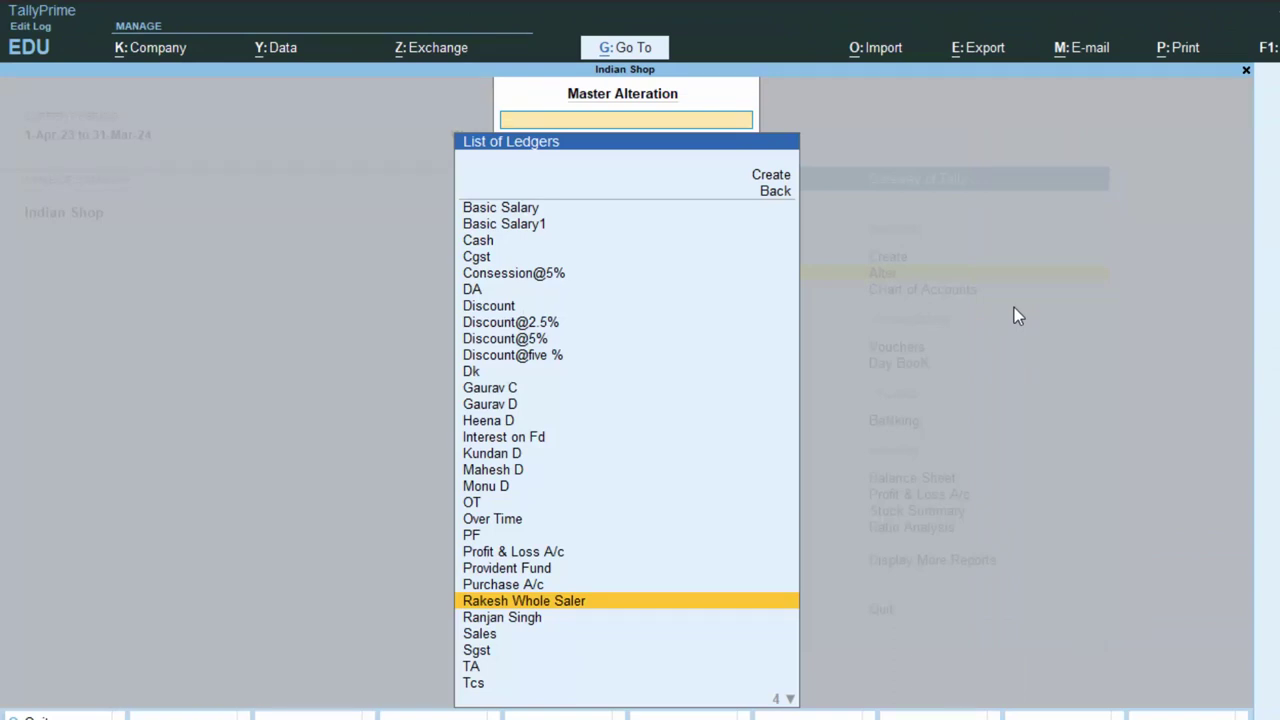
pyautogui.press('Escape')
pyautogui.press('Escape')
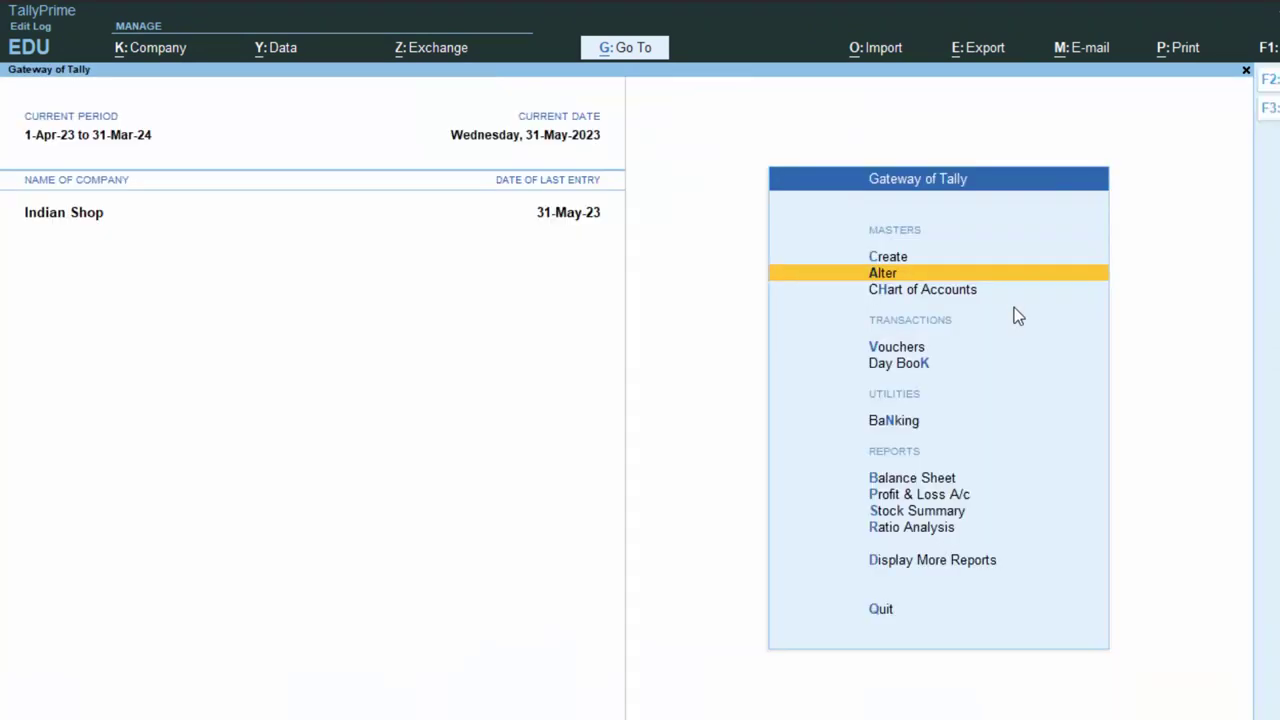
# Start a new purchase voucher with supplier invoice number 354 dated 1-May-23
pyautogui.press('v')
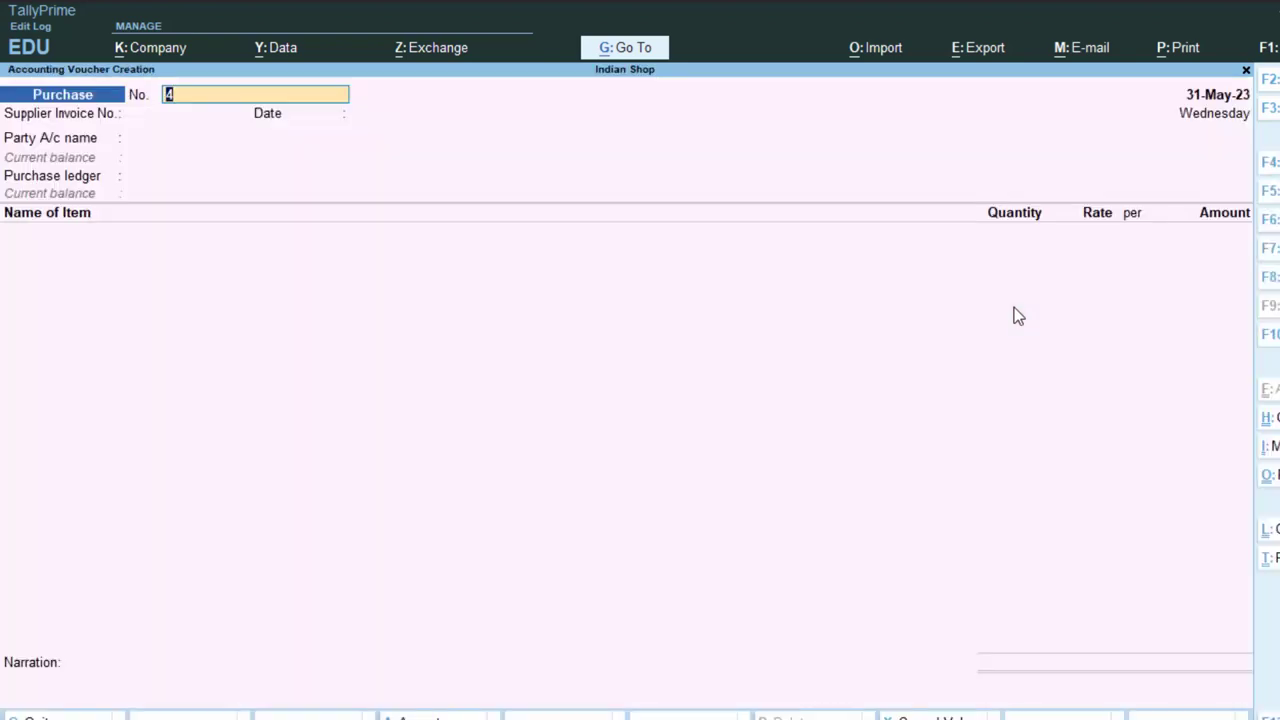
pyautogui.press('Return')
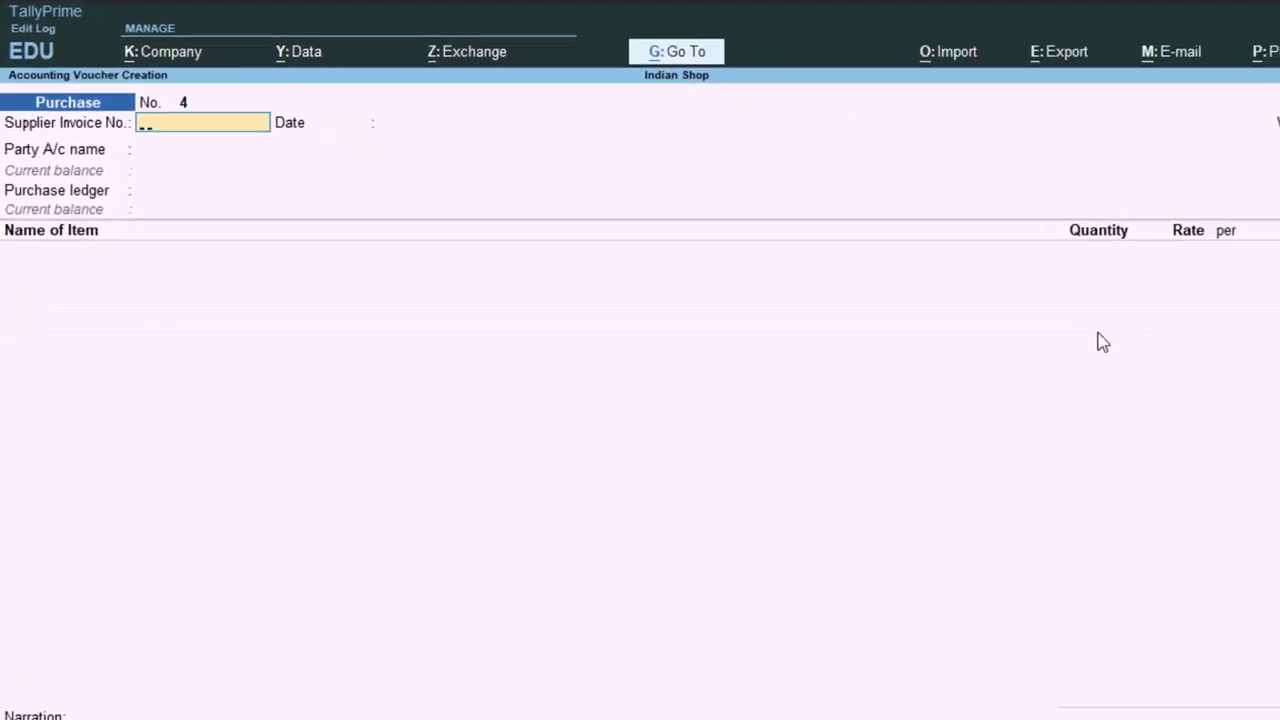
pyautogui.write('354')
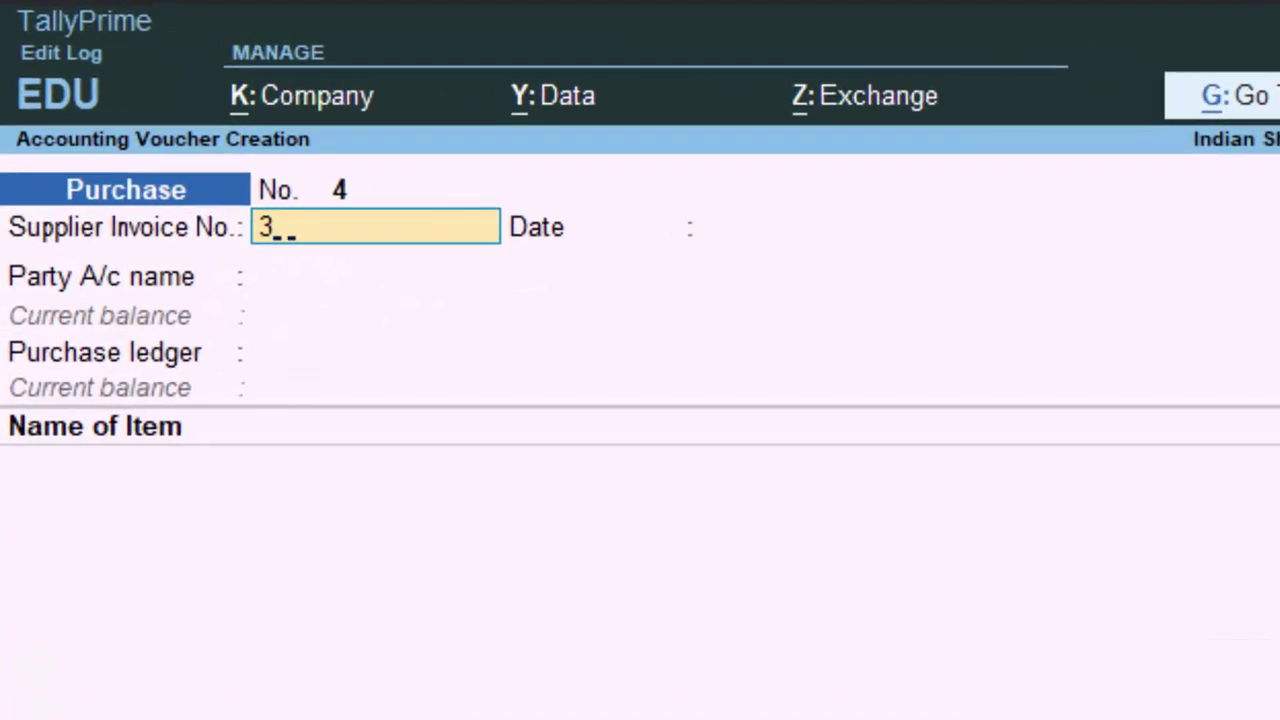
pyautogui.press('Return')
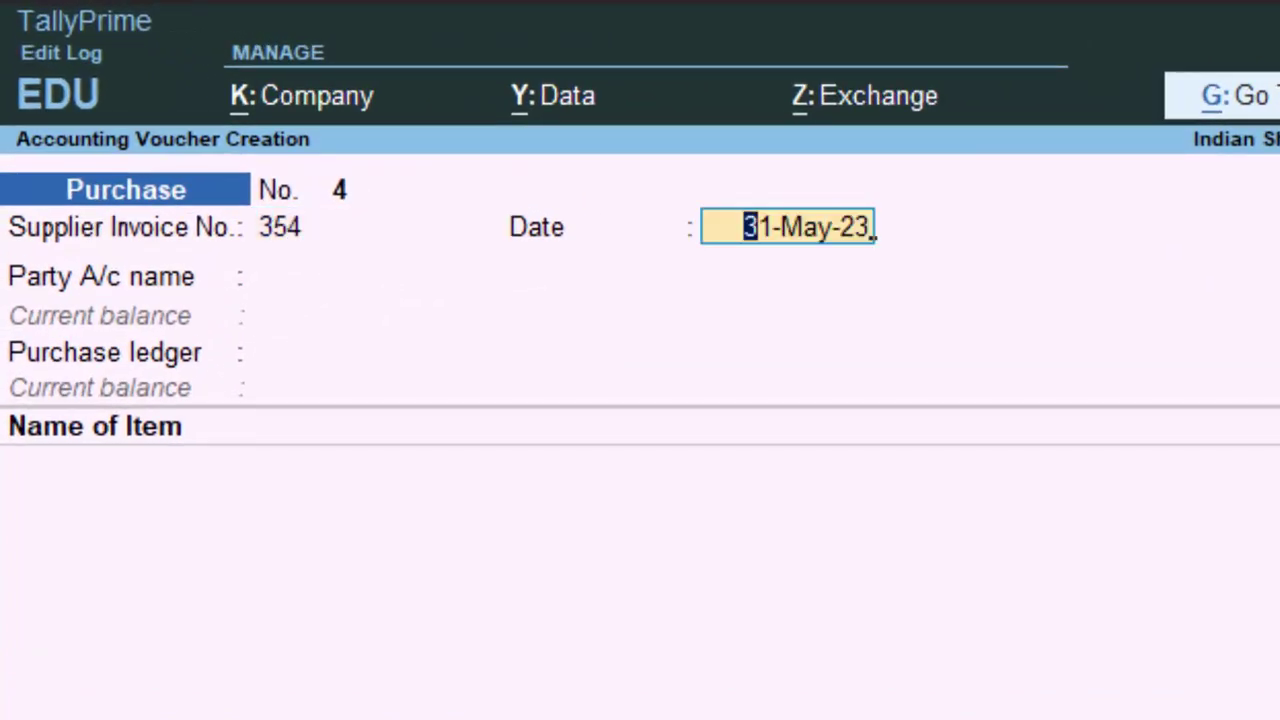
pyautogui.write('1-5')
pyautogui.write('23')
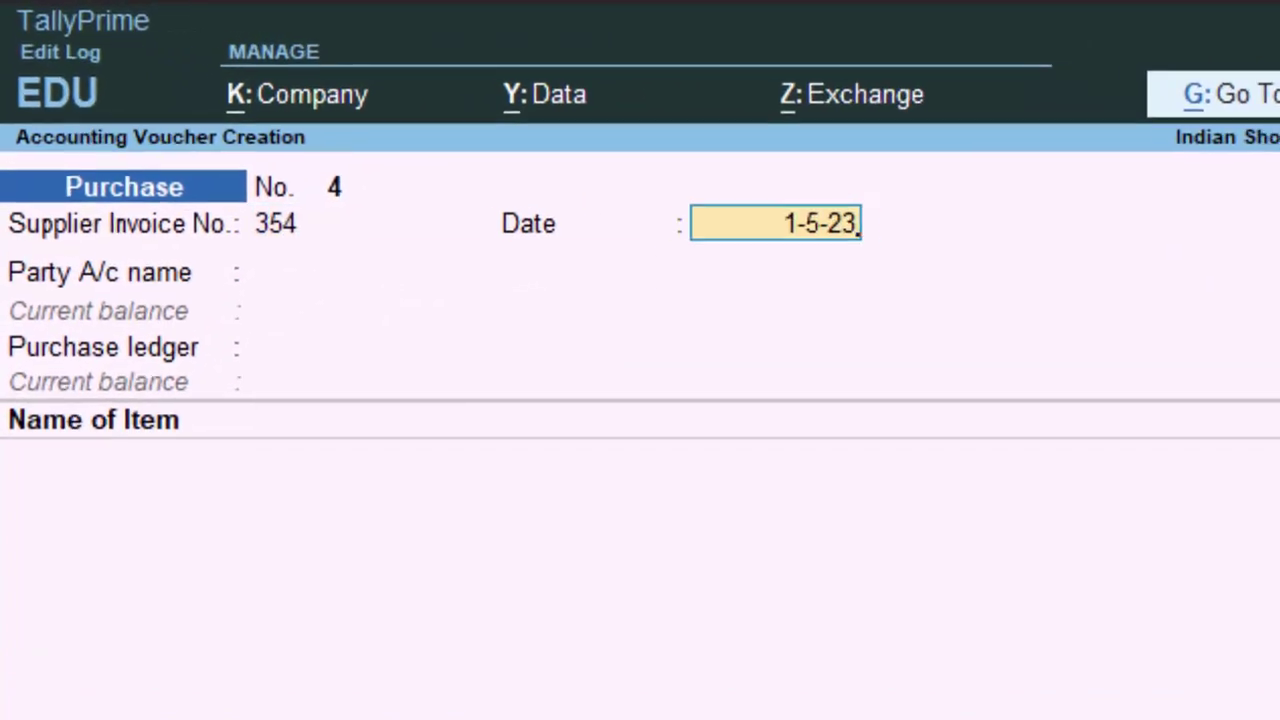
pyautogui.press('Return')
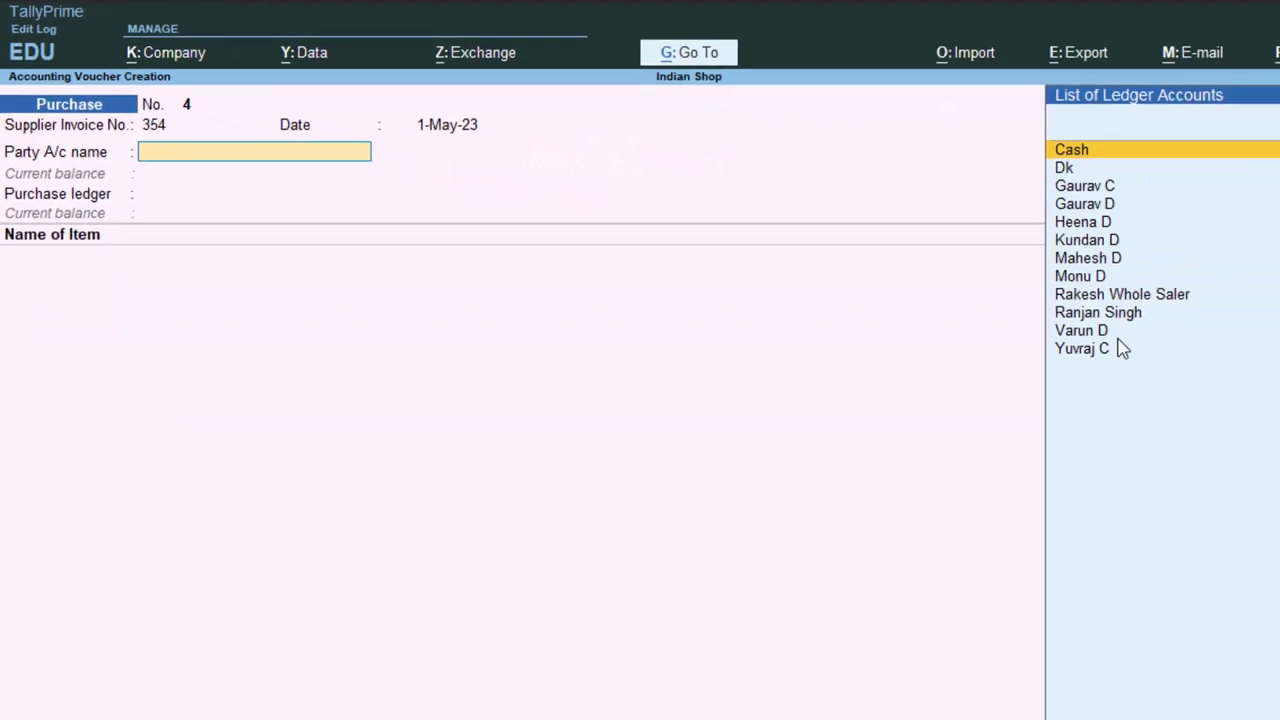
# Set the party account to Rakesh Whole Saler with blank receipt details and choose Purchase A/c as the purchase ledger
pyautogui.write('R')
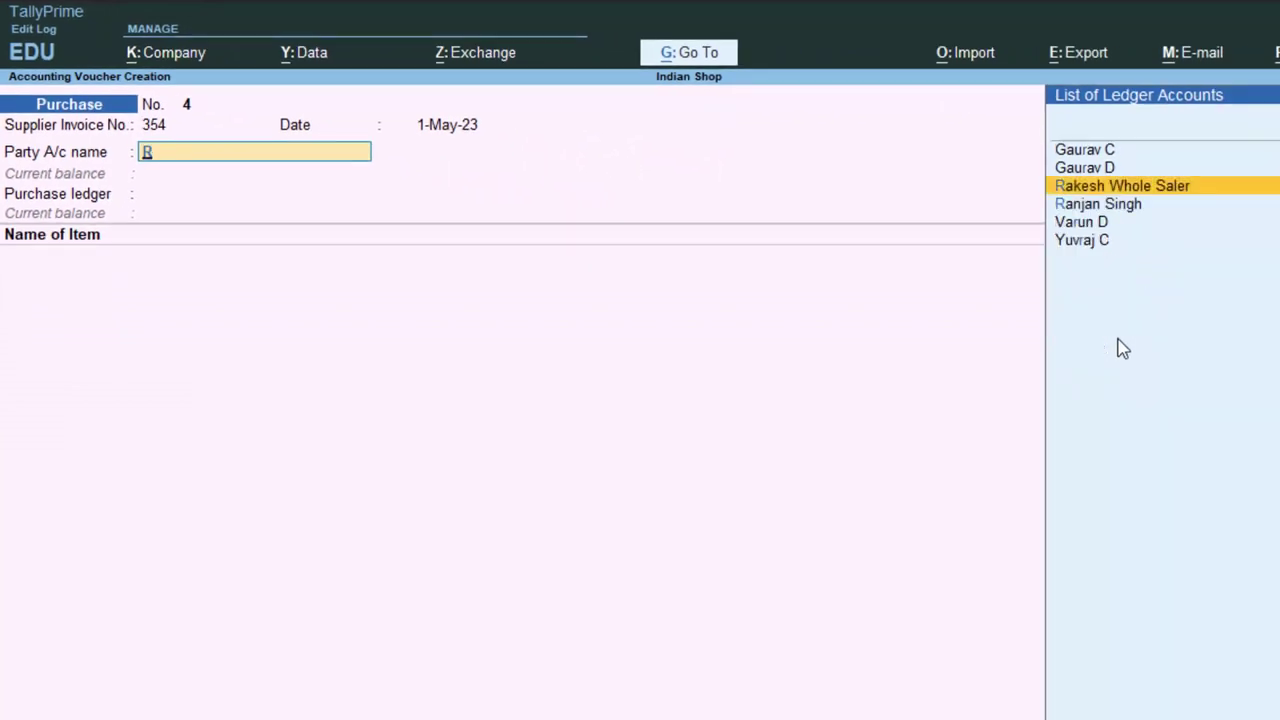
pyautogui.press('Return')
pyautogui.press('Return')
pyautogui.press('Return')
pyautogui.press('Return')
pyautogui.press('Return')
pyautogui.press('Return')
pyautogui.press('Return')
pyautogui.press('Return')
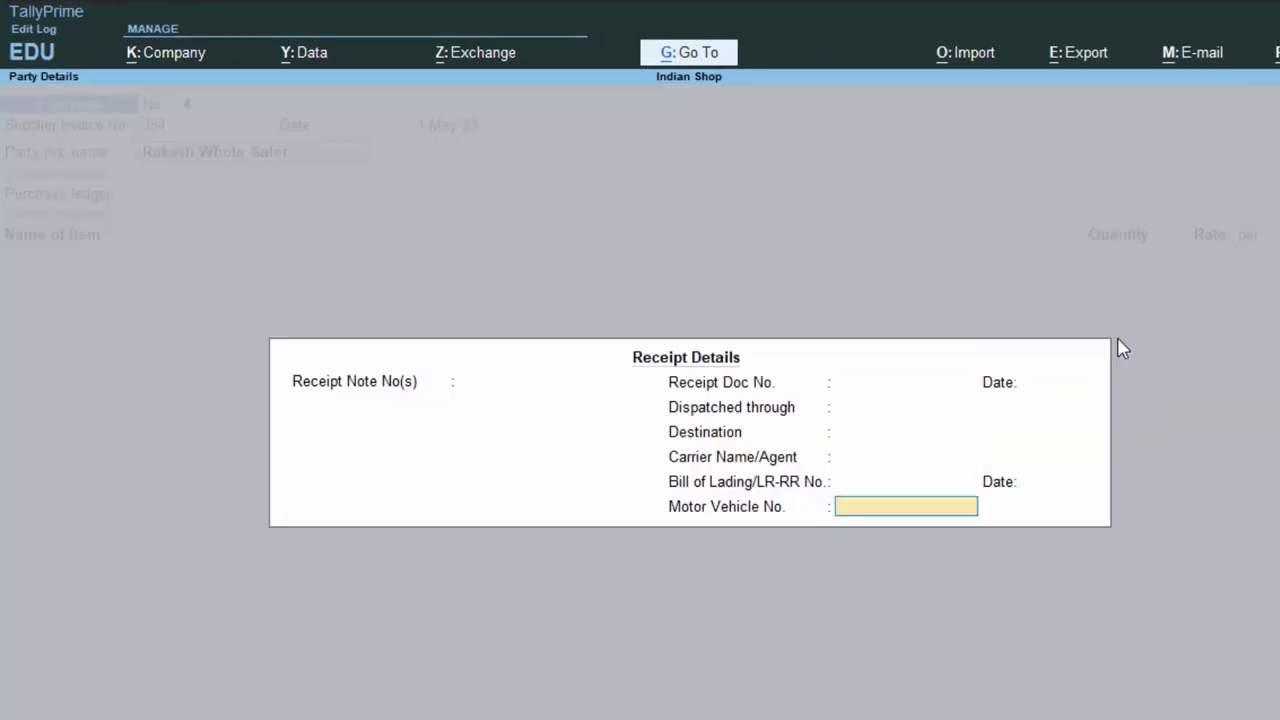
pyautogui.press('Return')
pyautogui.press('Return')
pyautogui.press('Return')
pyautogui.press('Return')
pyautogui.press('Return')
pyautogui.press('Return')
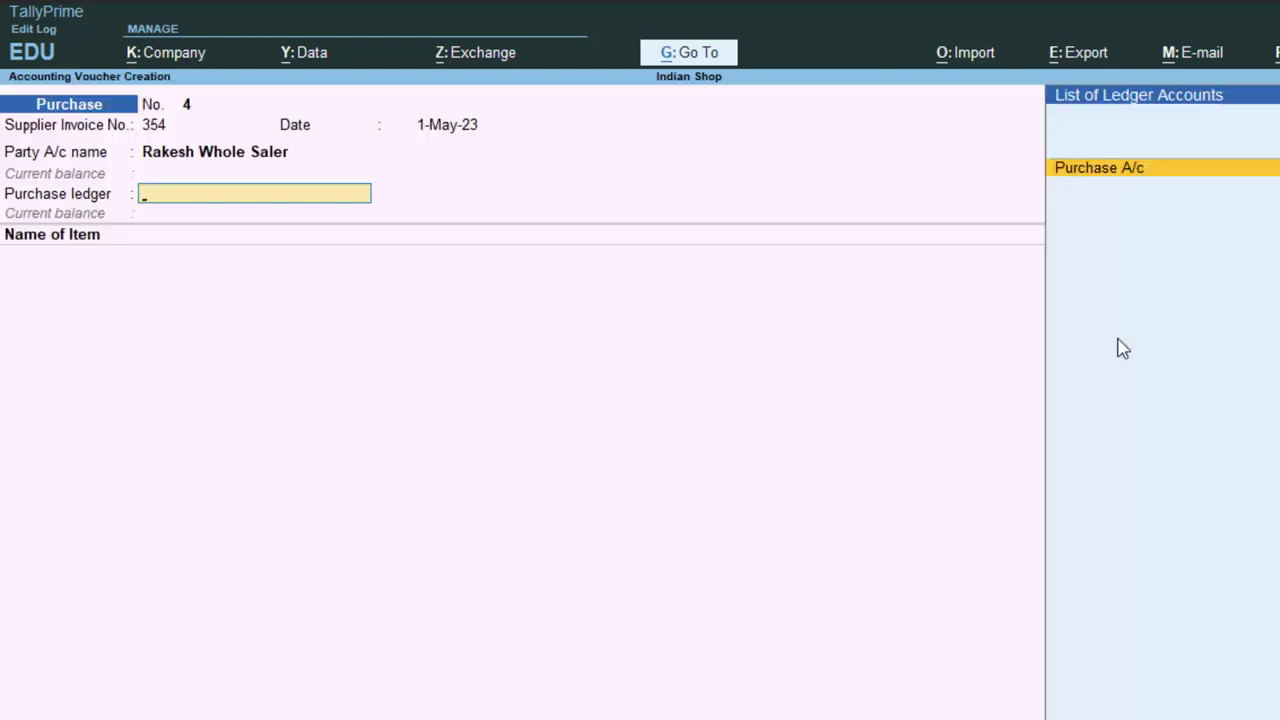
pyautogui.press('Return')
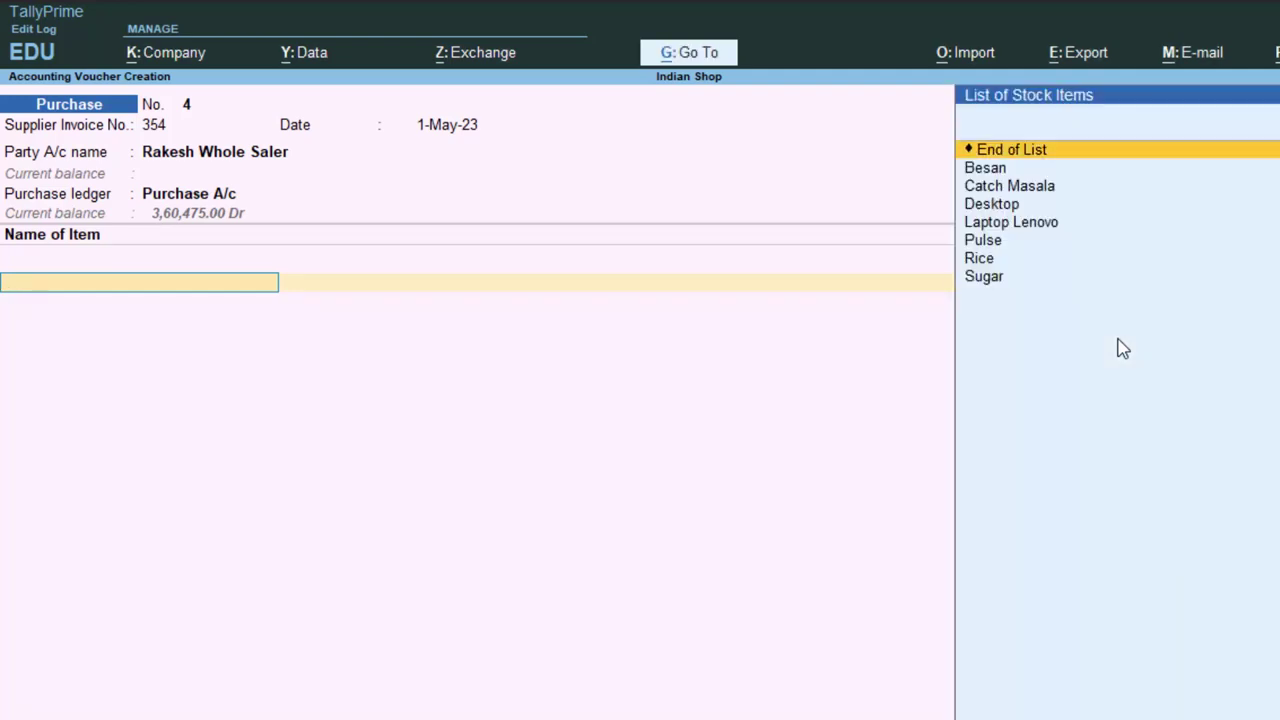
# Add the stock item Pulse with MRP 150.00/kg, quantity 90 kg and rate 90.00 per kg
pyautogui.press('Down')
pyautogui.press('Down')
pyautogui.press('Down')
pyautogui.press('Down')
pyautogui.press('Down')
pyautogui.press('Return')
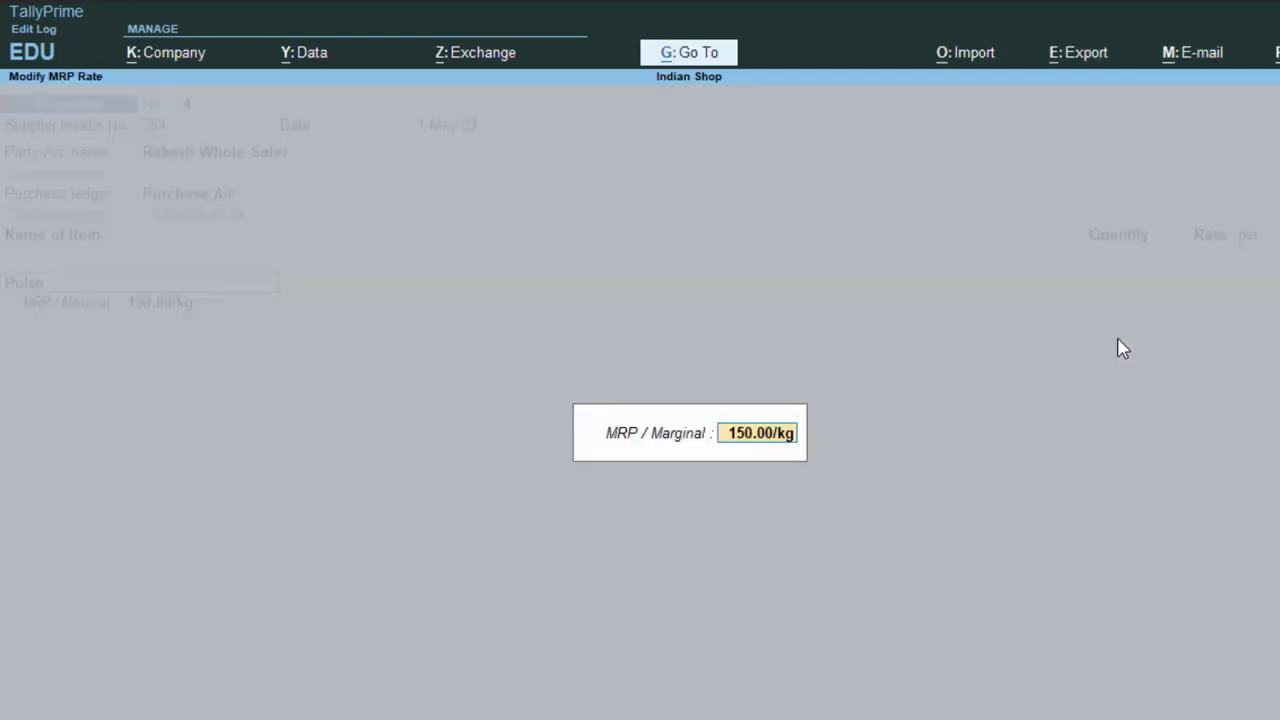
pyautogui.press('Return')
pyautogui.write('90')
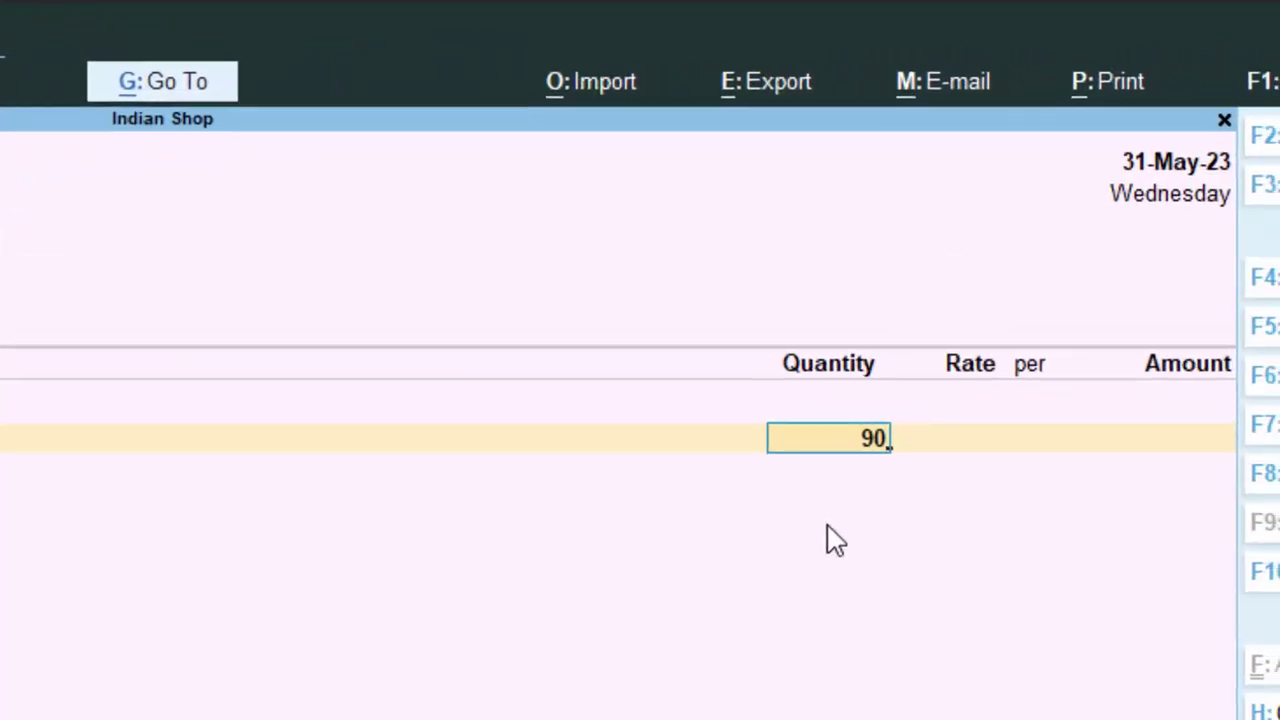
pyautogui.press('Return')
pyautogui.press('Return')
pyautogui.press('Return')
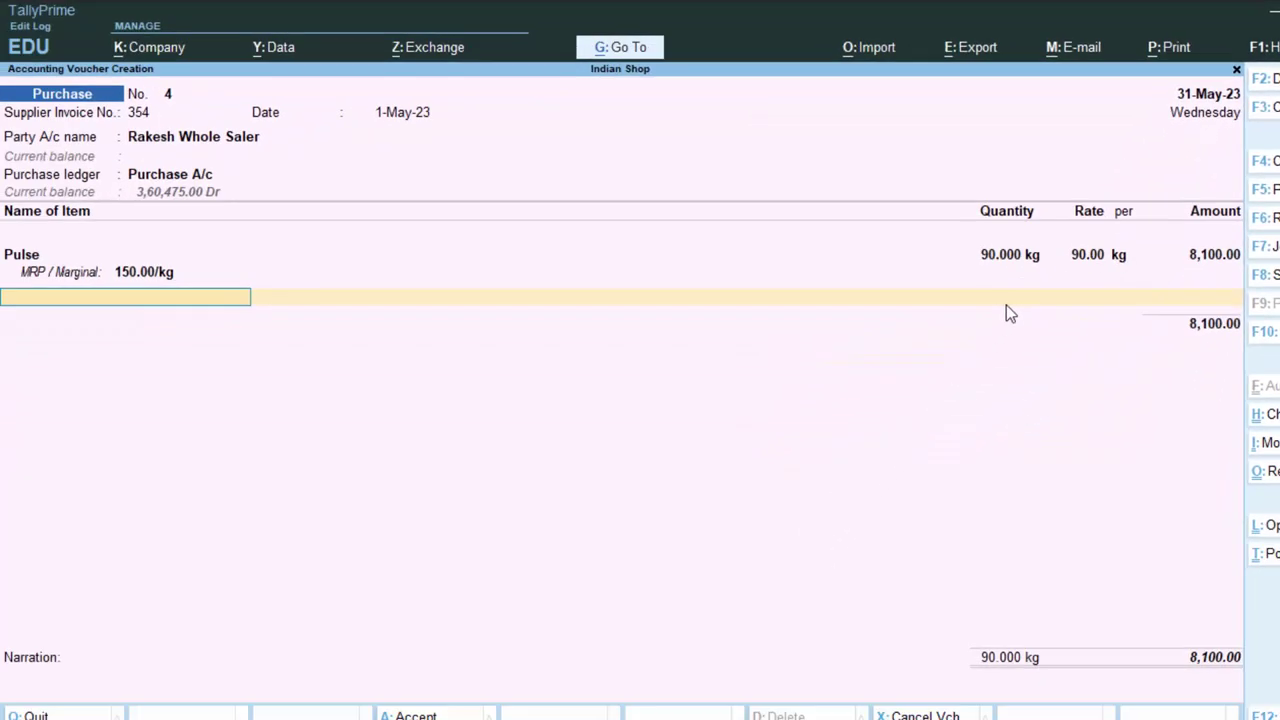
# Add the stock item Rice with quantity 100 kg and rate 35.00 per kg, and finish the item list
pyautogui.click(922, 412)
pyautogui.write('100')
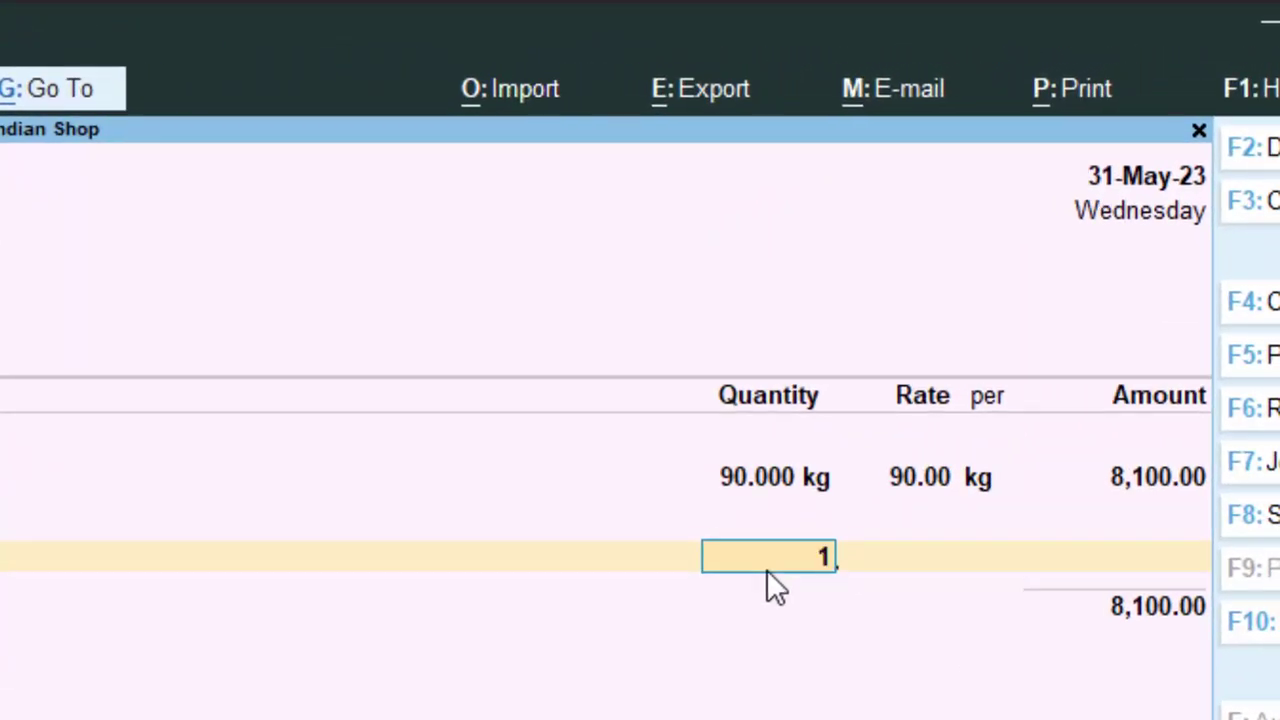
pyautogui.press('Return')
pyautogui.press('Return')
pyautogui.press('Return')
pyautogui.press('Return')
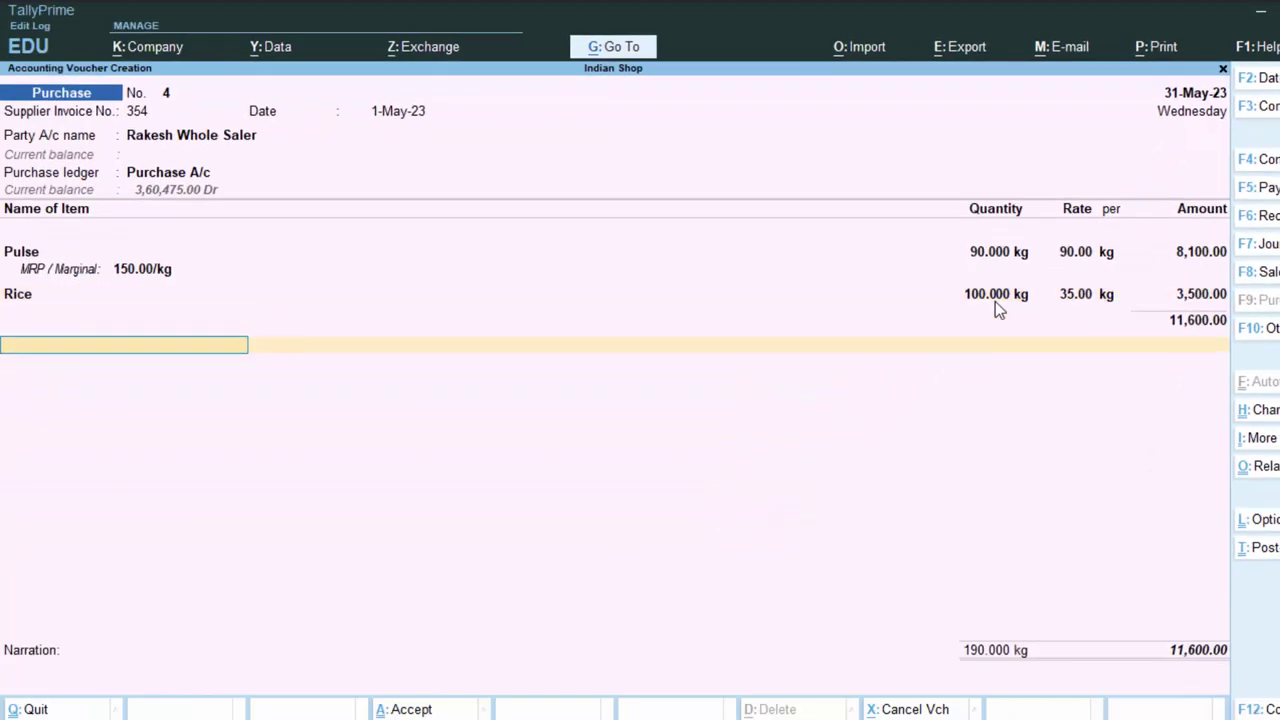
pyautogui.write('Cg')
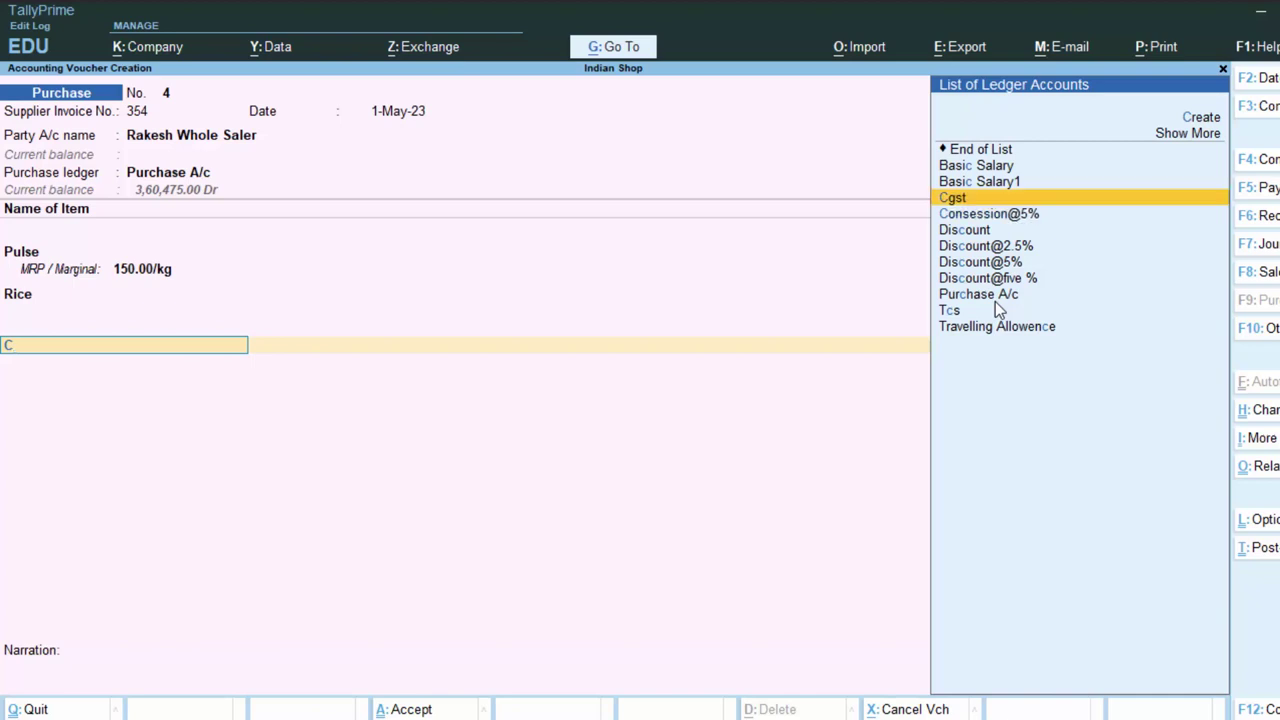
pyautogui.press('Return')
pyautogui.press('BackSpace')
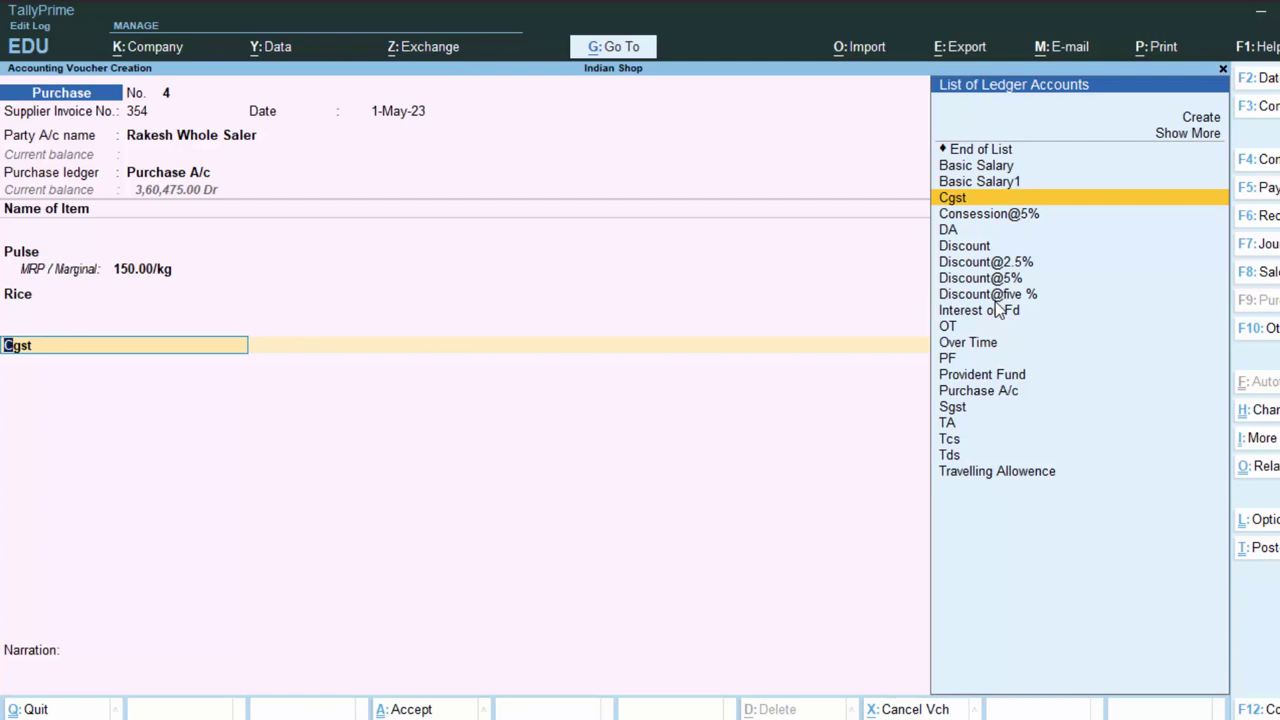
# Create a new ledger named IGST from the voucher's tax line and place it under Duties & Taxes
pyautogui.write('I')
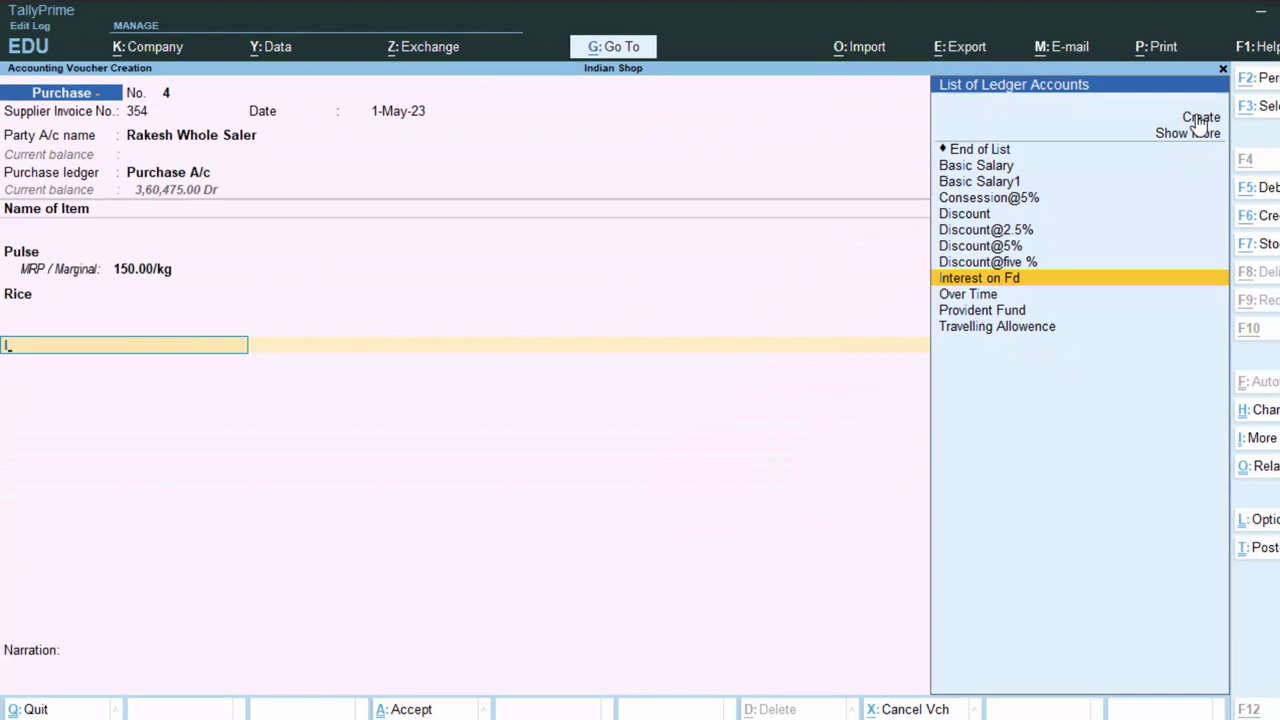
pyautogui.click(1200, 118)
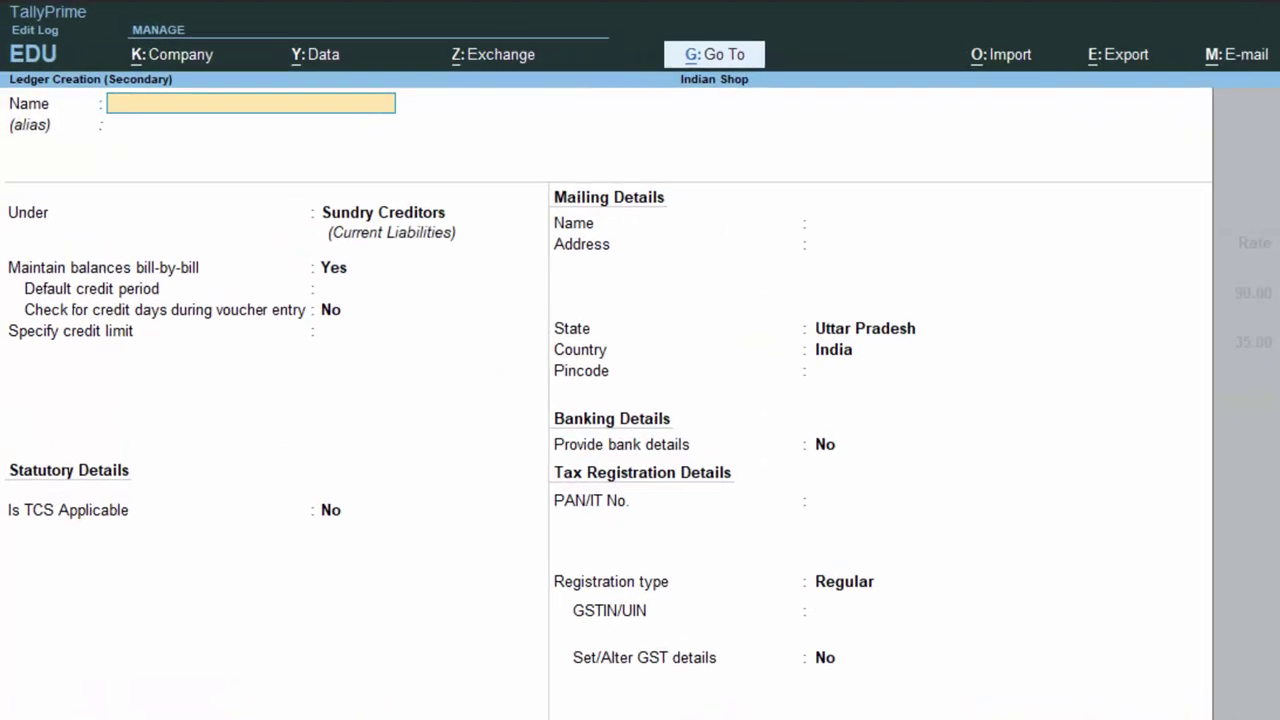
pyautogui.write('GST')
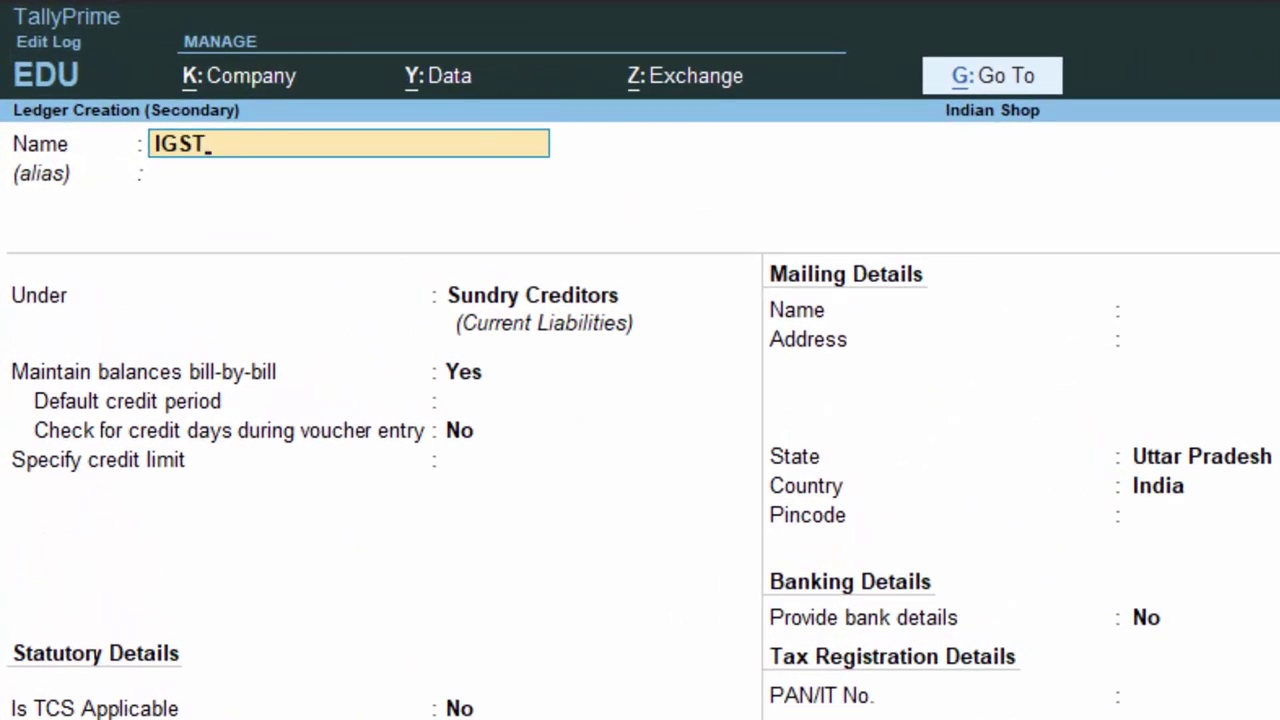
pyautogui.press('Return')
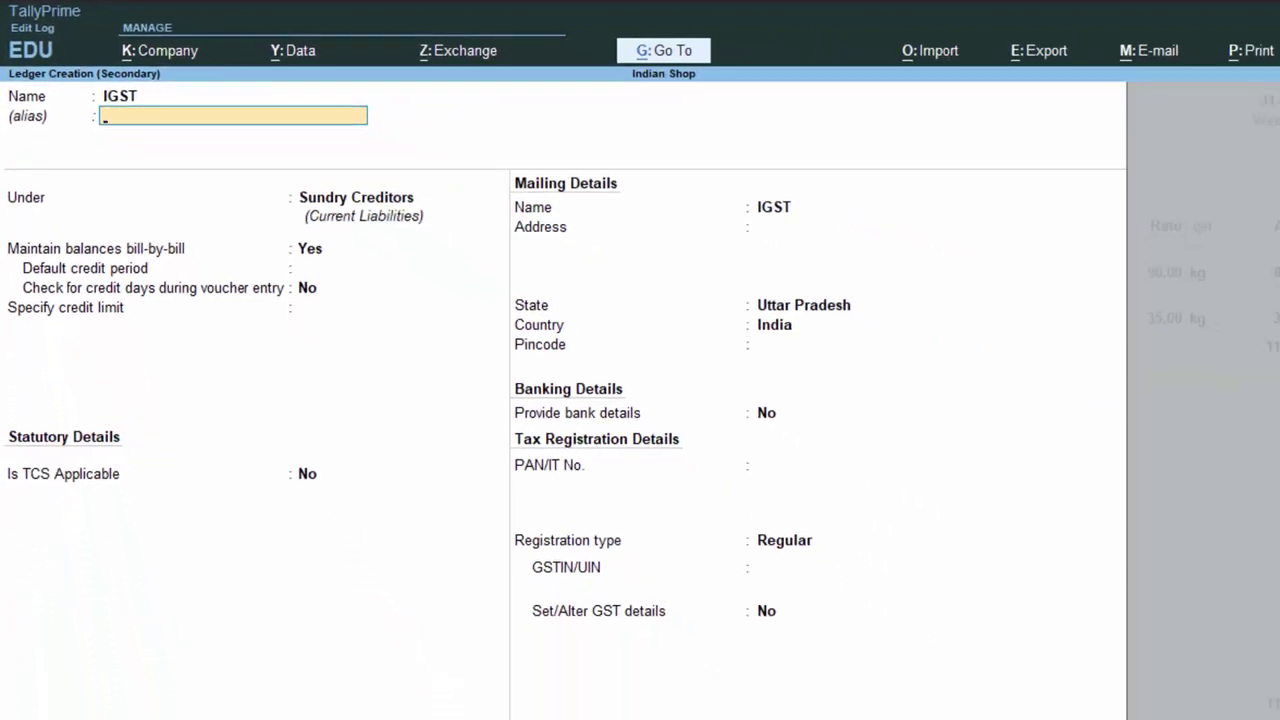
pyautogui.press('Return')
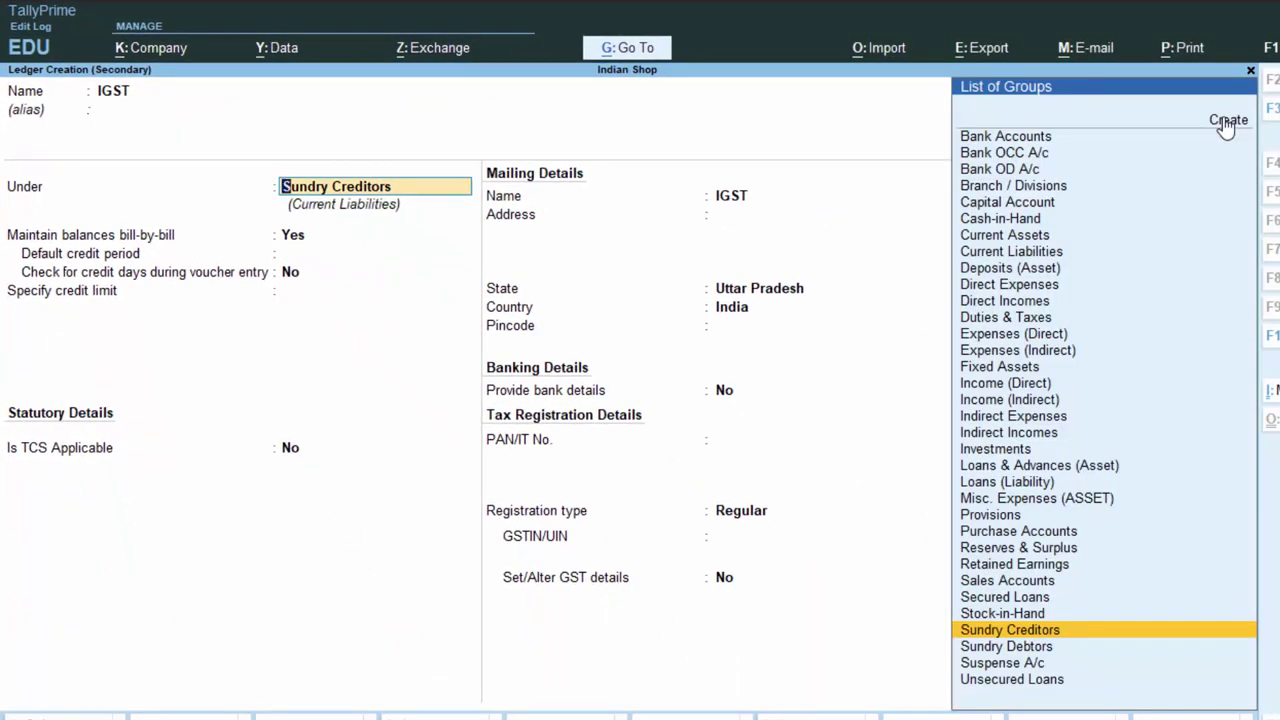
pyautogui.write('d')
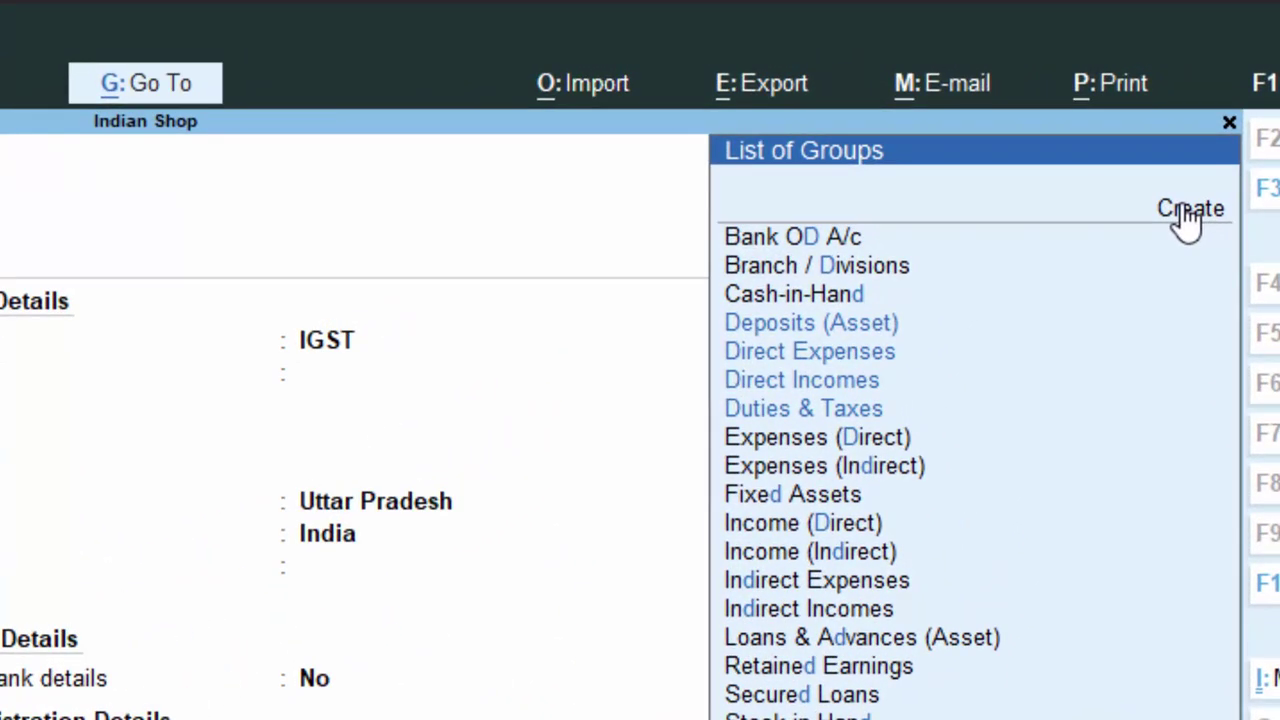
pyautogui.press('Down')
pyautogui.press('Down')
pyautogui.press('Down')
pyautogui.press('Down')
pyautogui.press('Return')
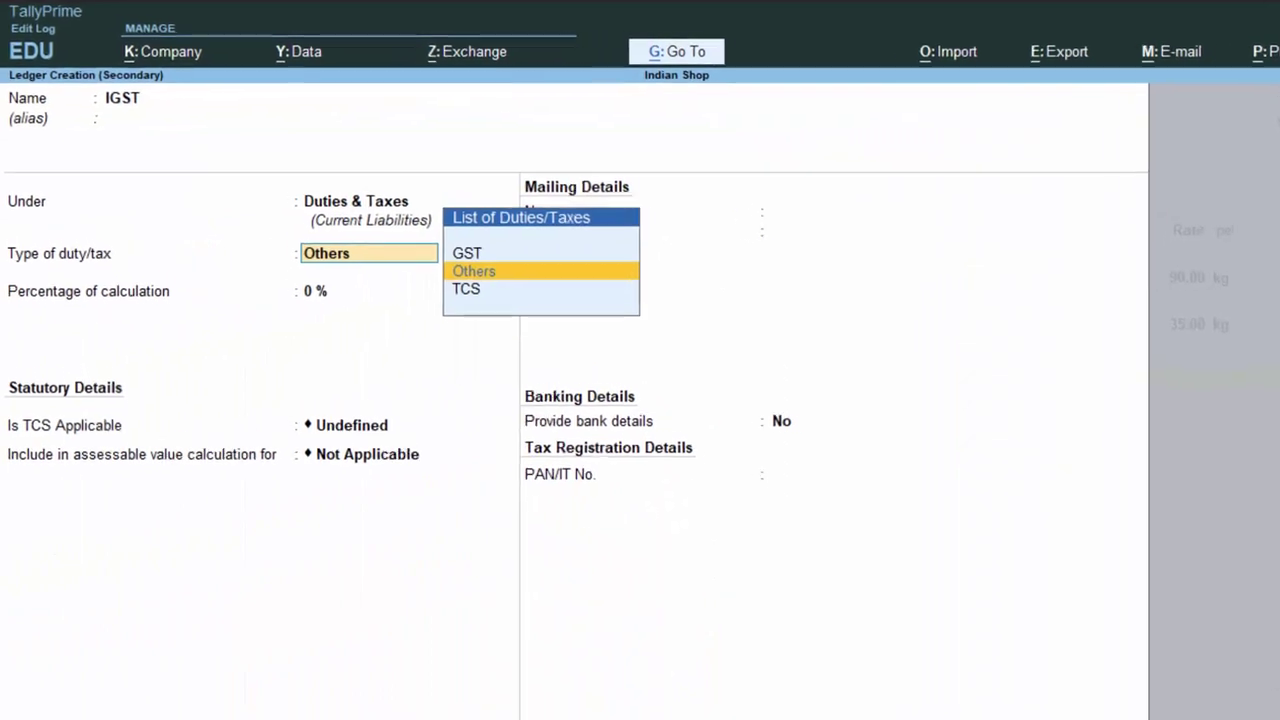
# Set the IGST ledger's type of duty/tax to GST and its tax type to Integrated Tax
pyautogui.press('Up')
pyautogui.press('Return')
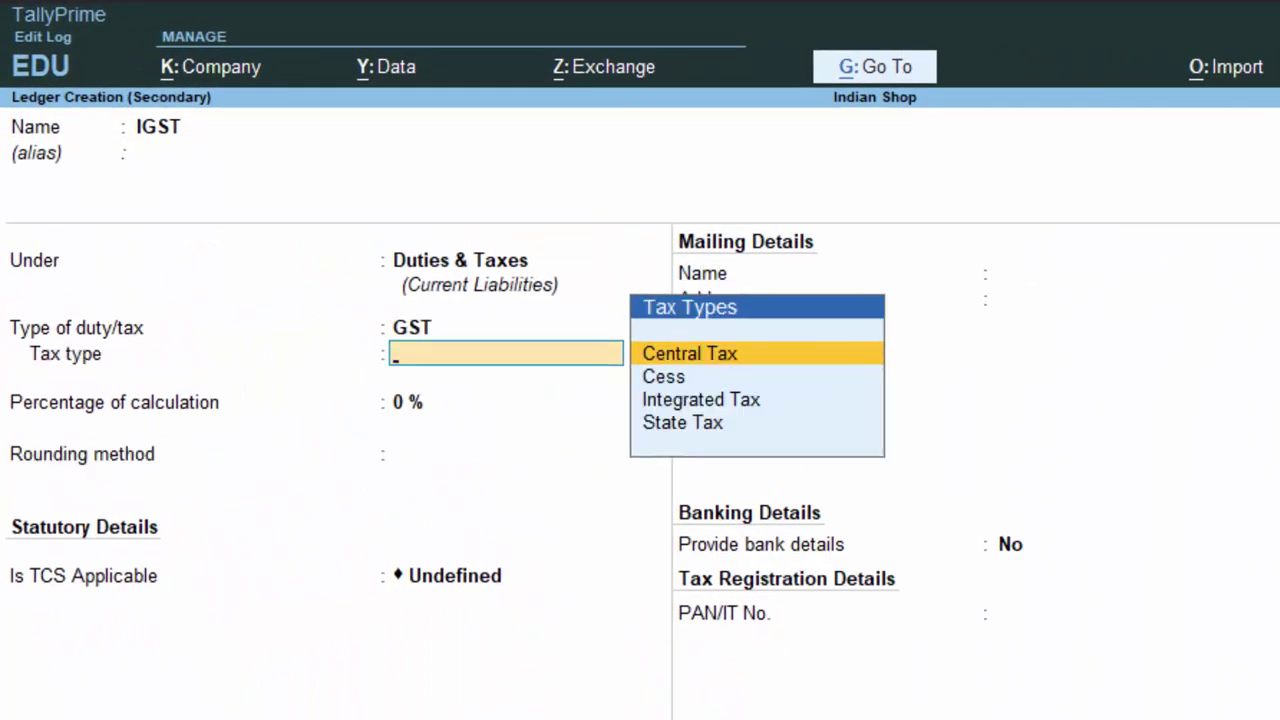
pyautogui.press('Down')
pyautogui.press('Down')
pyautogui.press('Down')
pyautogui.press('Up')
pyautogui.press('Return')
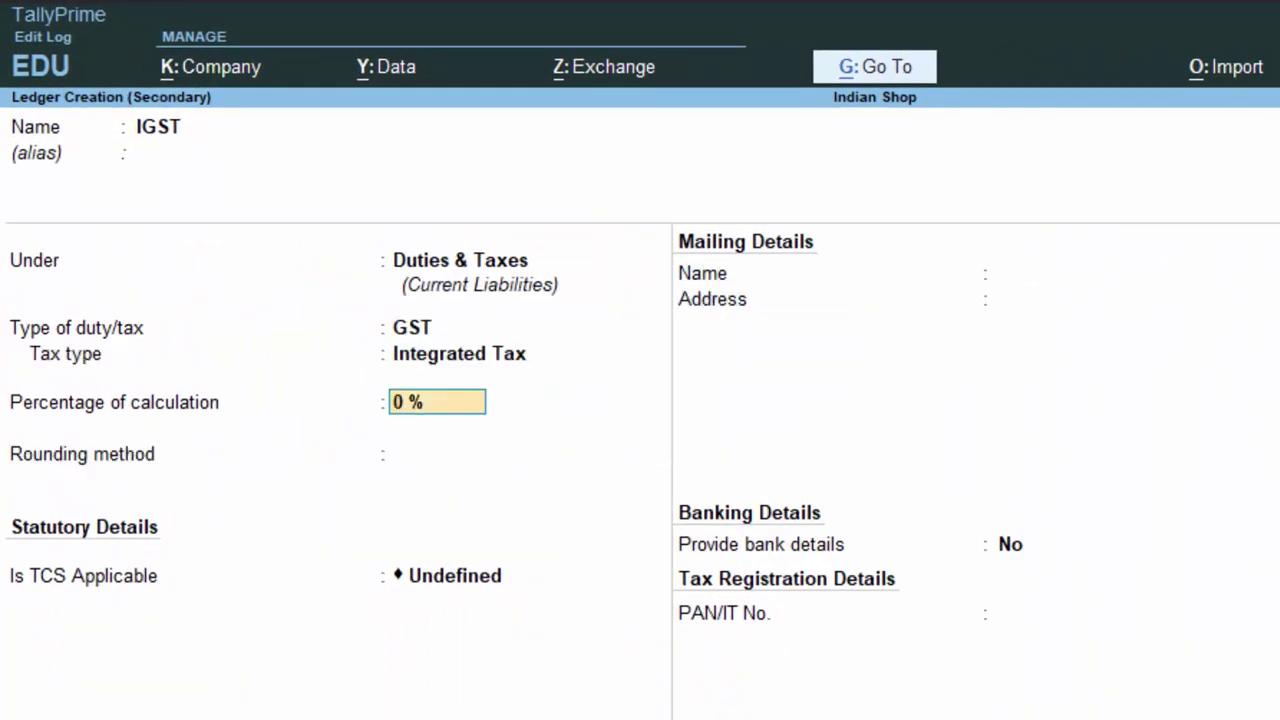
# Keep the percentage of calculation at 0 %, set the rounding method to Normal Rounding, and save the IGST ledger
pyautogui.press('Return')
pyautogui.press('Down')
pyautogui.press('Down')
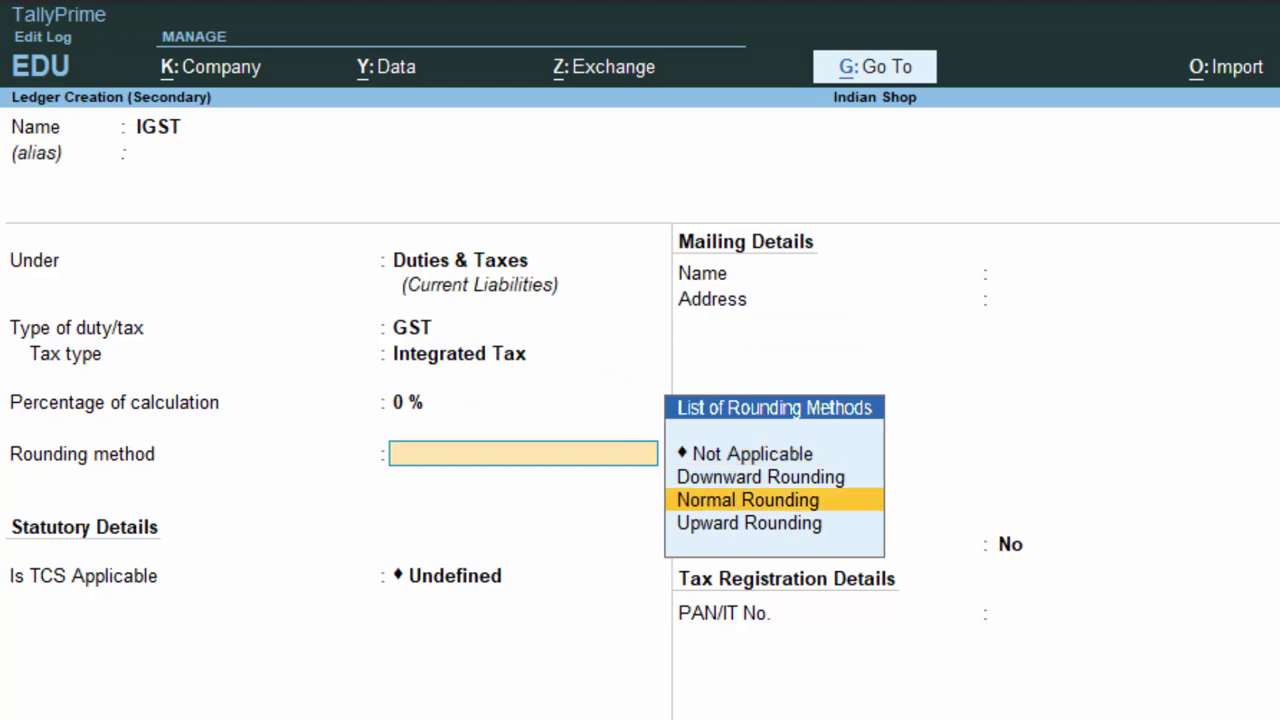
pyautogui.press('Return')
pyautogui.press('Return')
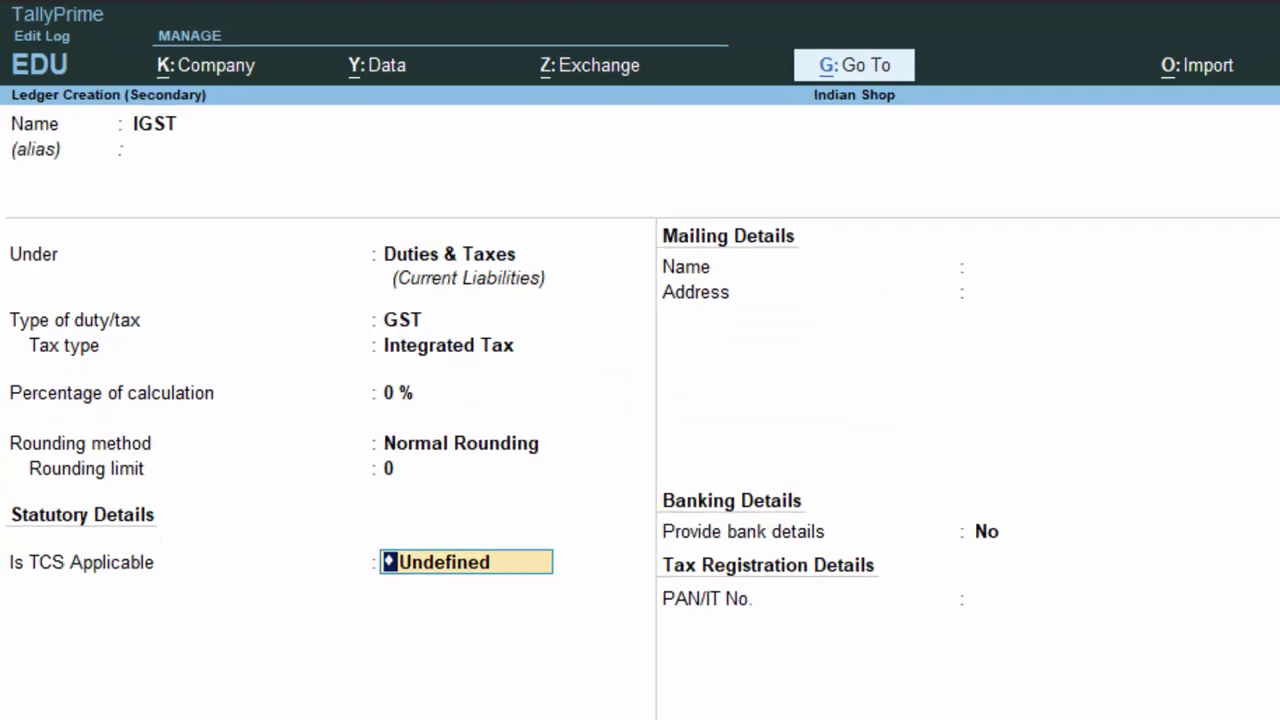
pyautogui.press('Return')
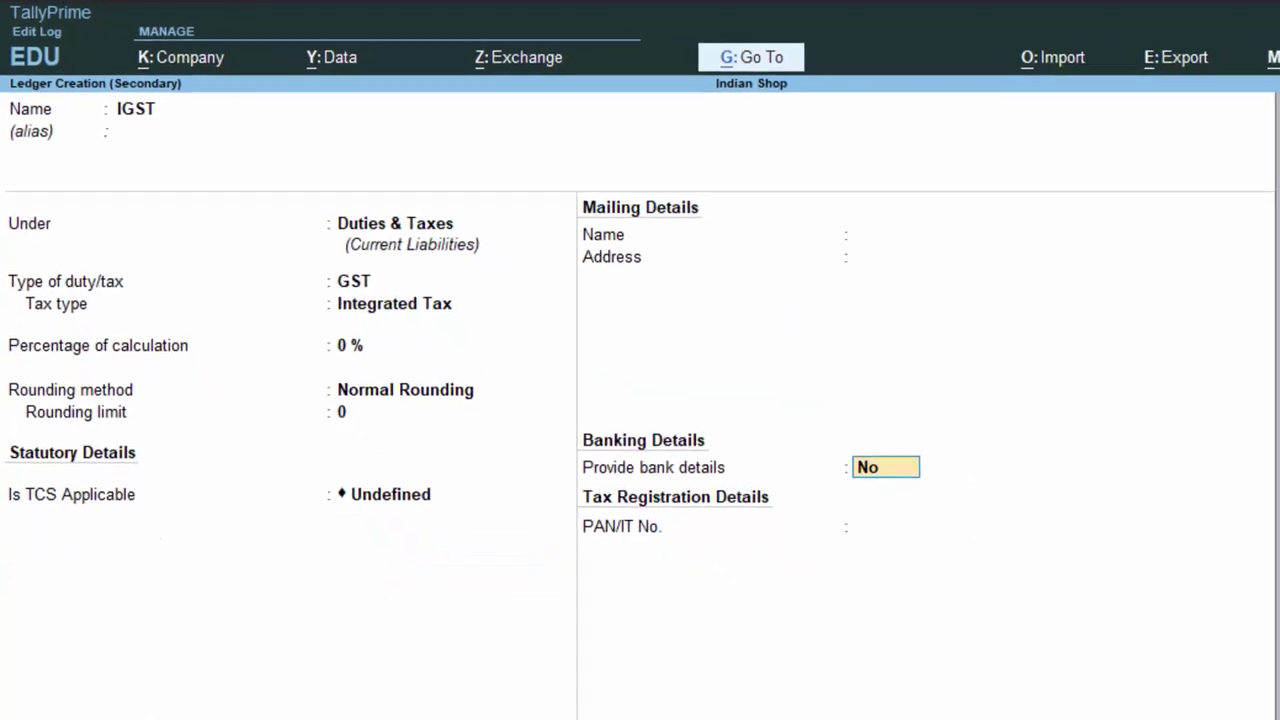
pyautogui.press('Return')
pyautogui.press('Return')
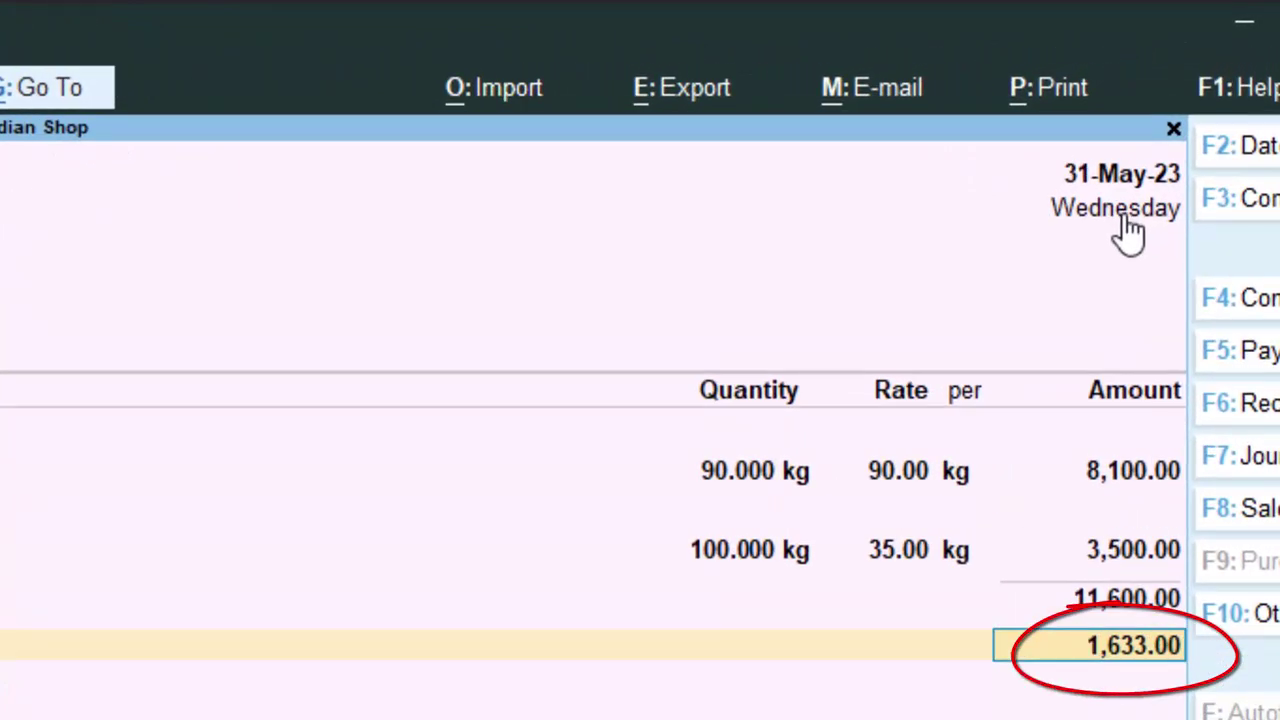
# Accept the calculated IGST line, enter the narration "The Goods have been purchased", and save the purchase voucher
pyautogui.press('Return')
pyautogui.press('Return')
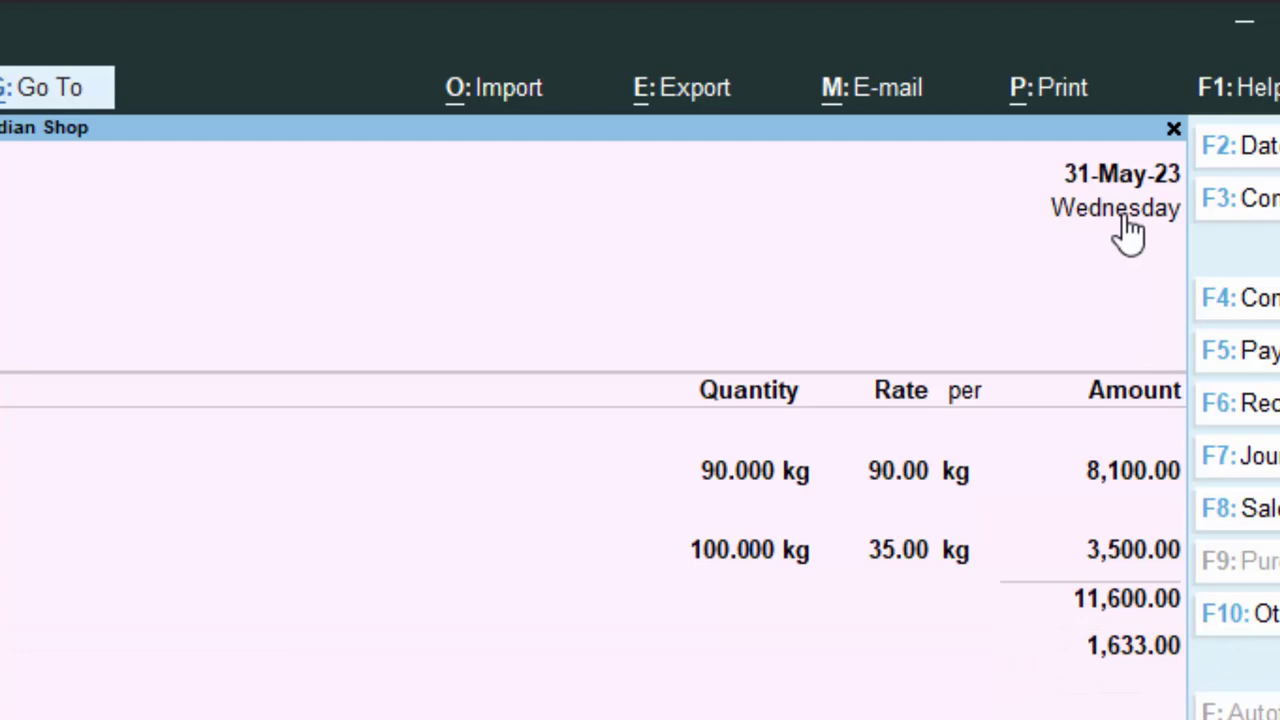
pyautogui.write('The Goods')
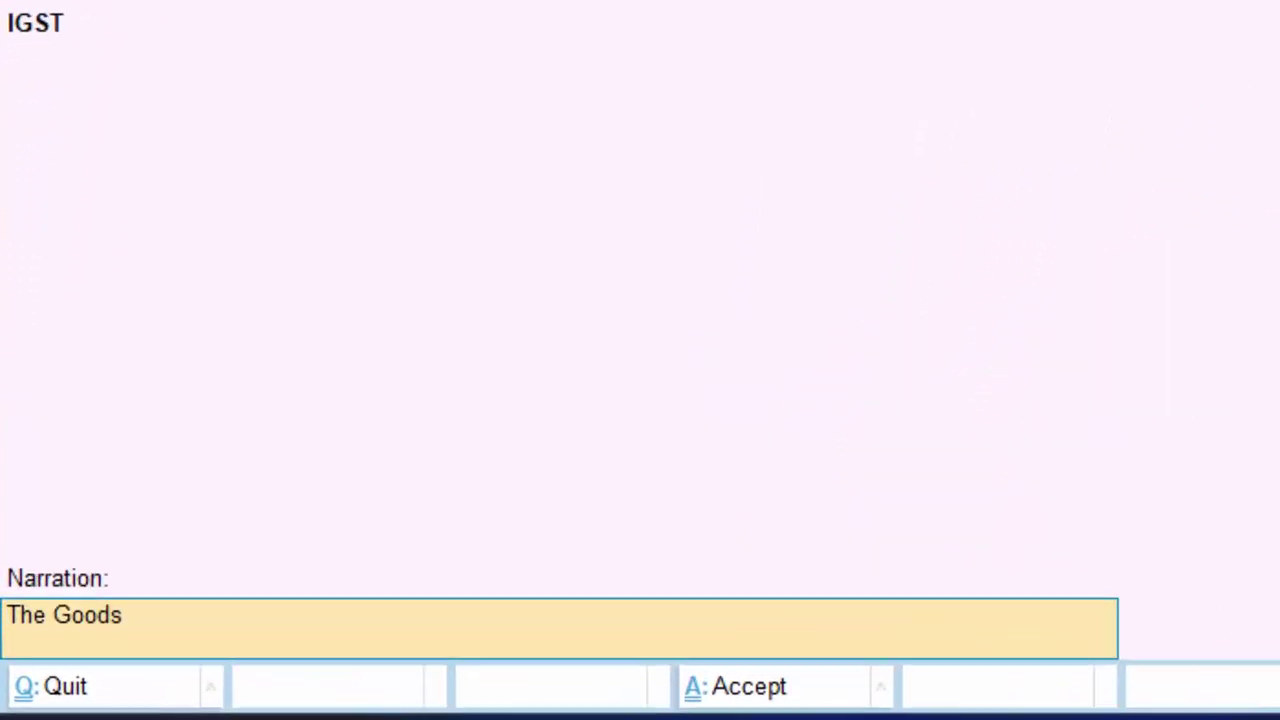
pyautogui.write(' have been purchase')
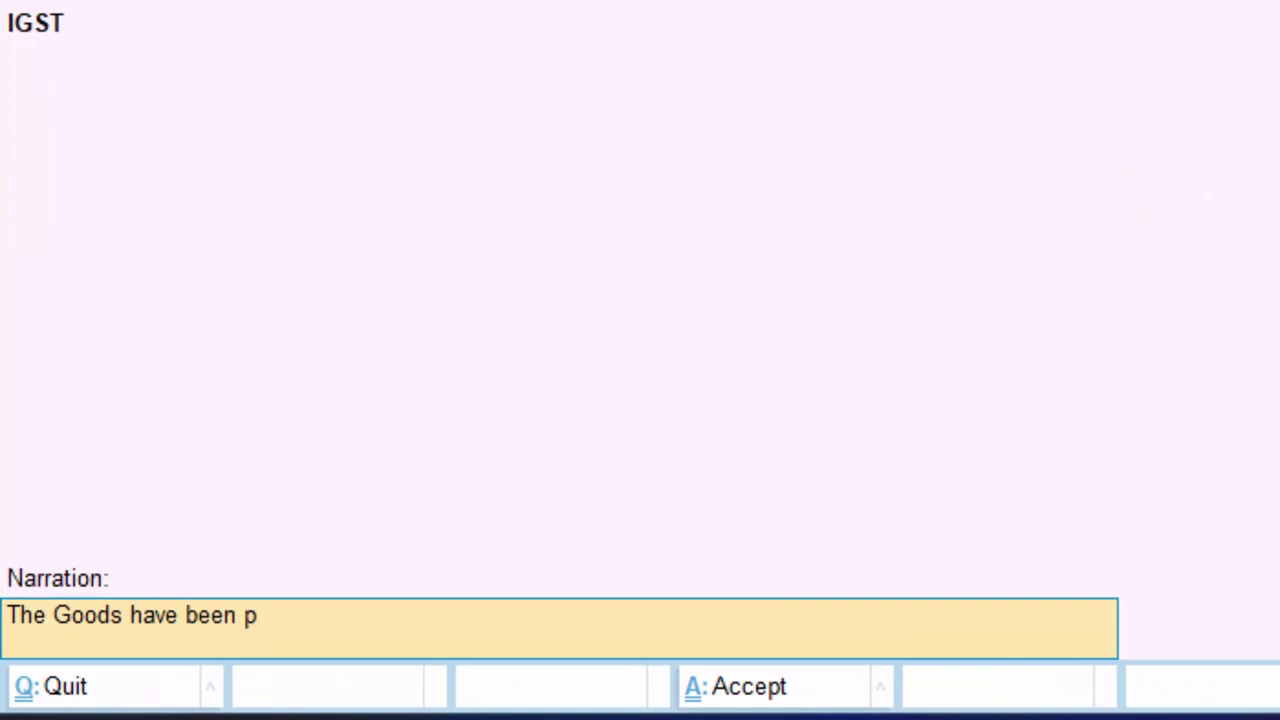
pyautogui.write('d')
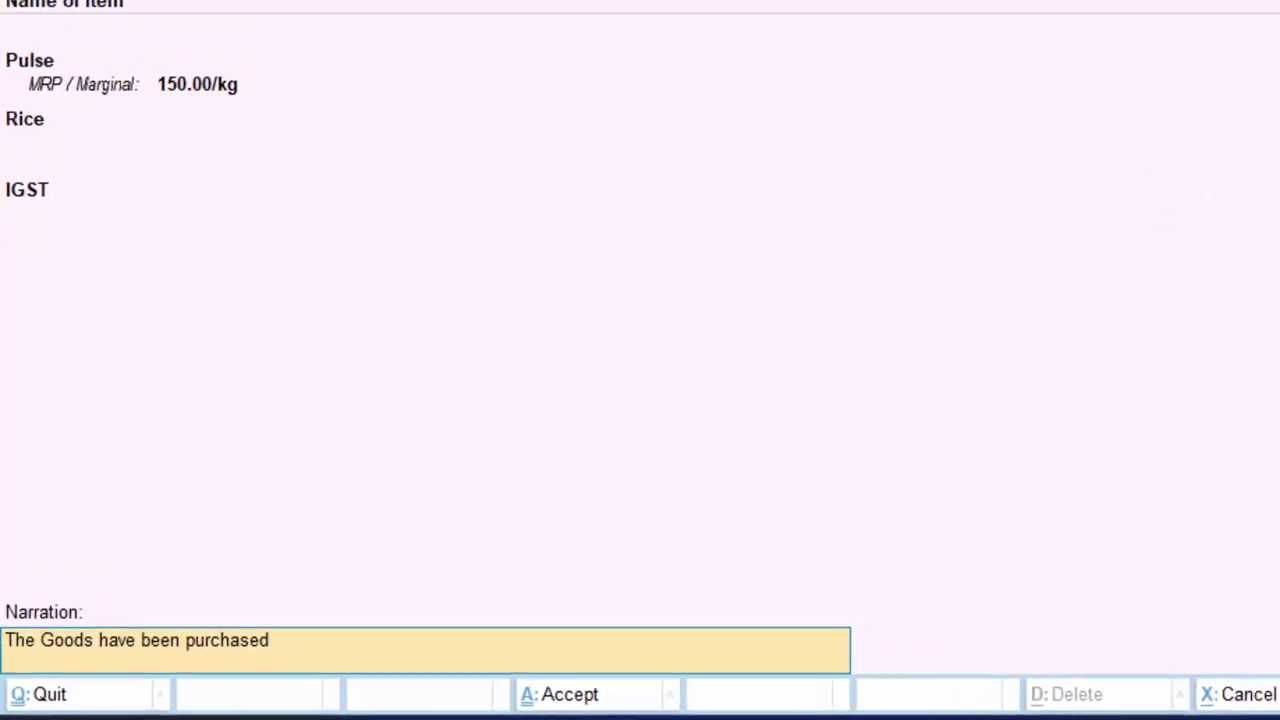
pyautogui.press('Return')
pyautogui.press('Return')
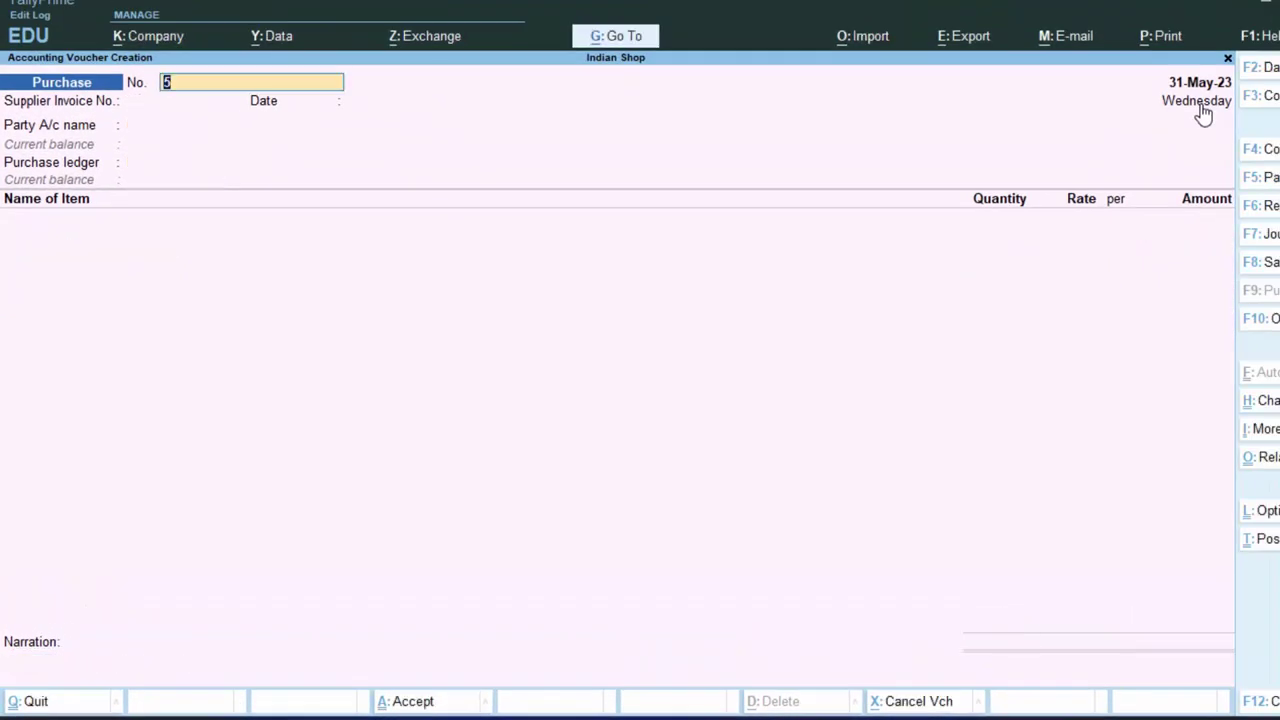
# Leave voucher creation and open the Rakesh Whole Saler purchase voucher from the Day Book
pyautogui.press('Escape')
pyautogui.press('Return')
pyautogui.press('d')
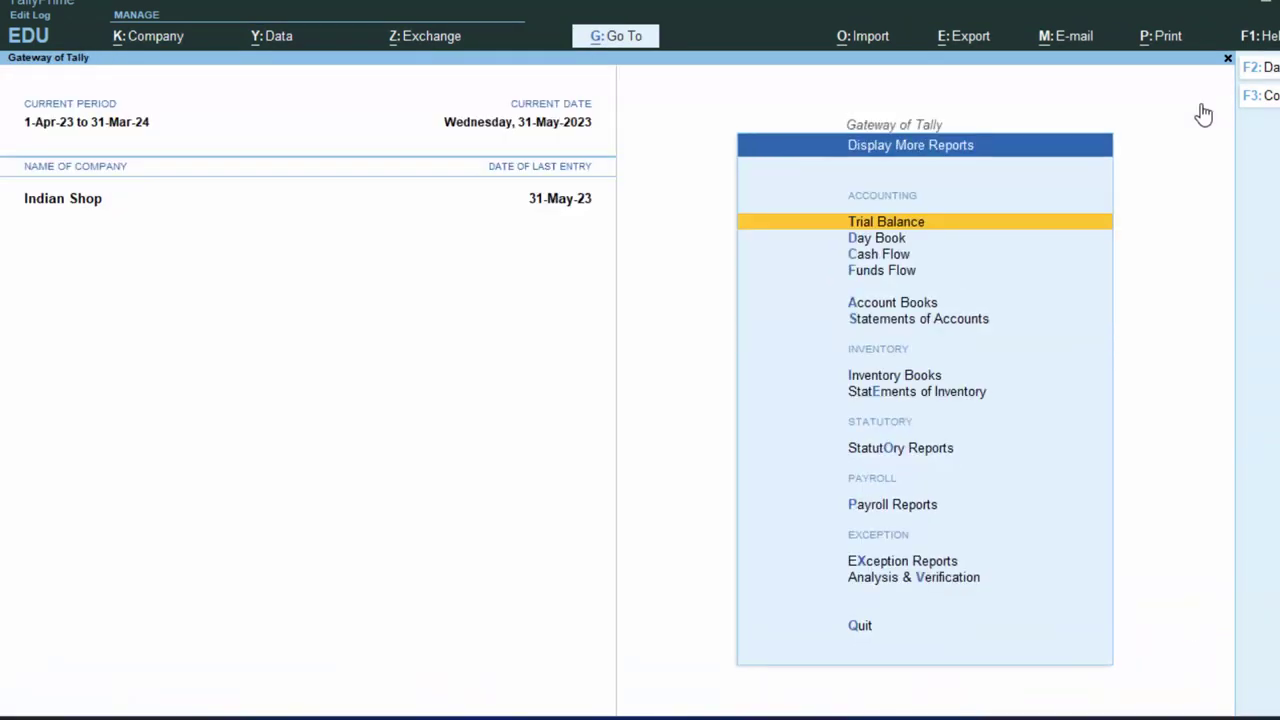
pyautogui.press('y')
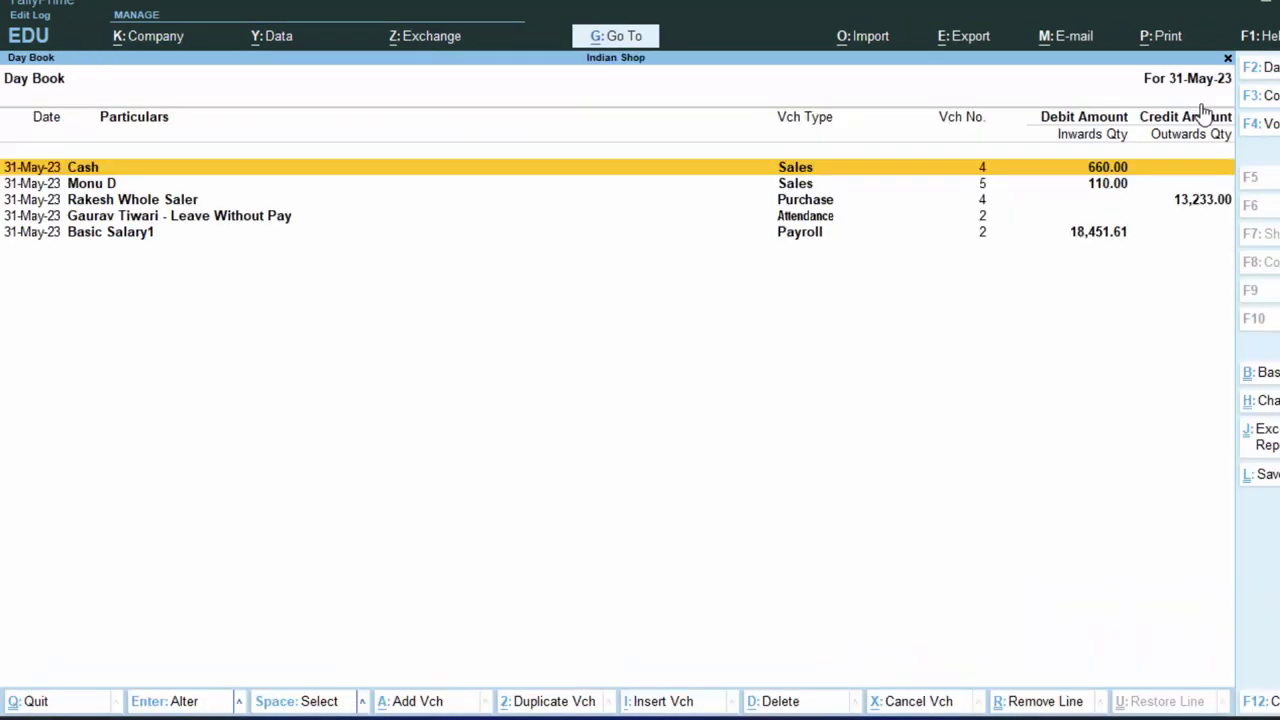
pyautogui.press('Down')
pyautogui.press('Down')
pyautogui.press('Down')
pyautogui.press('Up')
pyautogui.press('Return')
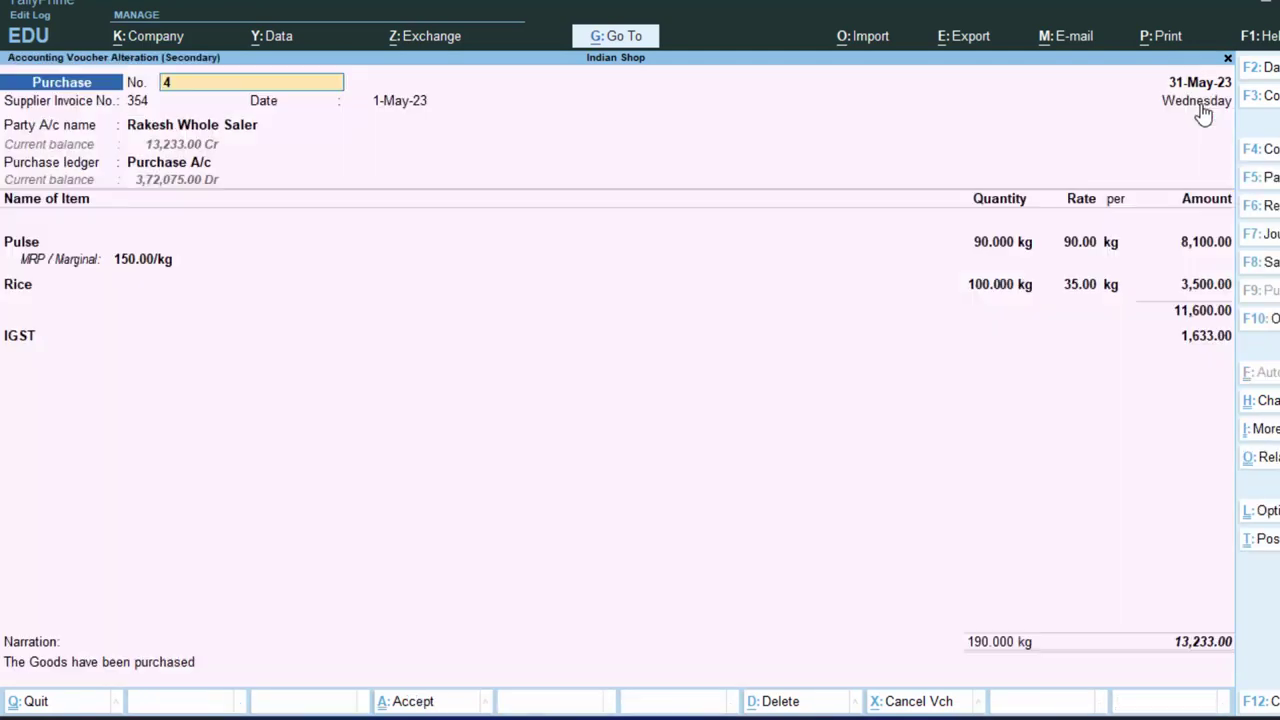
# Preview the printed purchase invoice and zoom in to examine its items and integrated tax breakdown
pyautogui.hotkey('alt', 'p')
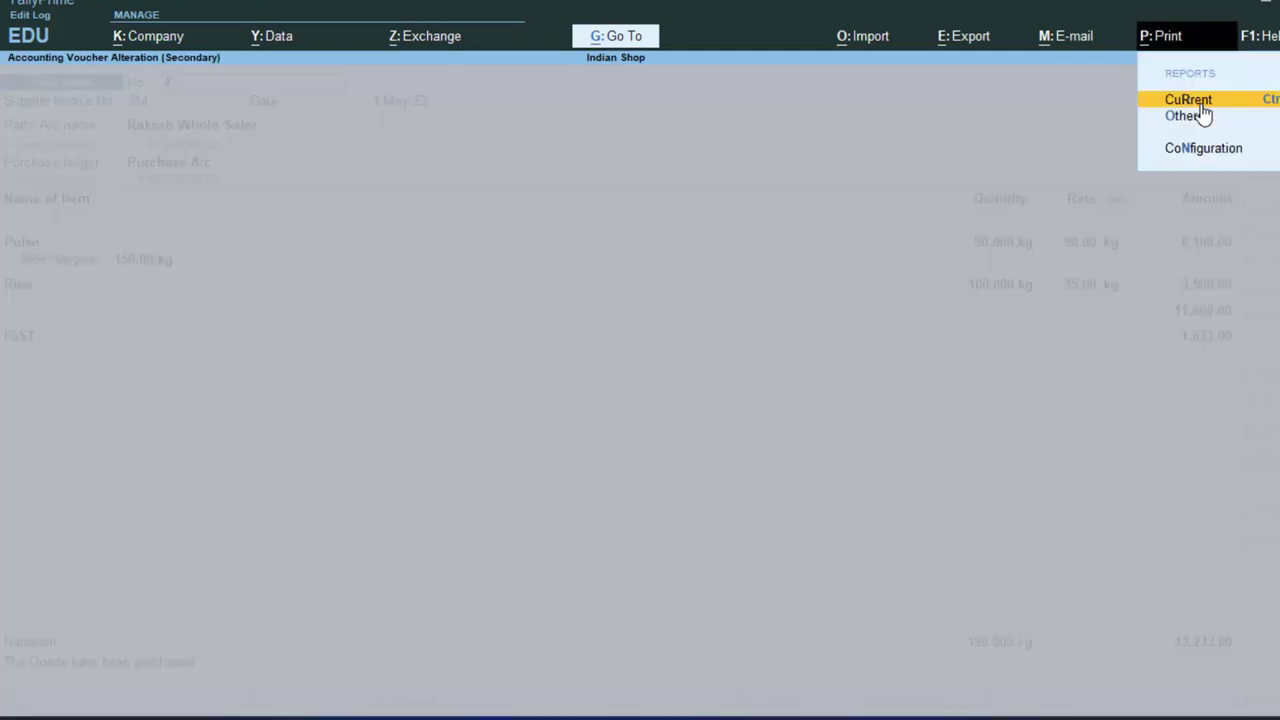
pyautogui.press('Return')
pyautogui.press('i')
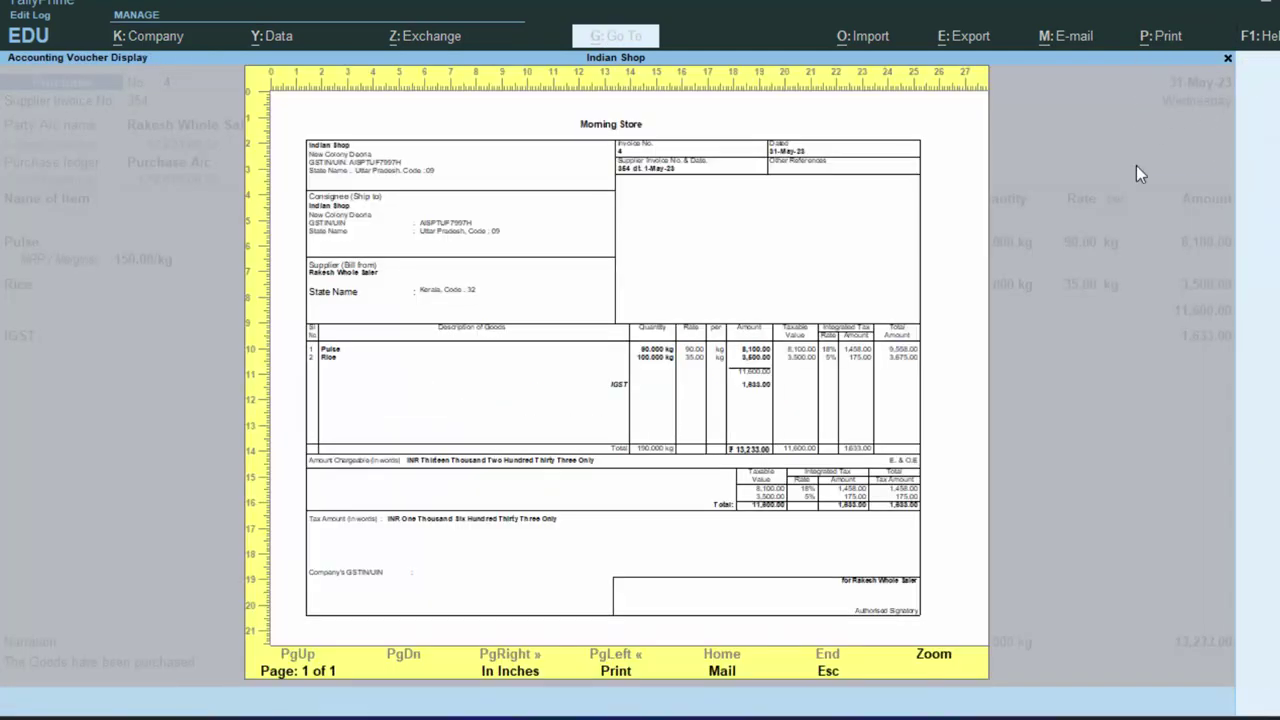
pyautogui.click(935, 654)
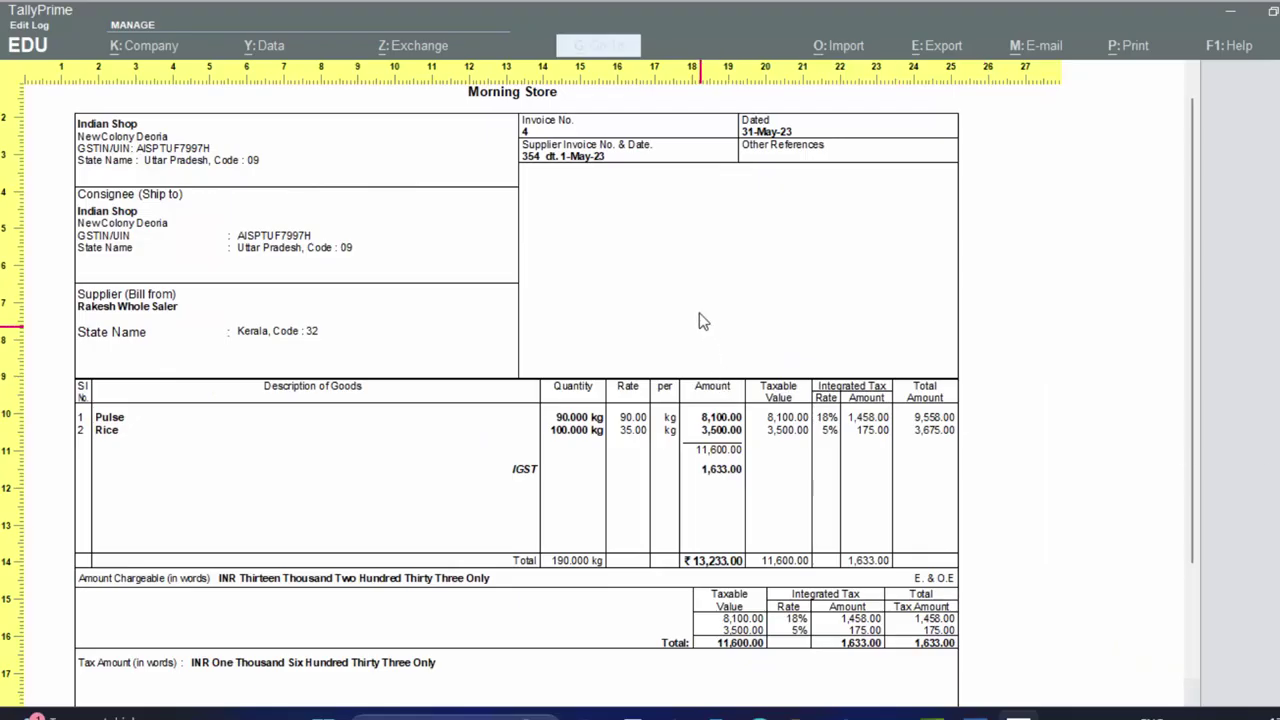
# Close the invoice preview, print dialog and purchase voucher, and return to the Gateway of Tally
pyautogui.hotkey('alt', 'z')
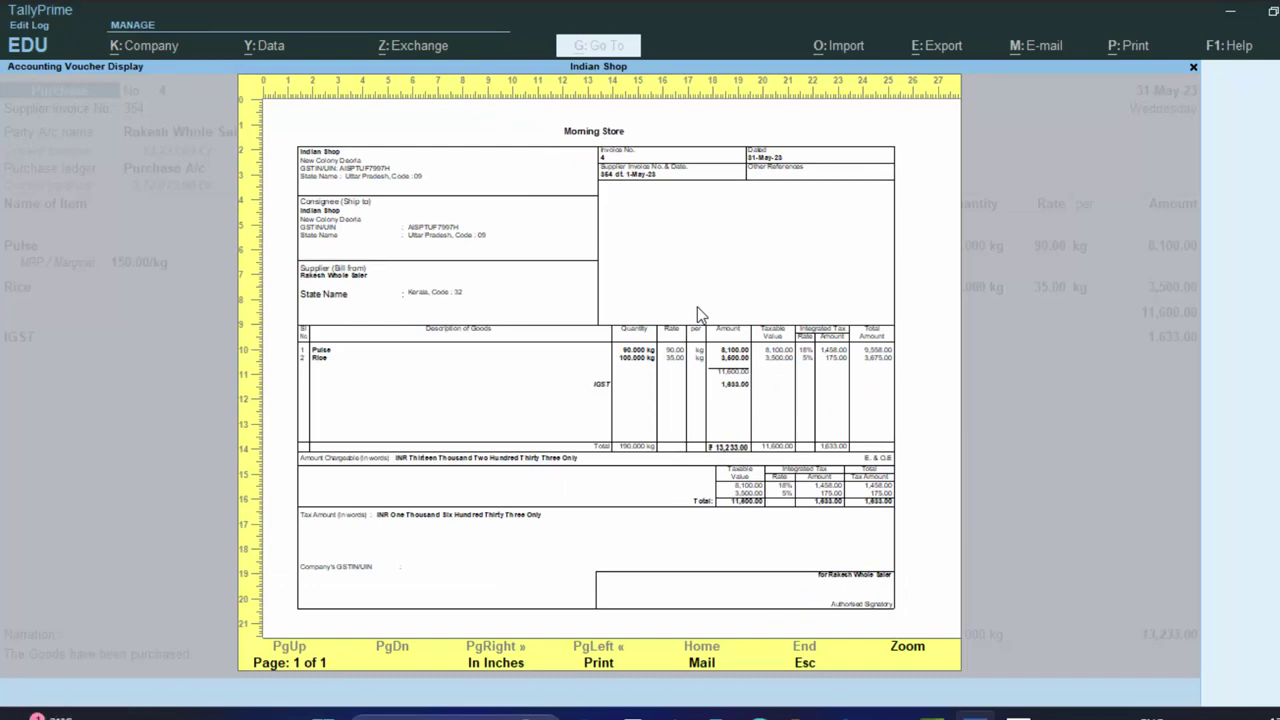
pyautogui.press('Escape')
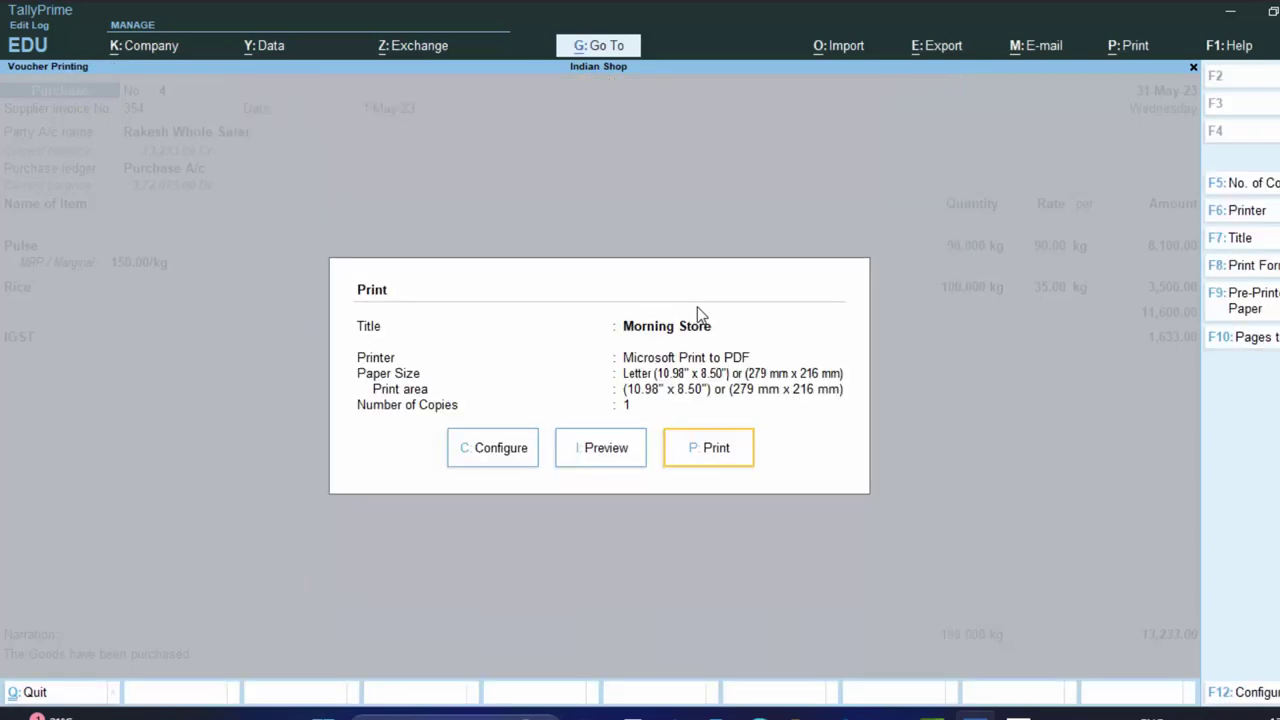
pyautogui.press('Escape')
pyautogui.press('Escape')
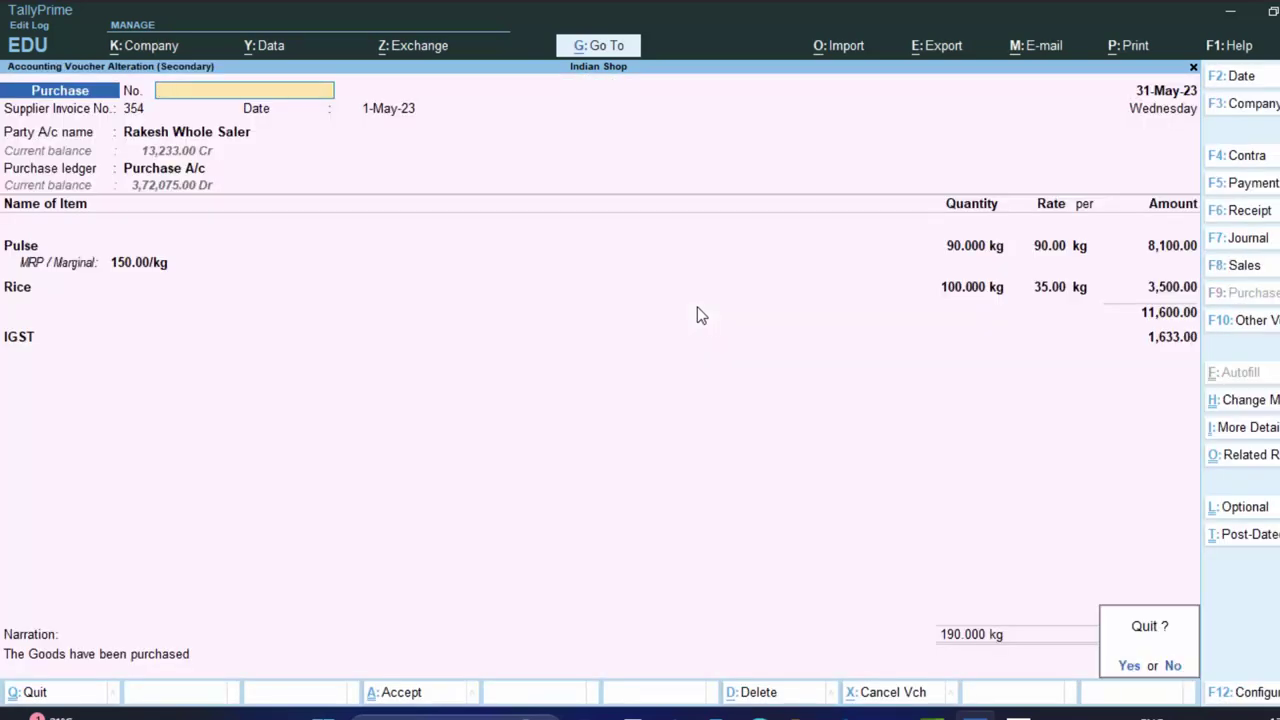
pyautogui.press('Return')
pyautogui.press('Escape')
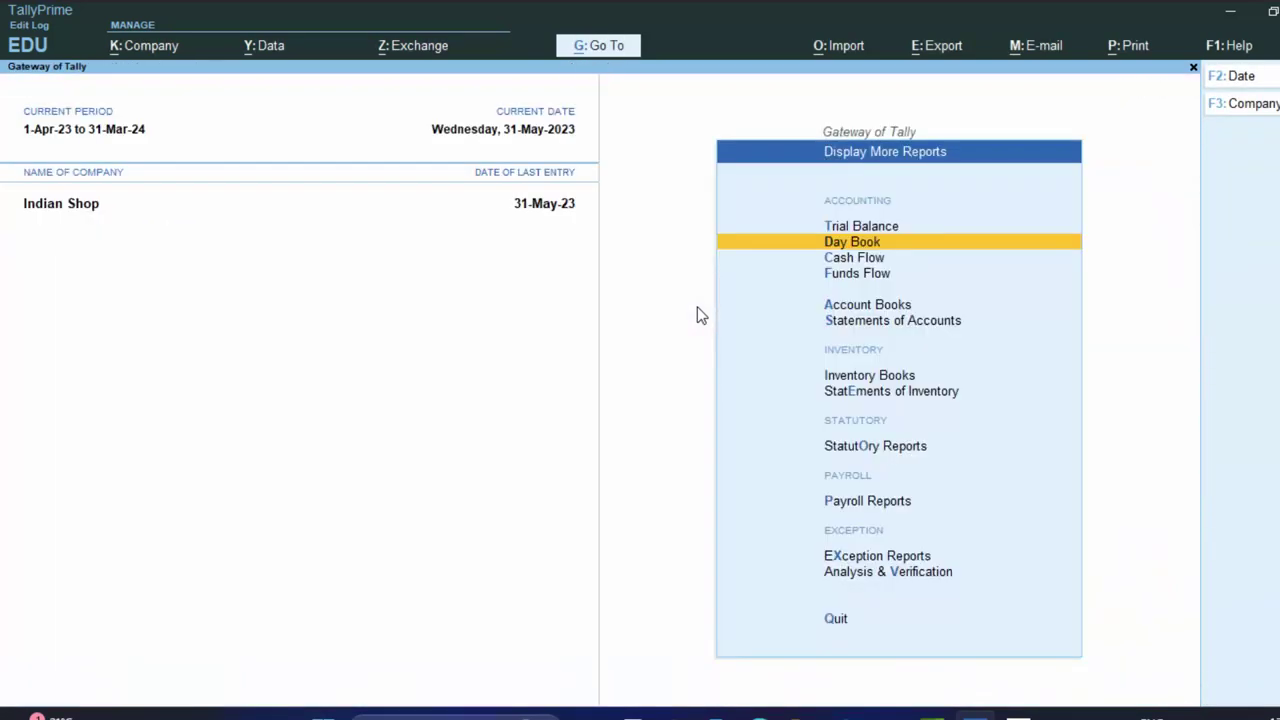
pyautogui.press('Escape')
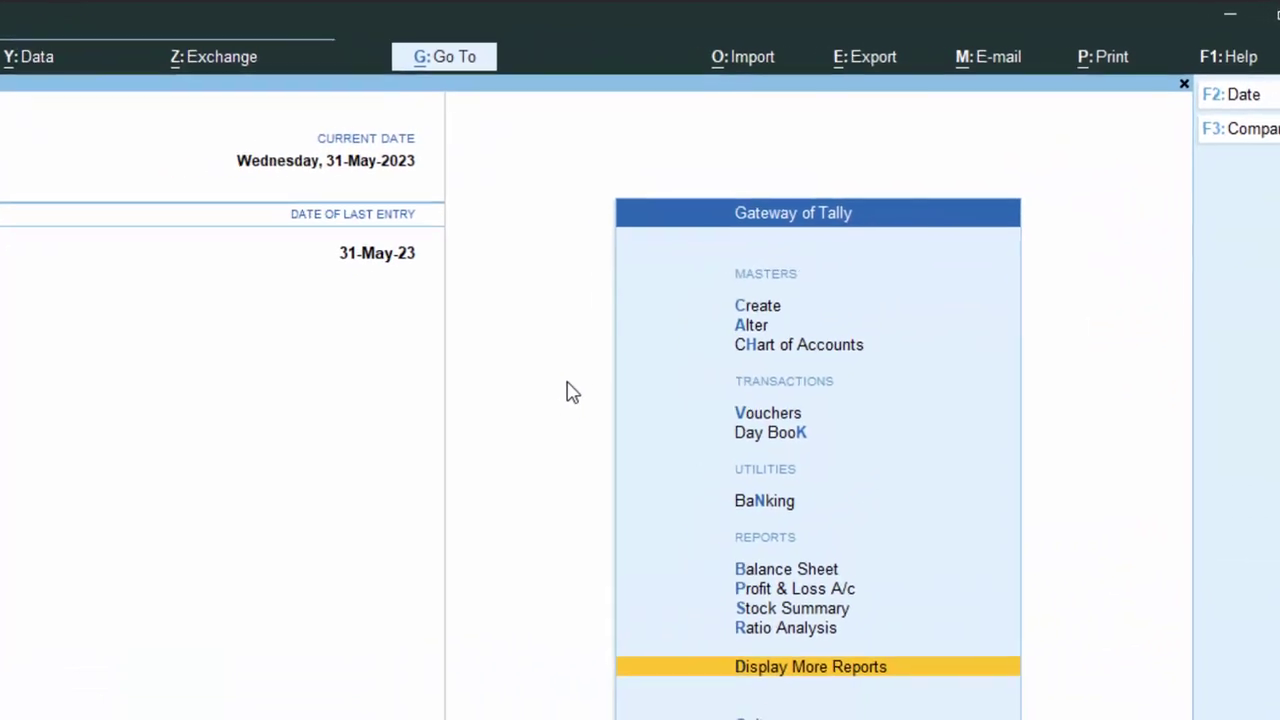
# Start a new purchase voucher with supplier invoice number 444 dated 31-May-23
pyautogui.press('v')
pyautogui.press('Return')
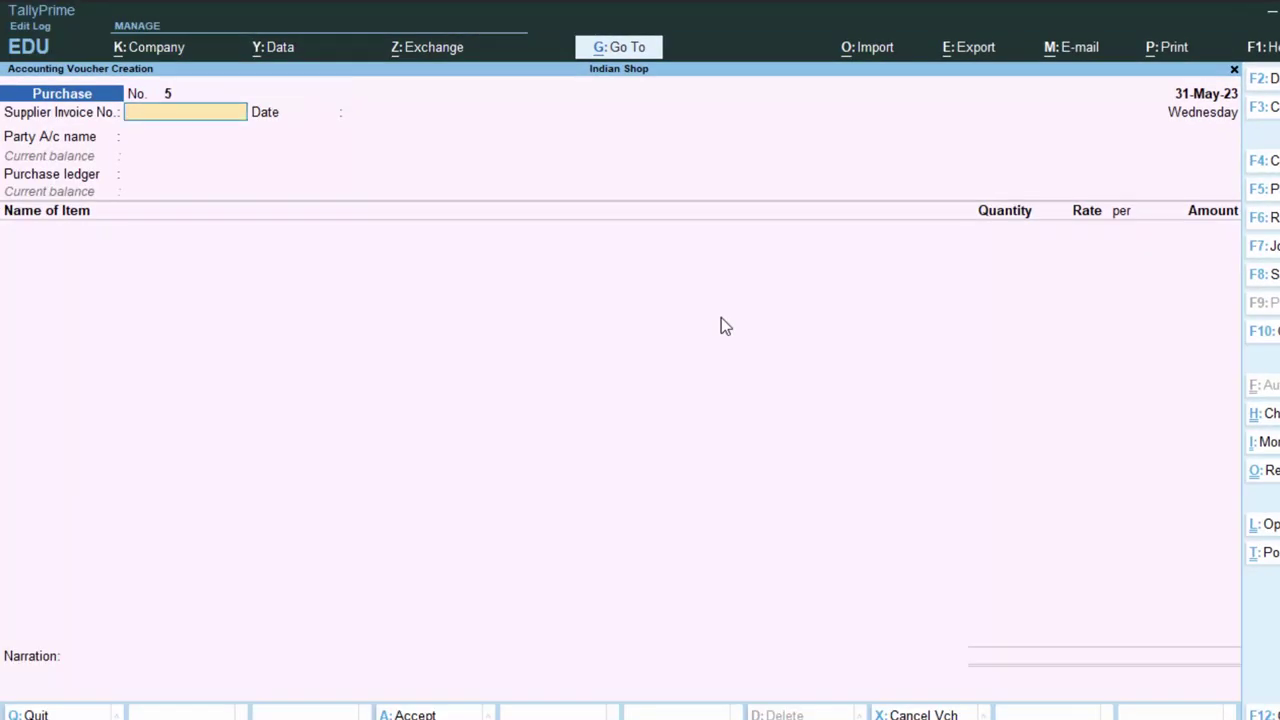
pyautogui.write('444')
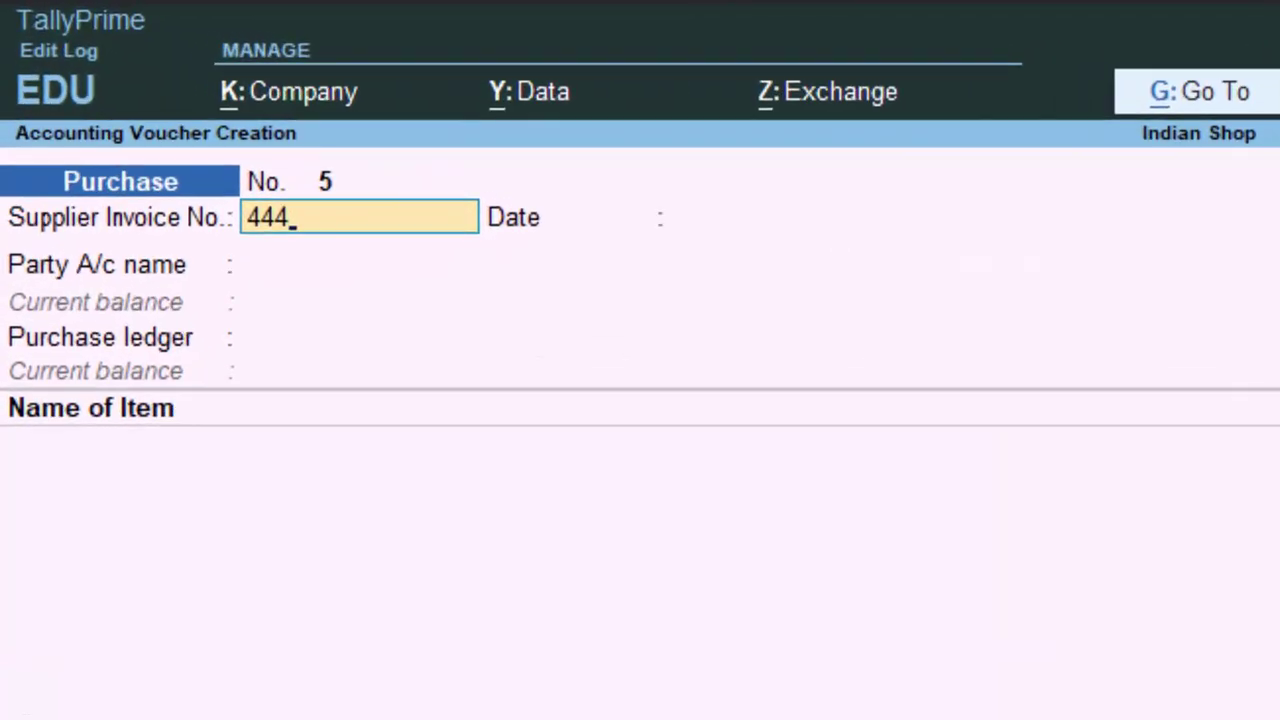
pyautogui.press('Return')
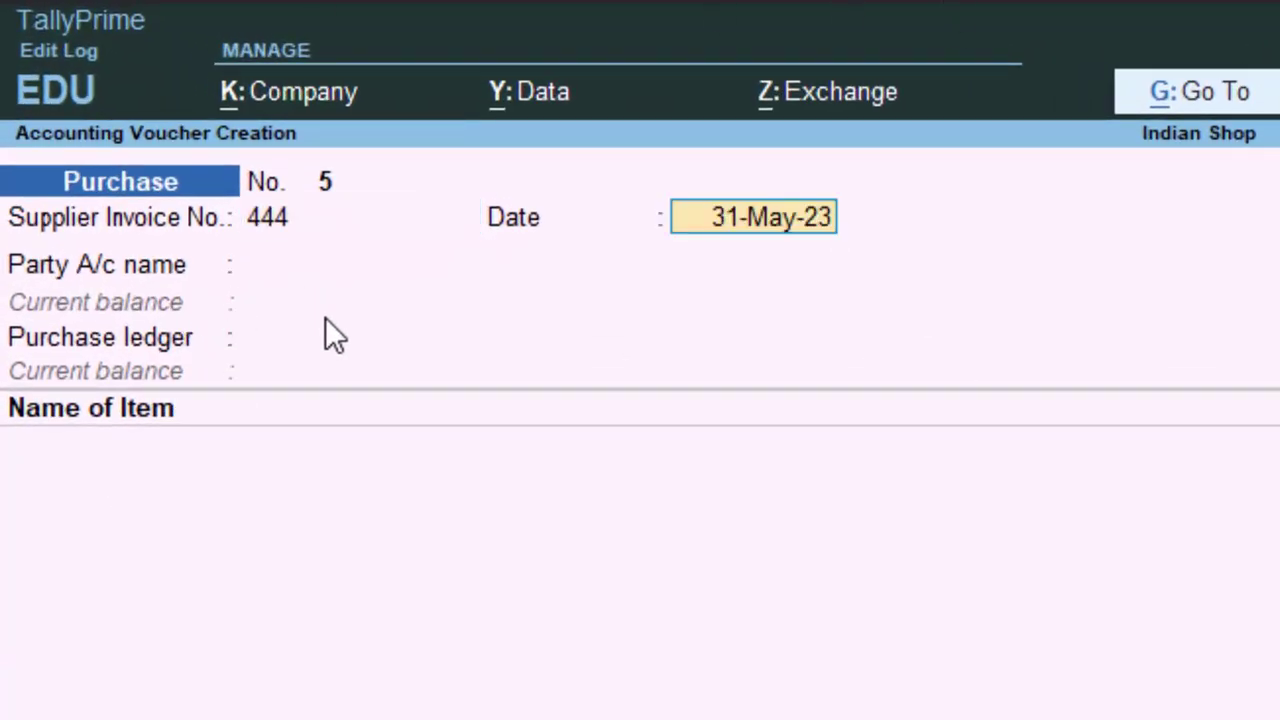
pyautogui.press('Return')
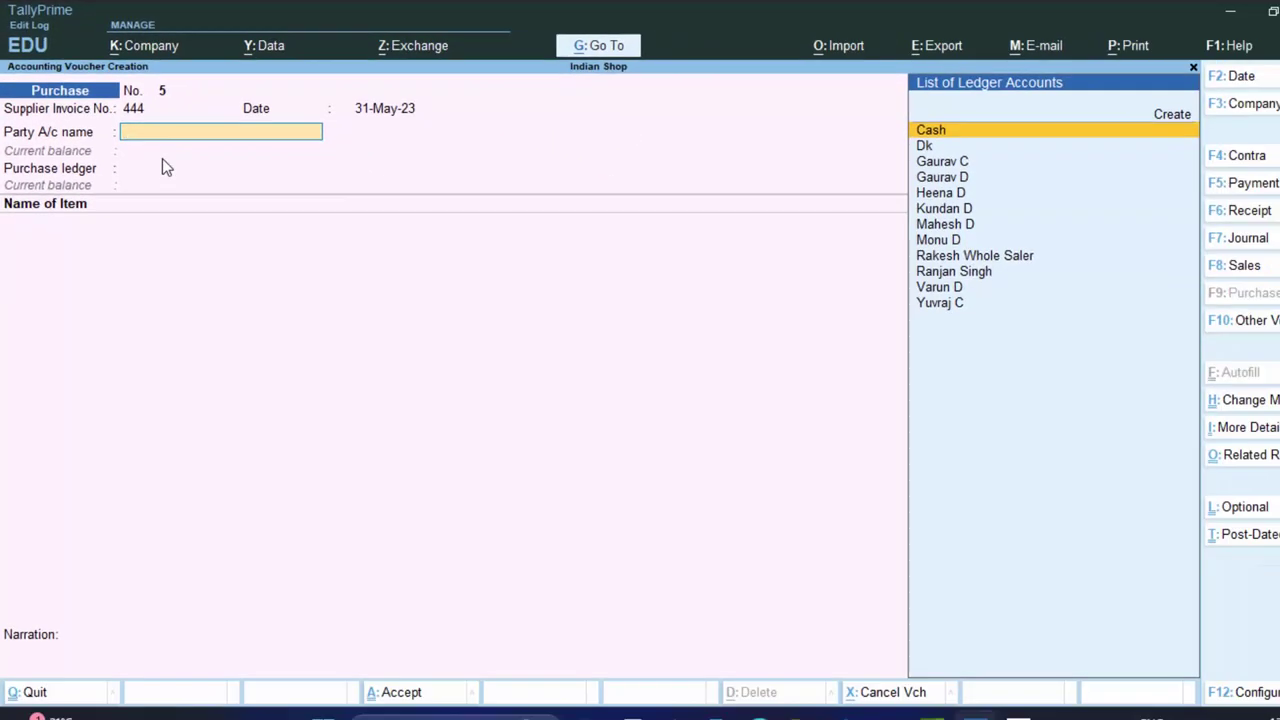
# Create a new party ledger from the voucher, enter the supplier's name, and place it under Sundry Creditors
pyautogui.hotkey('alt', 'c')
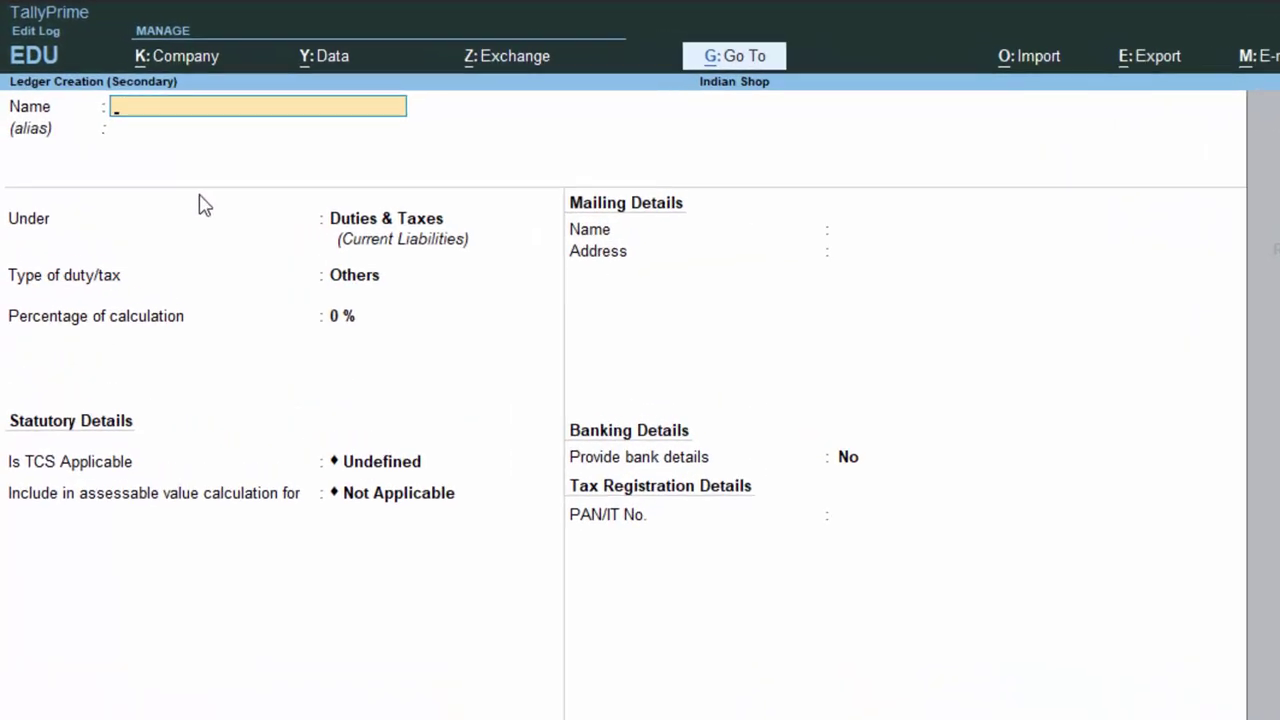
pyautogui.write('Monu C')
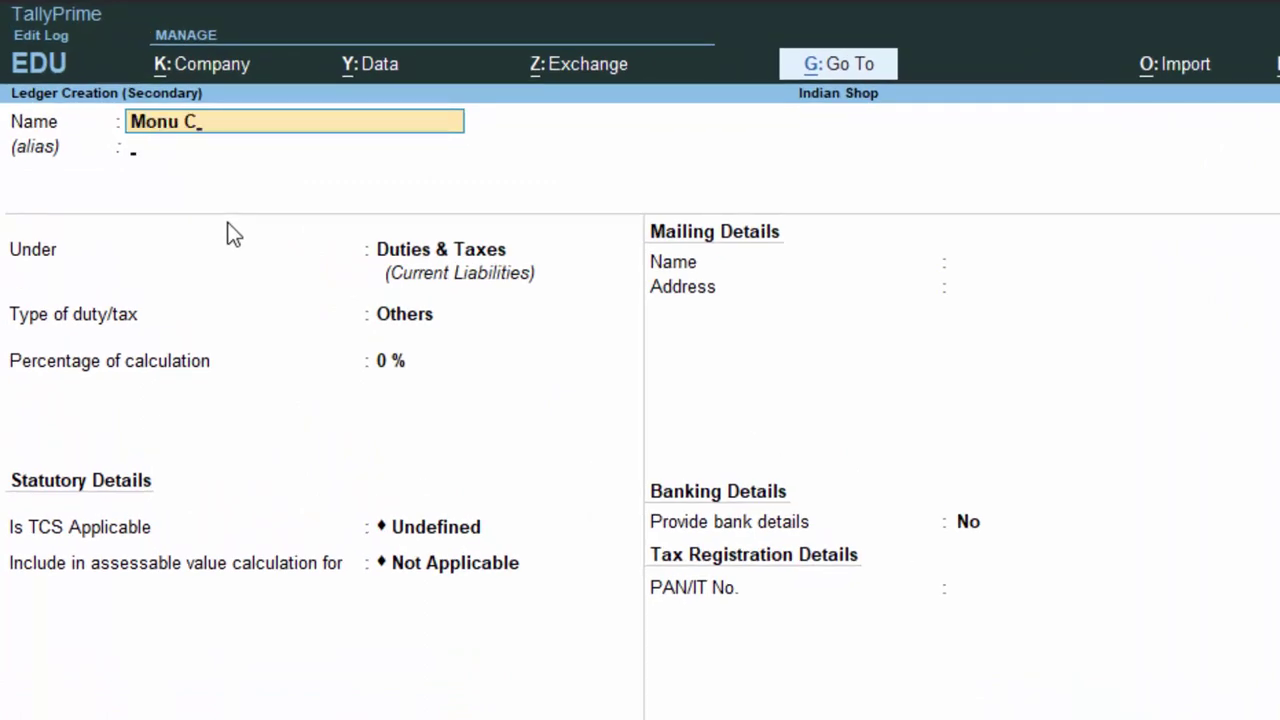
pyautogui.press('Return')
pyautogui.press('Return')
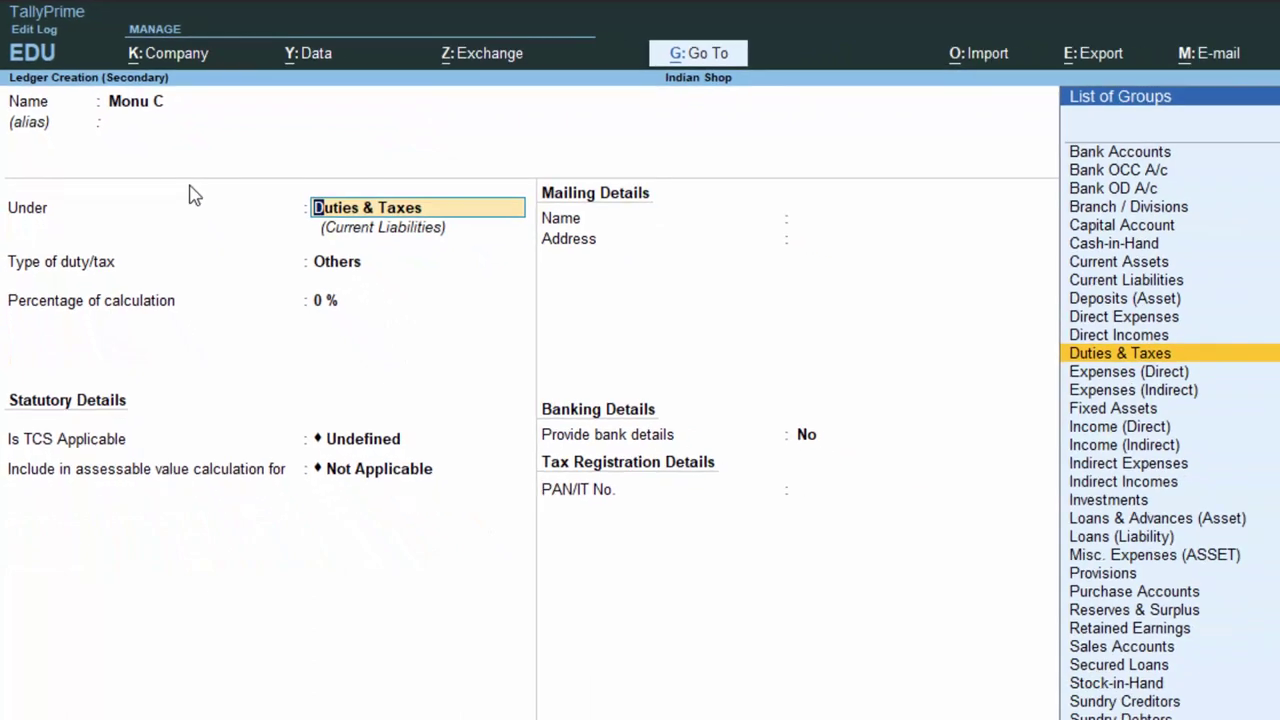
pyautogui.write('S')
pyautogui.press('Down')
pyautogui.press('Down')
pyautogui.press('Down')
pyautogui.press('Down')
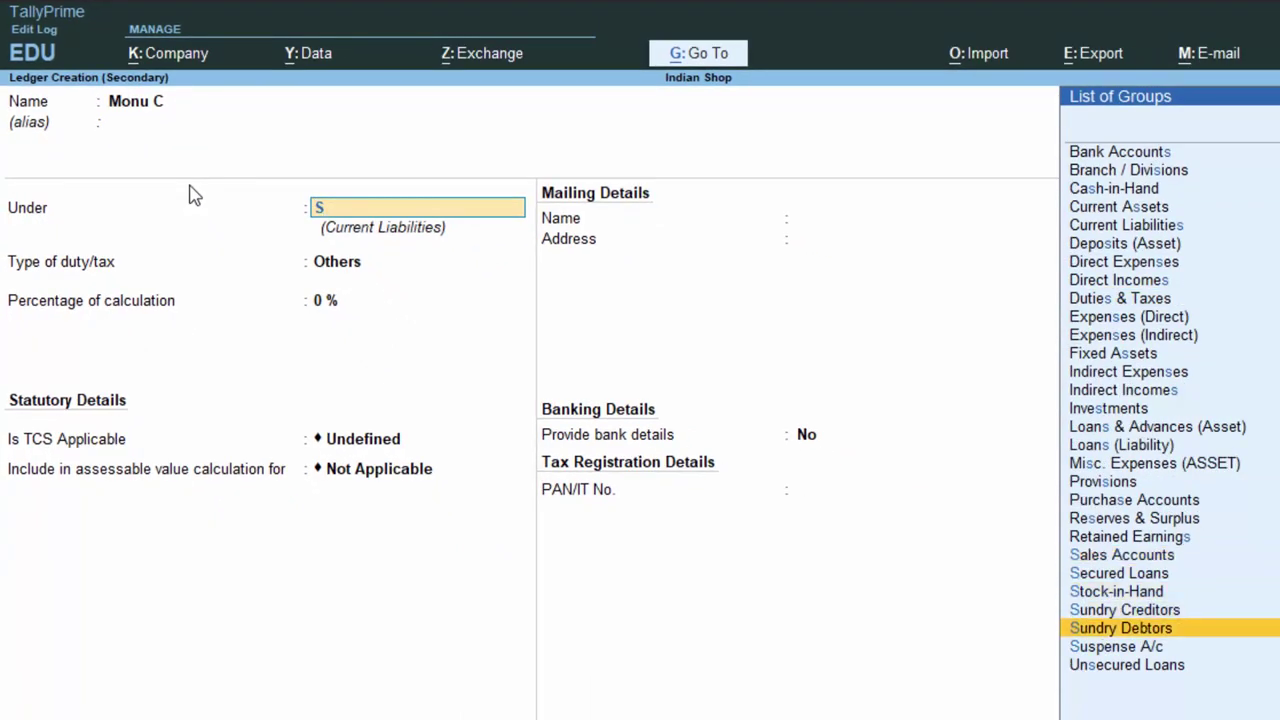
pyautogui.press('Up')
pyautogui.press('Return')
# Keep bill-by-bill balances at Yes and the credit days check at No, leaving the credit period and limit blank
pyautogui.press('Return')
pyautogui.press('Return')
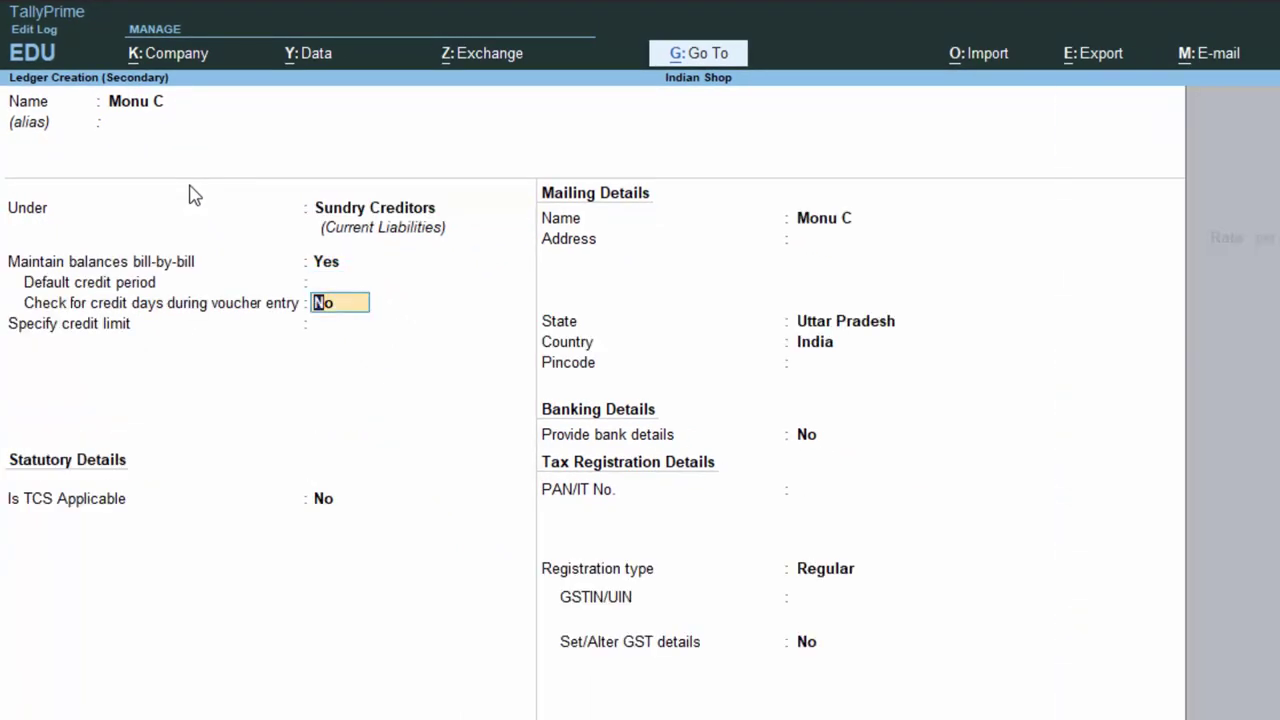
pyautogui.press('Return')
pyautogui.press('Return')
pyautogui.press('Return')
pyautogui.press('Return')
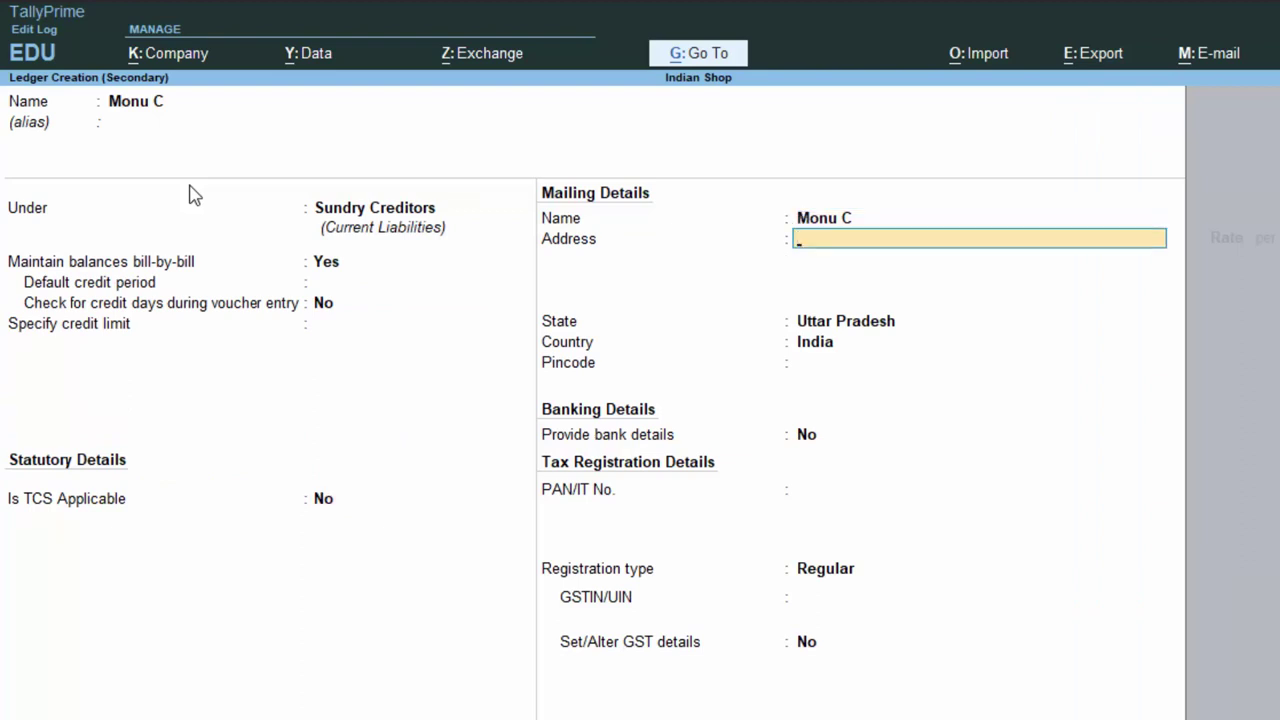
# Keep Uttar Pradesh, India, no bank details and Regular registration for the supplier, leave PAN and GSTIN blank, and save the ledger
pyautogui.press('Return')
pyautogui.press('Return')
pyautogui.press('Return')
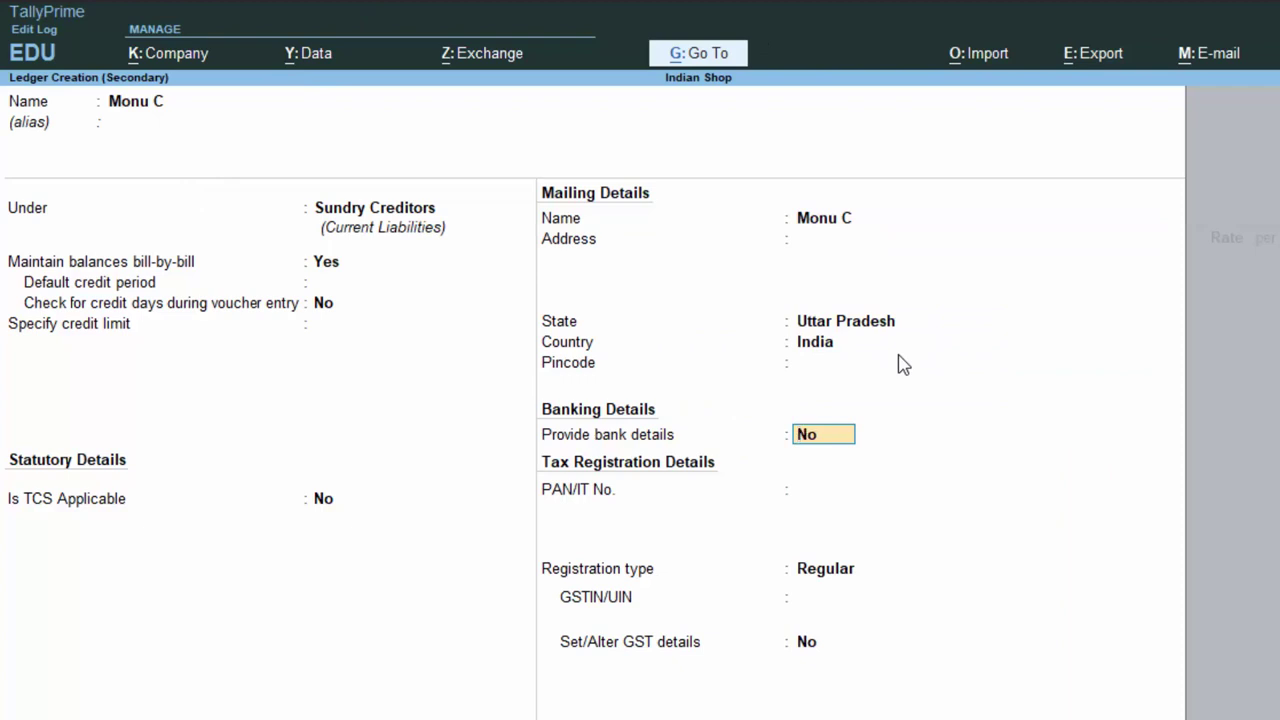
pyautogui.press('Return')
pyautogui.press('Return')
pyautogui.press('Return')
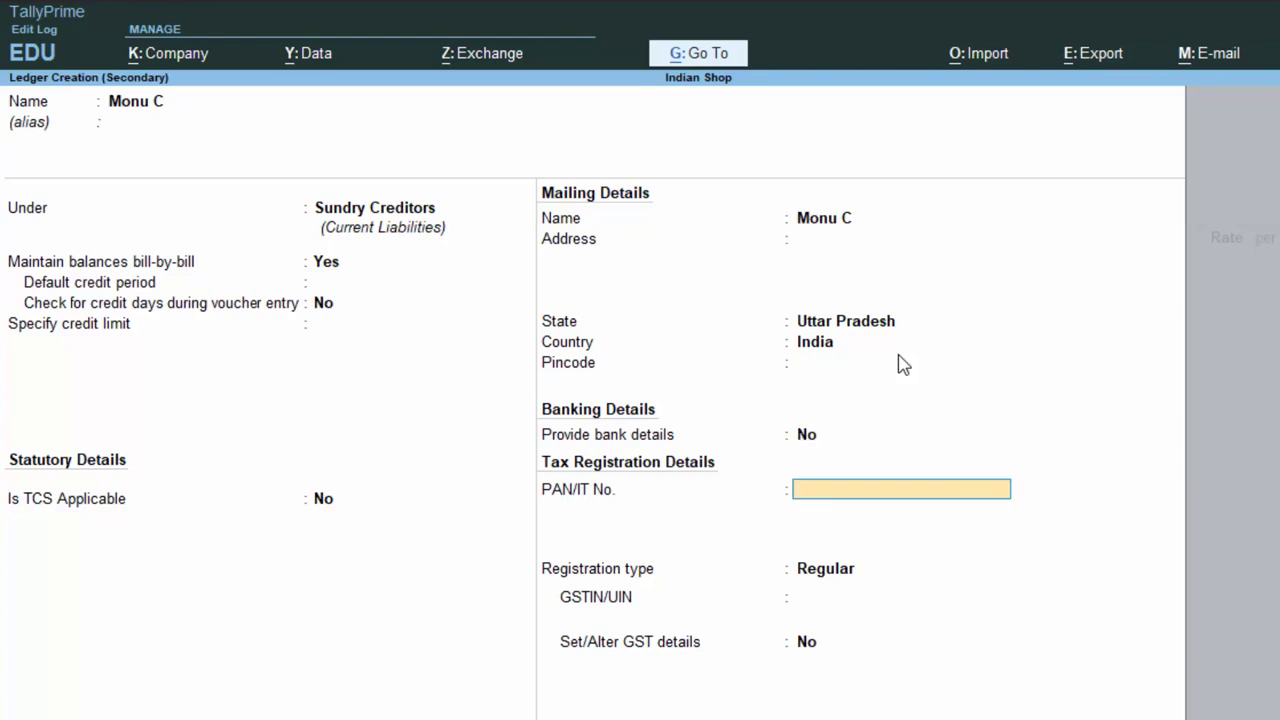
pyautogui.press('Return')
pyautogui.press('Return')
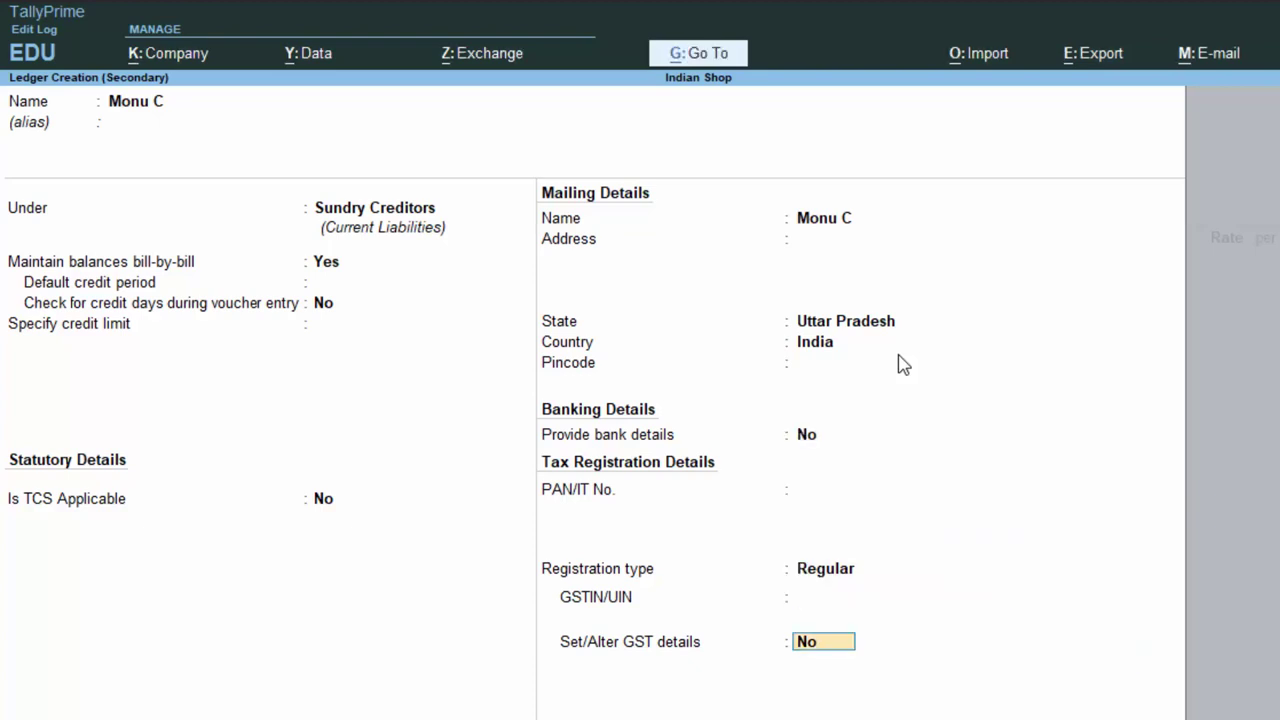
pyautogui.press('Return')
pyautogui.press('Return')
# Use the new supplier as the voucher's party account and leave all receipt details blank
pyautogui.press('Return')
pyautogui.press('Return')
pyautogui.press('Return')
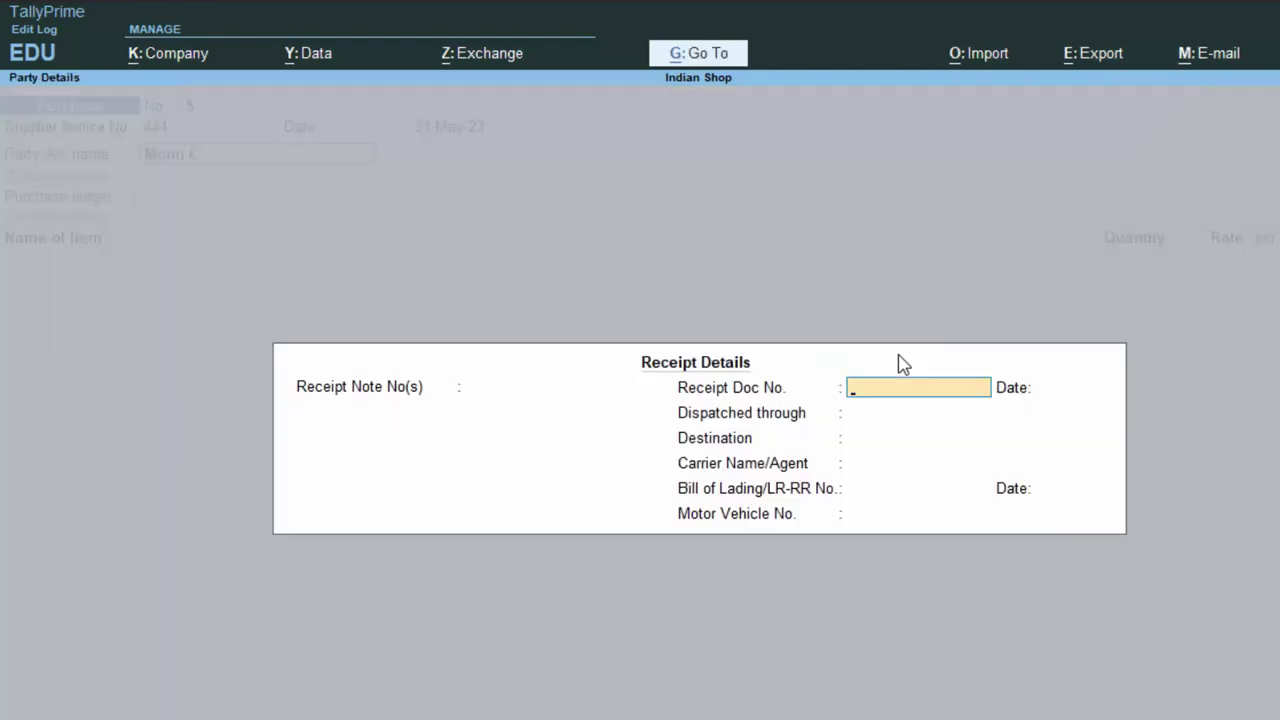
pyautogui.press('Return')
pyautogui.press('Return')
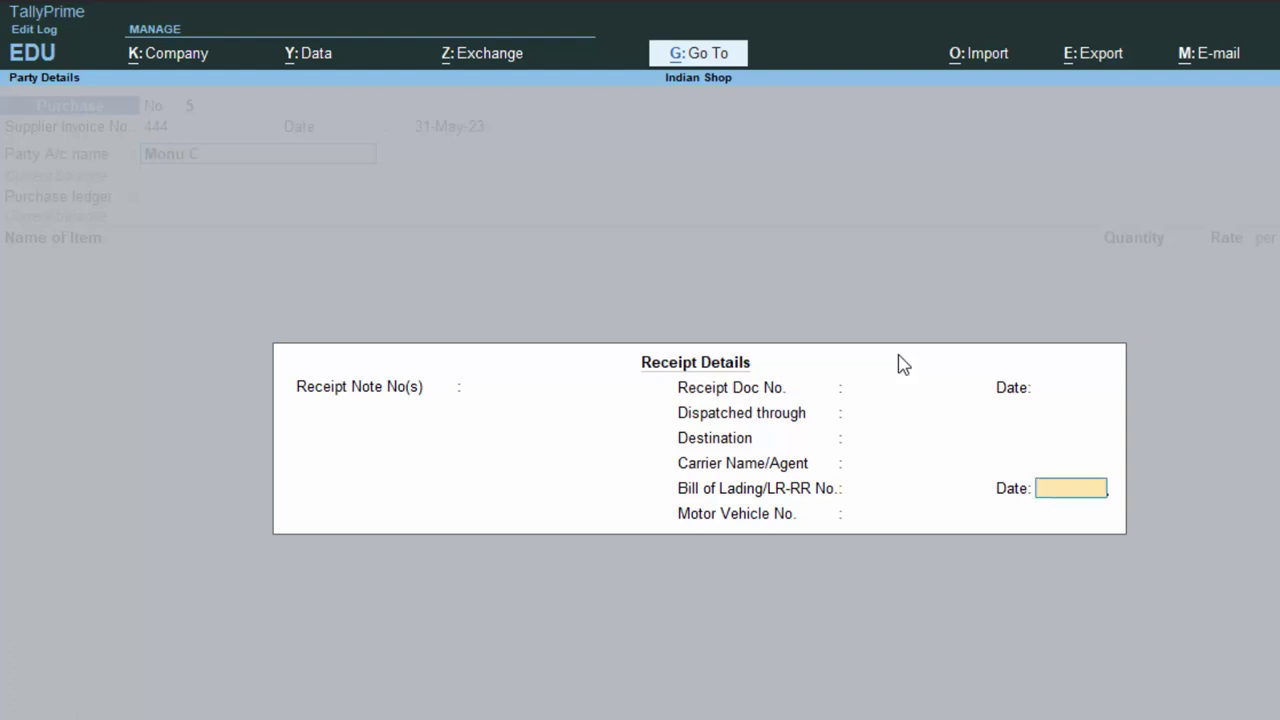
pyautogui.press('Return')
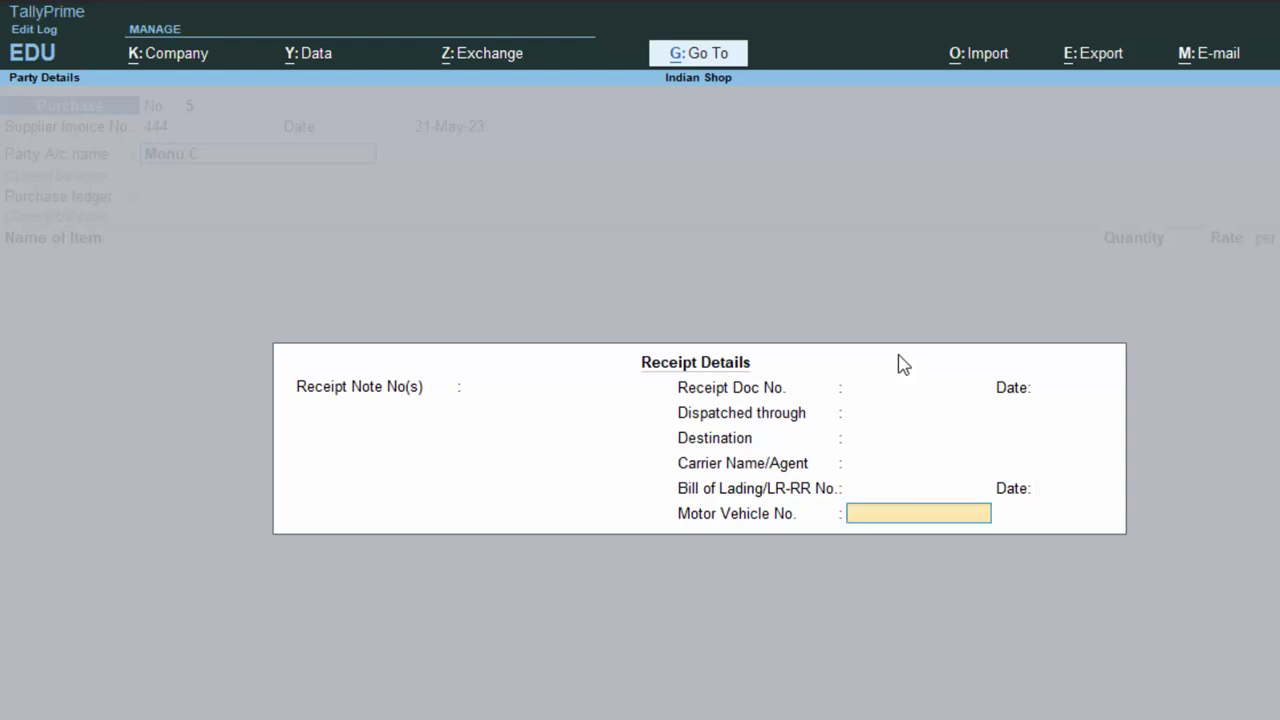
pyautogui.press('Return')
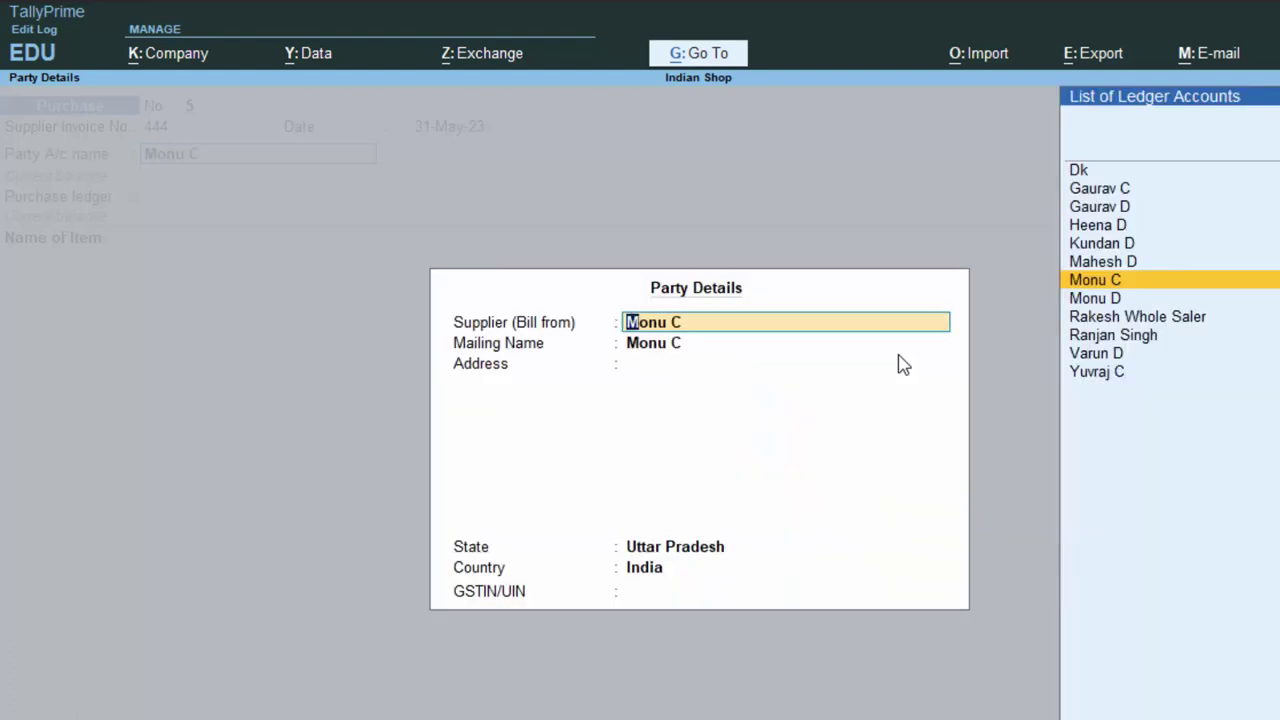
# Accept the supplier's party details with Uttar Pradesh and India, and enter the supplier's GSTIN/UIN
pyautogui.press('Return')
pyautogui.press('Return')
pyautogui.press('Return')
pyautogui.press('Return')
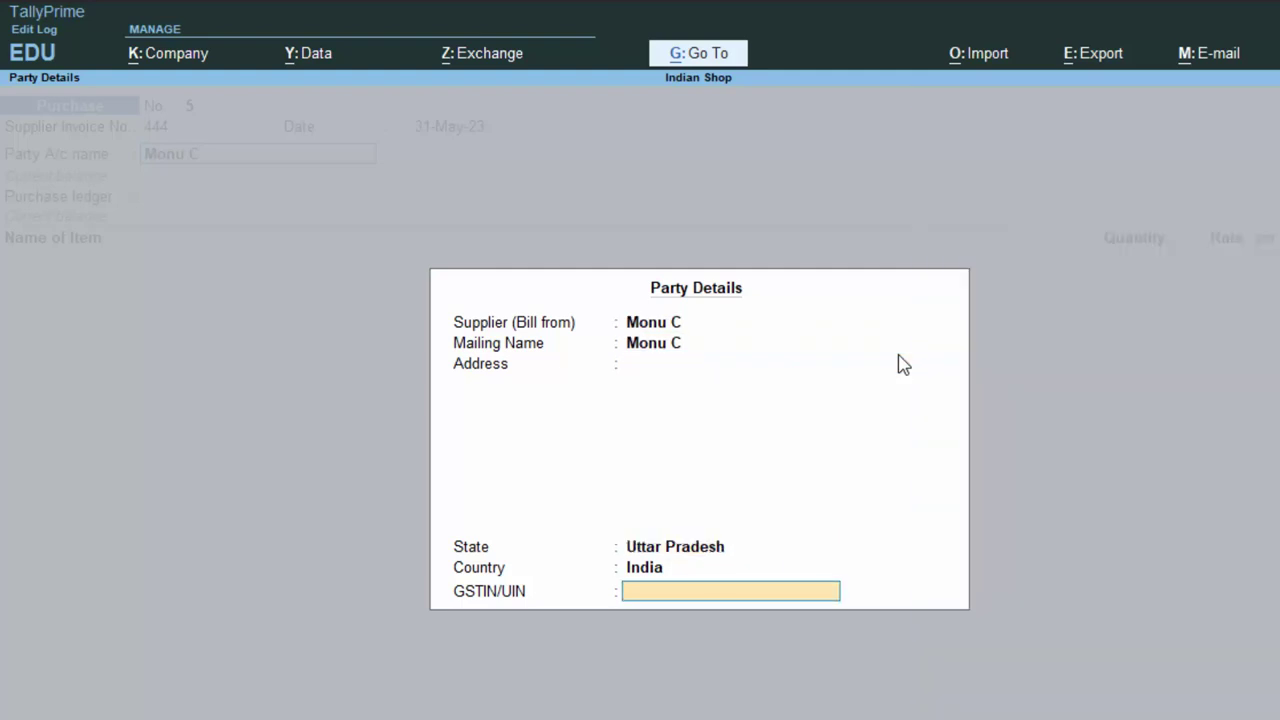
pyautogui.write('SP%^&GH')
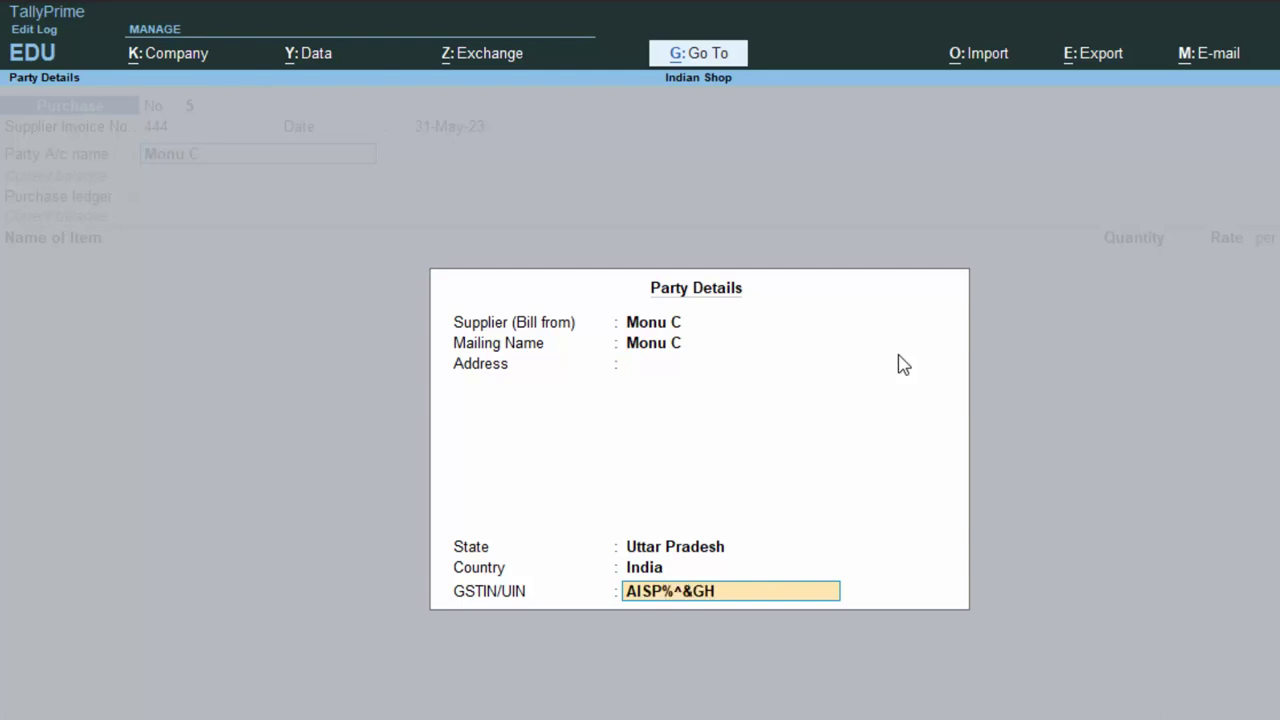
pyautogui.press('Return')
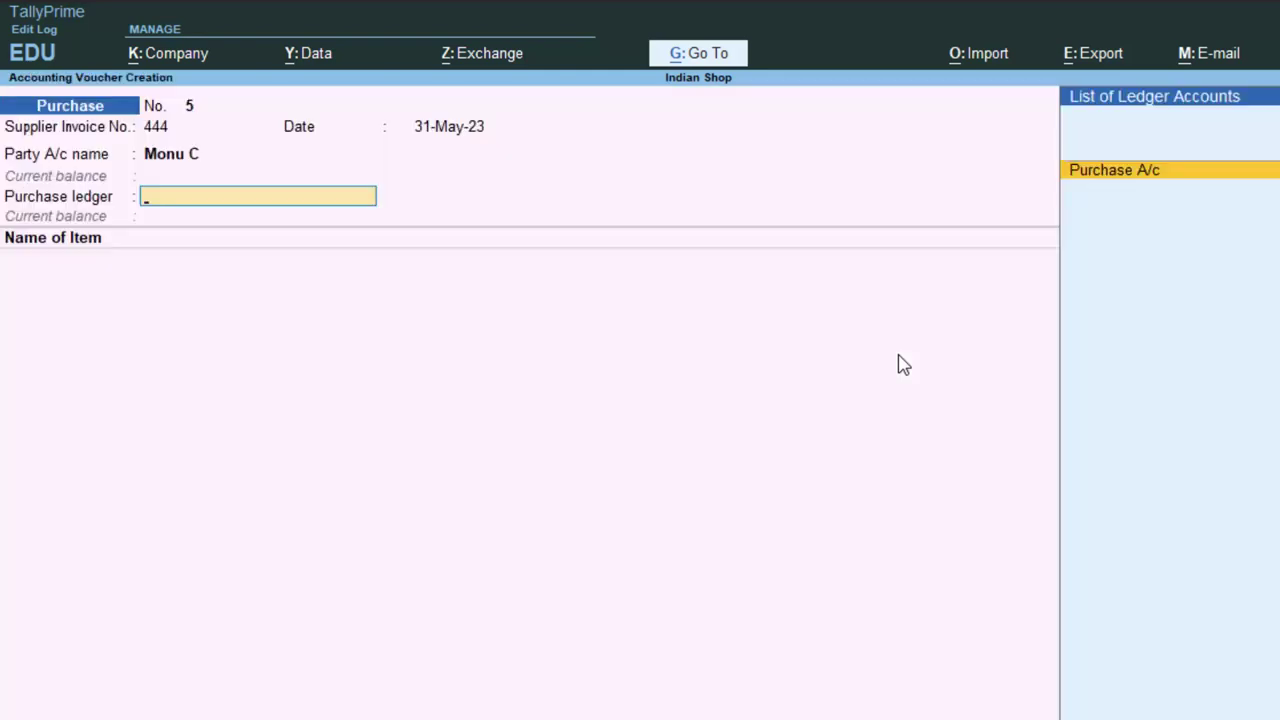
# Choose Purchase A/c as the purchase ledger and add the item Rice with 50 kg at 35.00 per kg
pyautogui.press('Return')
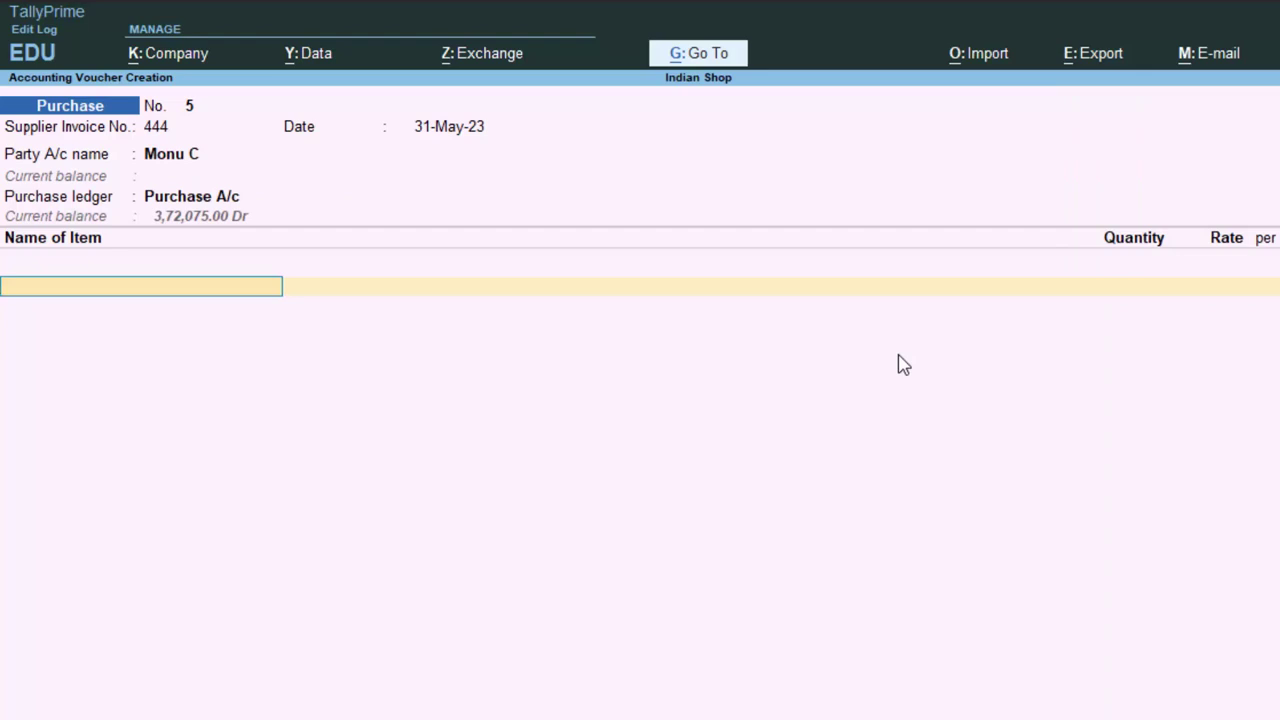
pyautogui.write('R')
pyautogui.press('Return')
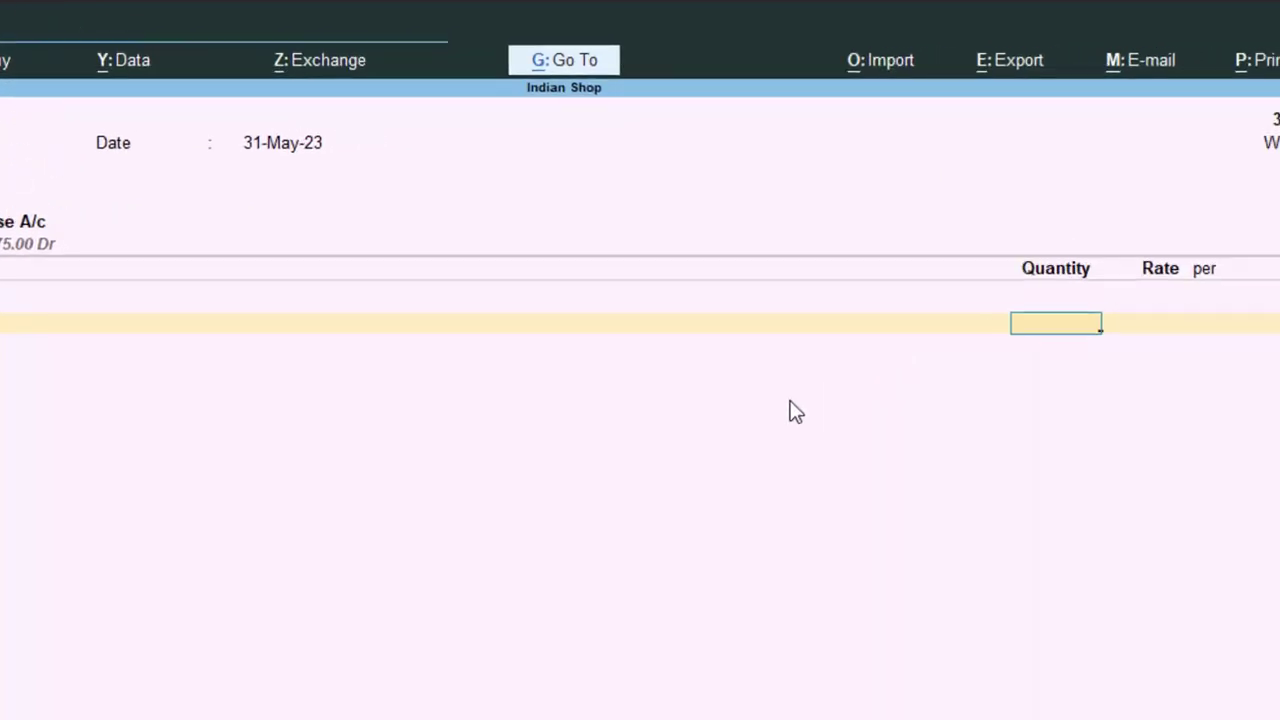
pyautogui.write('50')
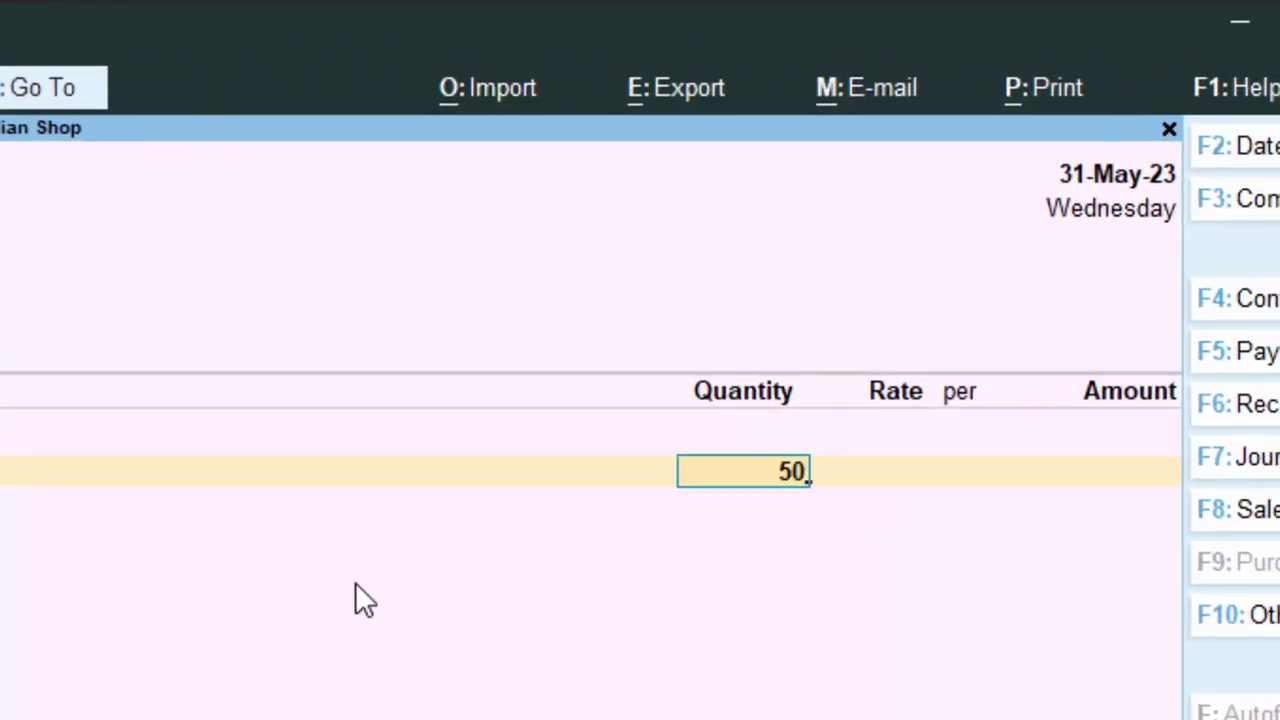
pyautogui.press('Return')
pyautogui.press('Return')
pyautogui.press('Return')
pyautogui.press('Return')
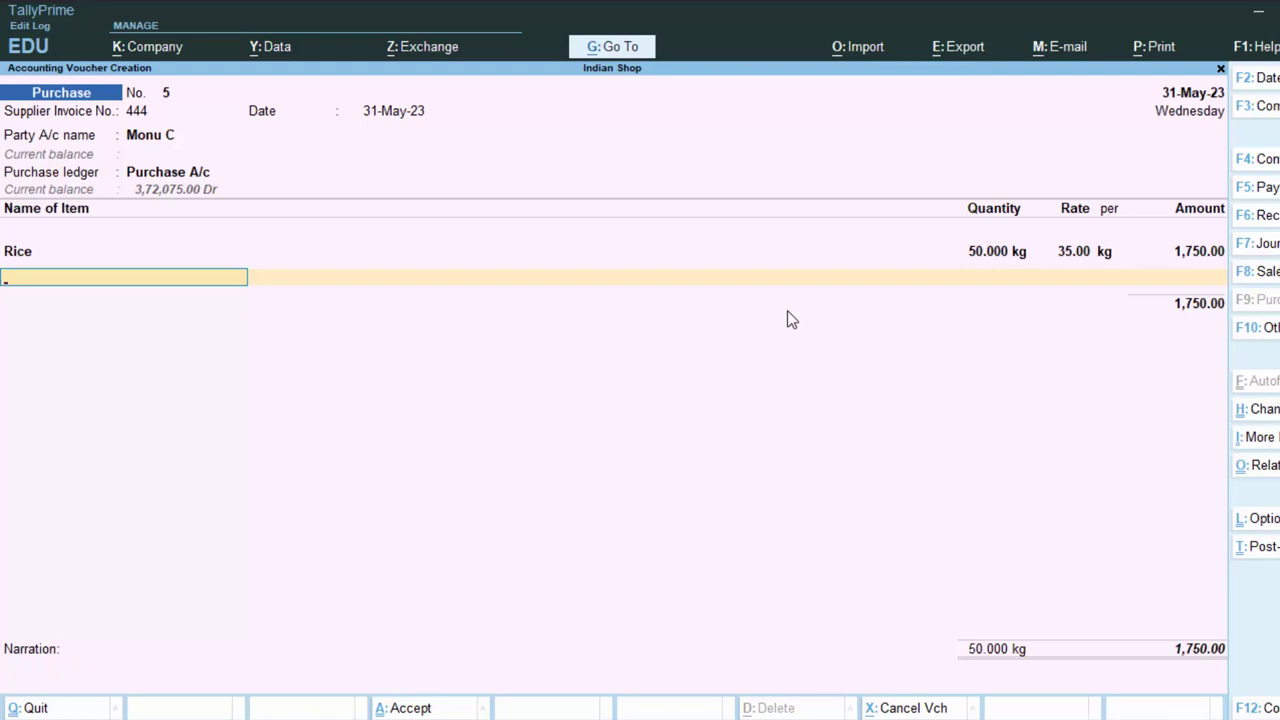
# Add the item Pulse with 60 kg at 90.00 per kg, keeping the MRP/Marginal rate of 150.00/kg
pyautogui.write('p')
pyautogui.press('Return')
pyautogui.press('Return')
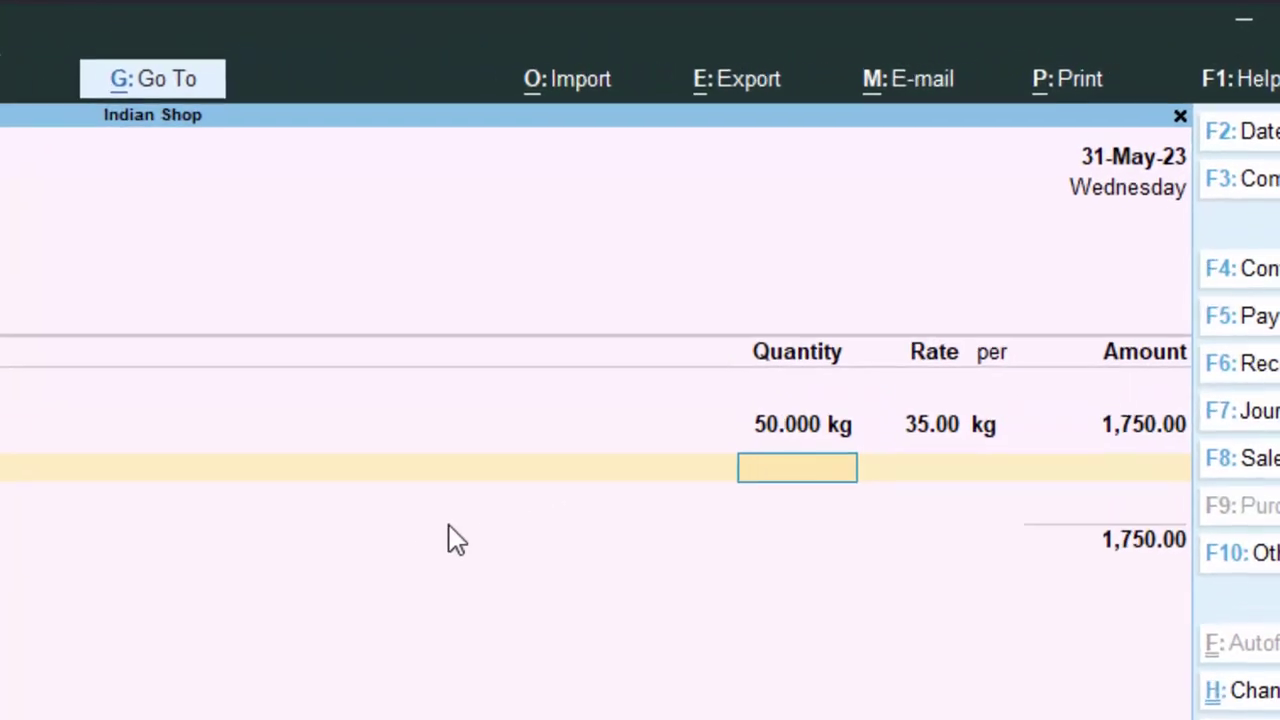
pyautogui.write('60')
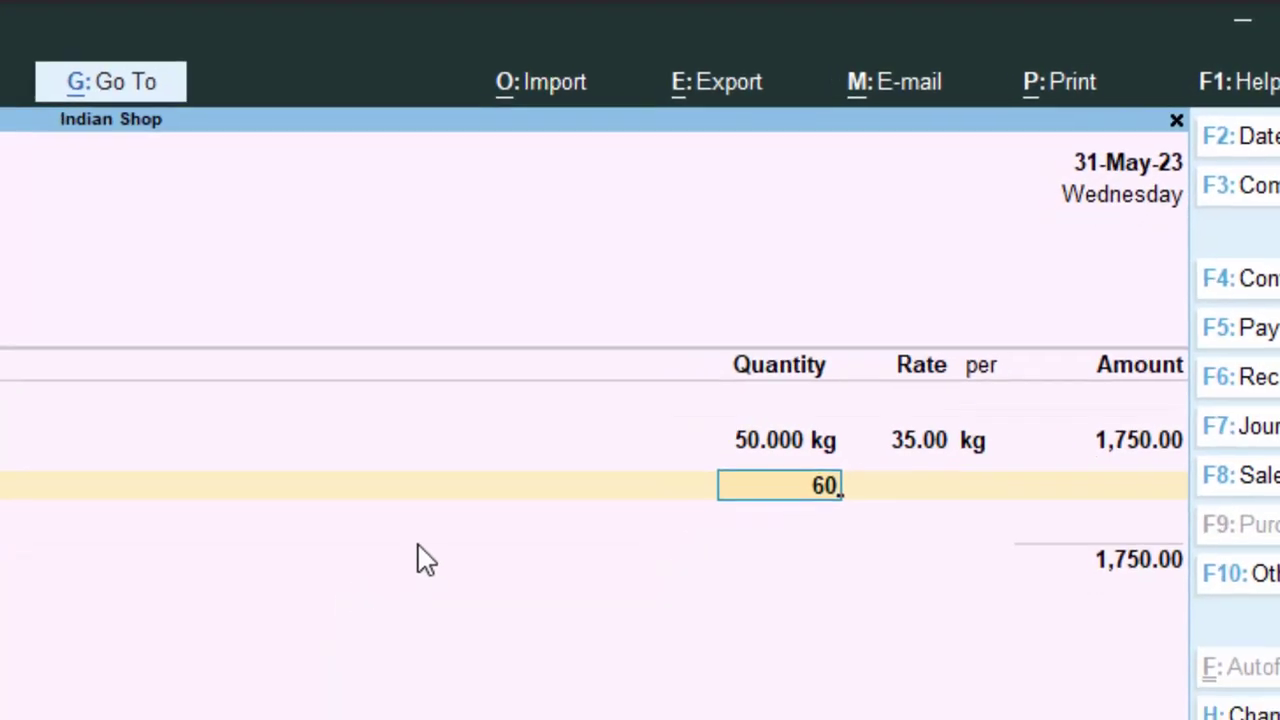
pyautogui.press('Return')
pyautogui.write('90')
pyautogui.press('Return')
pyautogui.press('Return')
pyautogui.press('Return')
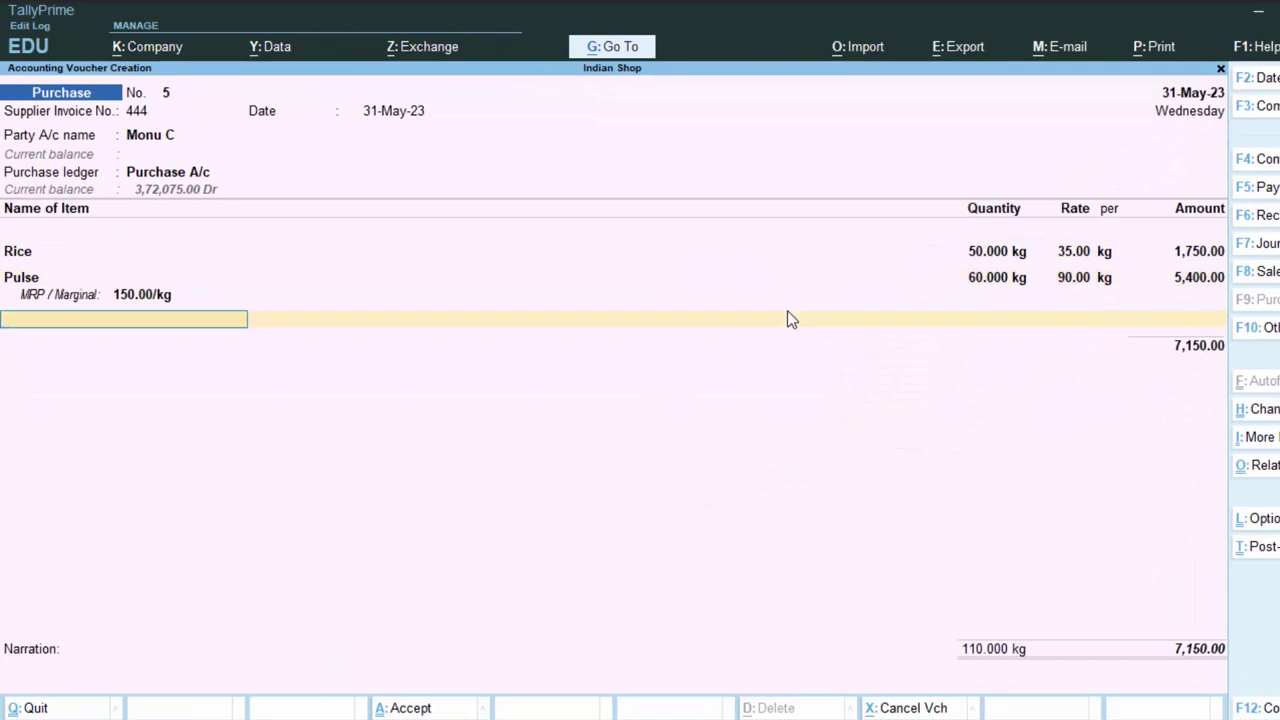
# End the item list and add Cgst as the voucher's first tax ledger with its calculated amount
pyautogui.press('Return')
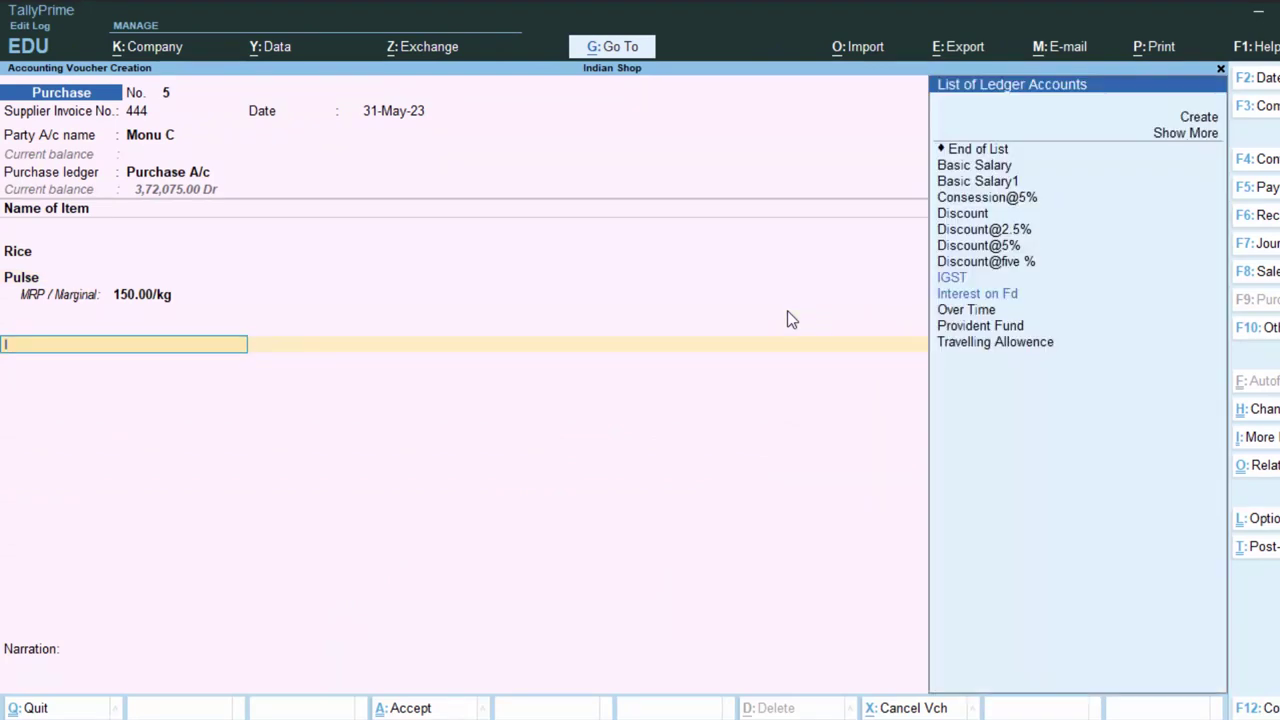
pyautogui.press('Return')
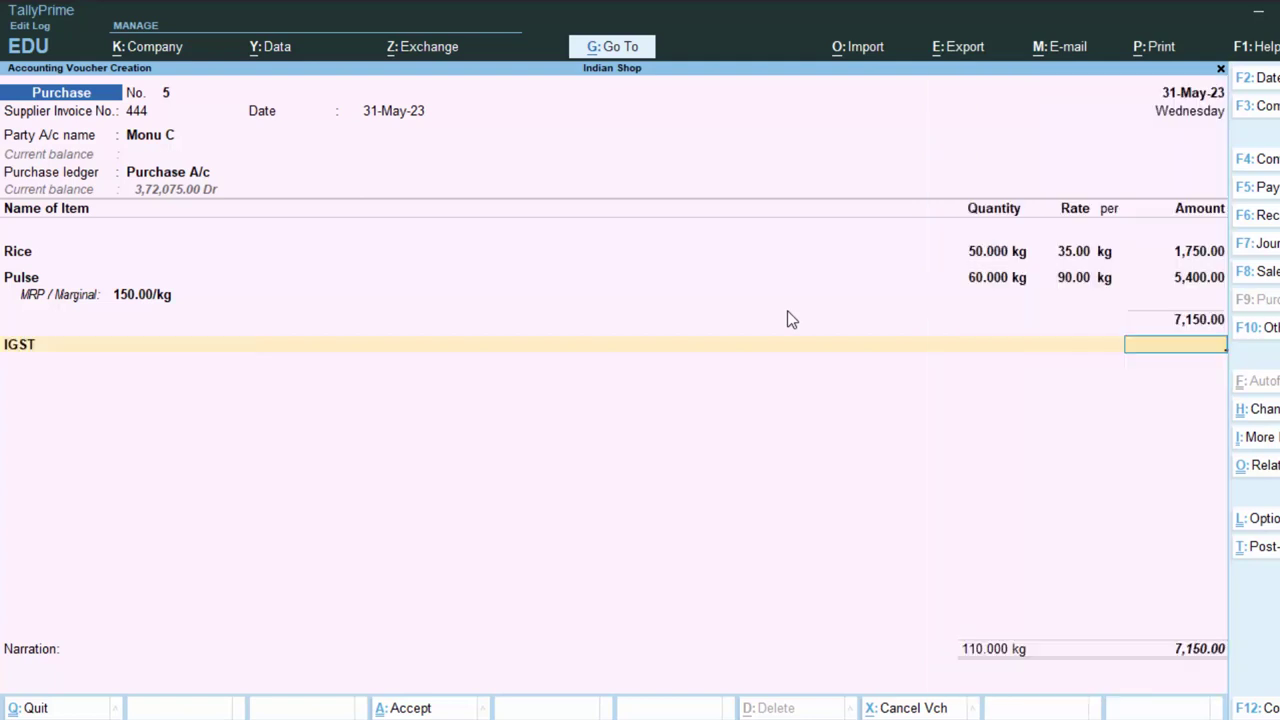
pyautogui.press('BackSpace')
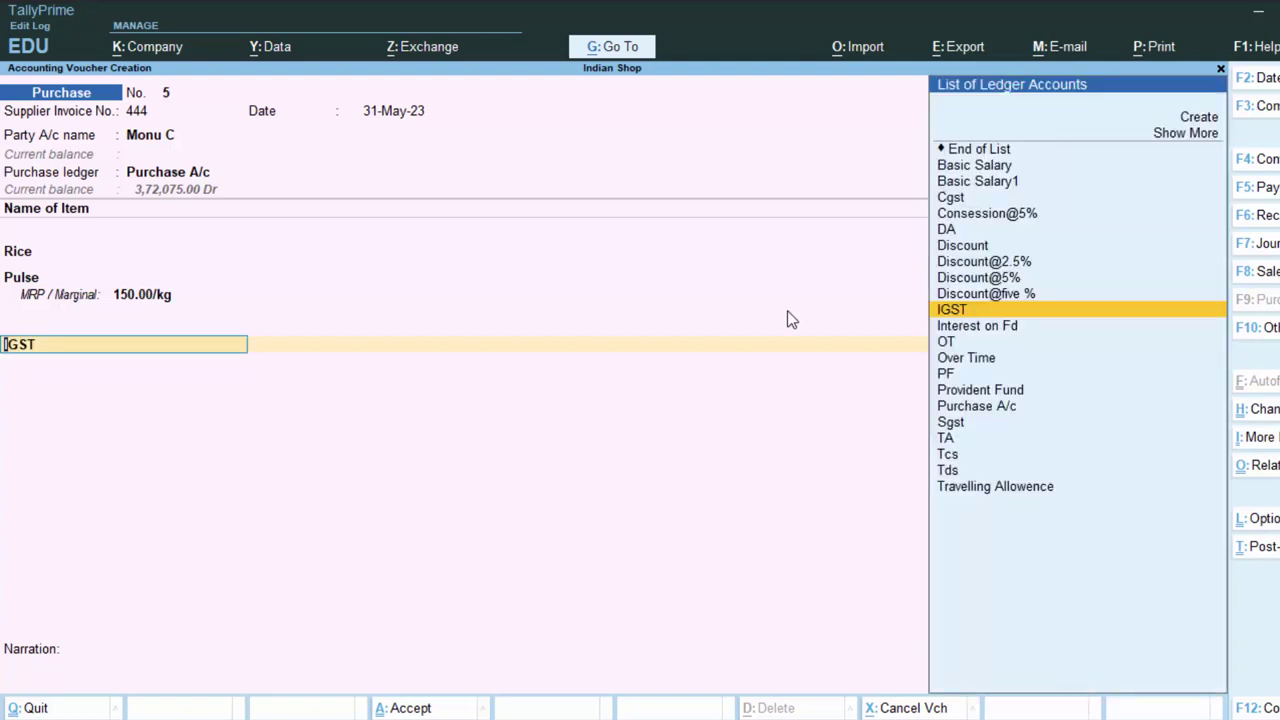
pyautogui.press('Up')
pyautogui.press('Up')
pyautogui.press('Up')
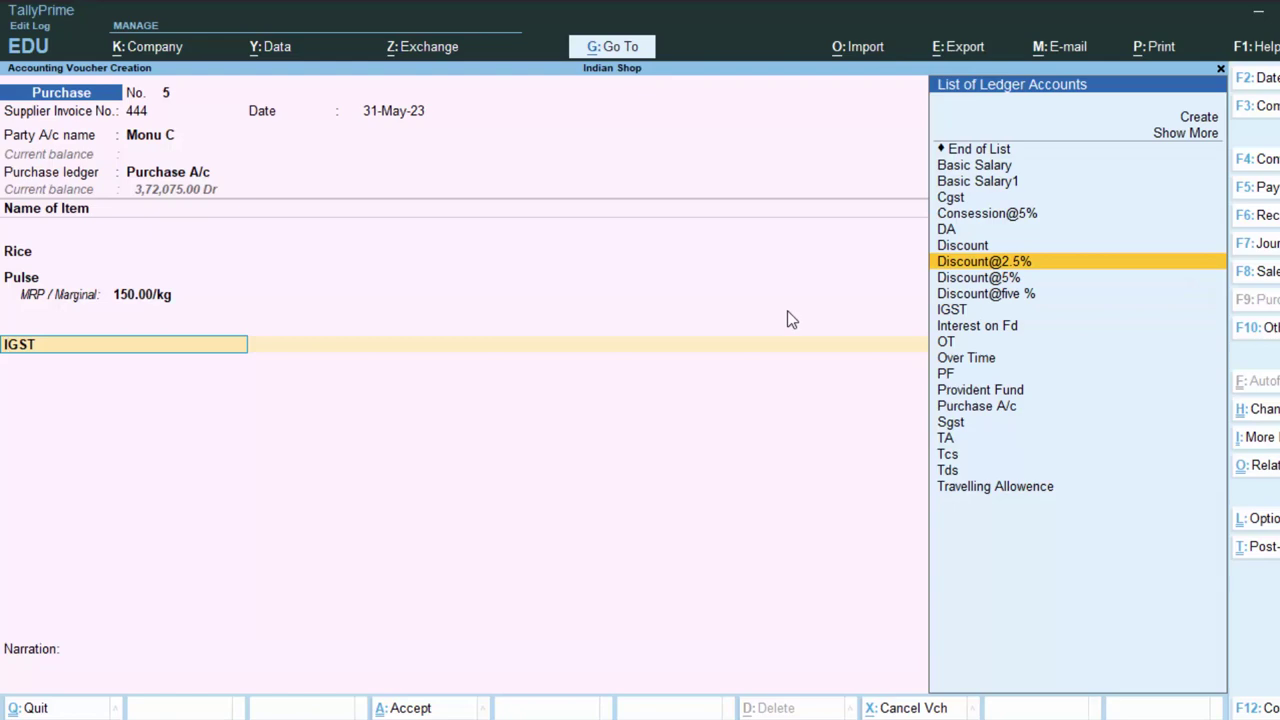
pyautogui.press('Up')
pyautogui.press('Up')
pyautogui.press('Up')
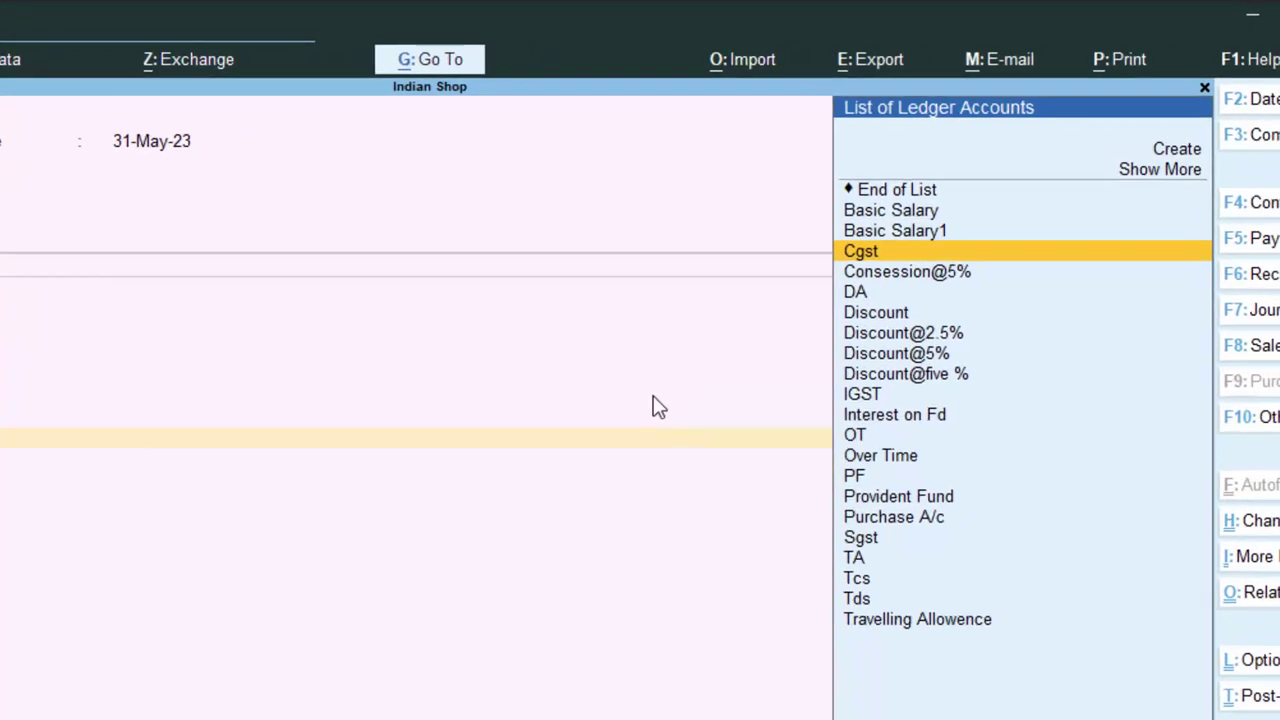
pyautogui.press('Return')
pyautogui.press('Return')
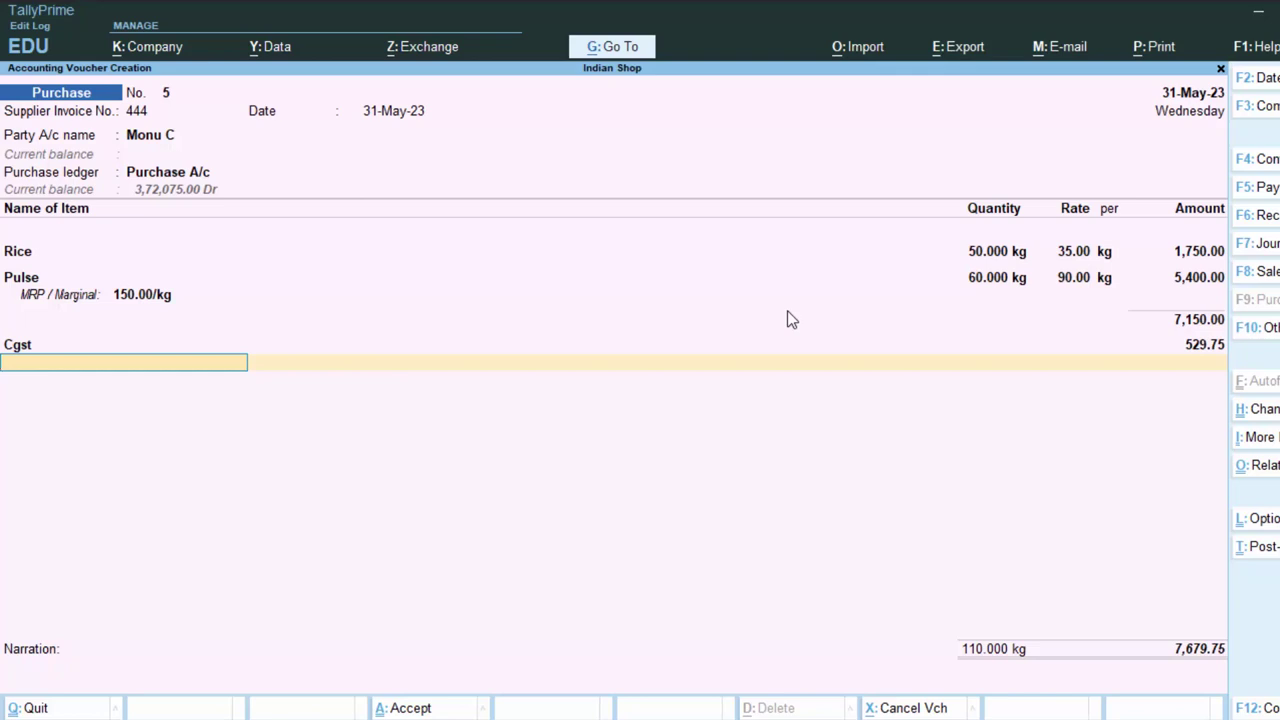
# Add the Sgst ledger below Cgst with its calculated amount and finish the tax ledger list
pyautogui.write('S')
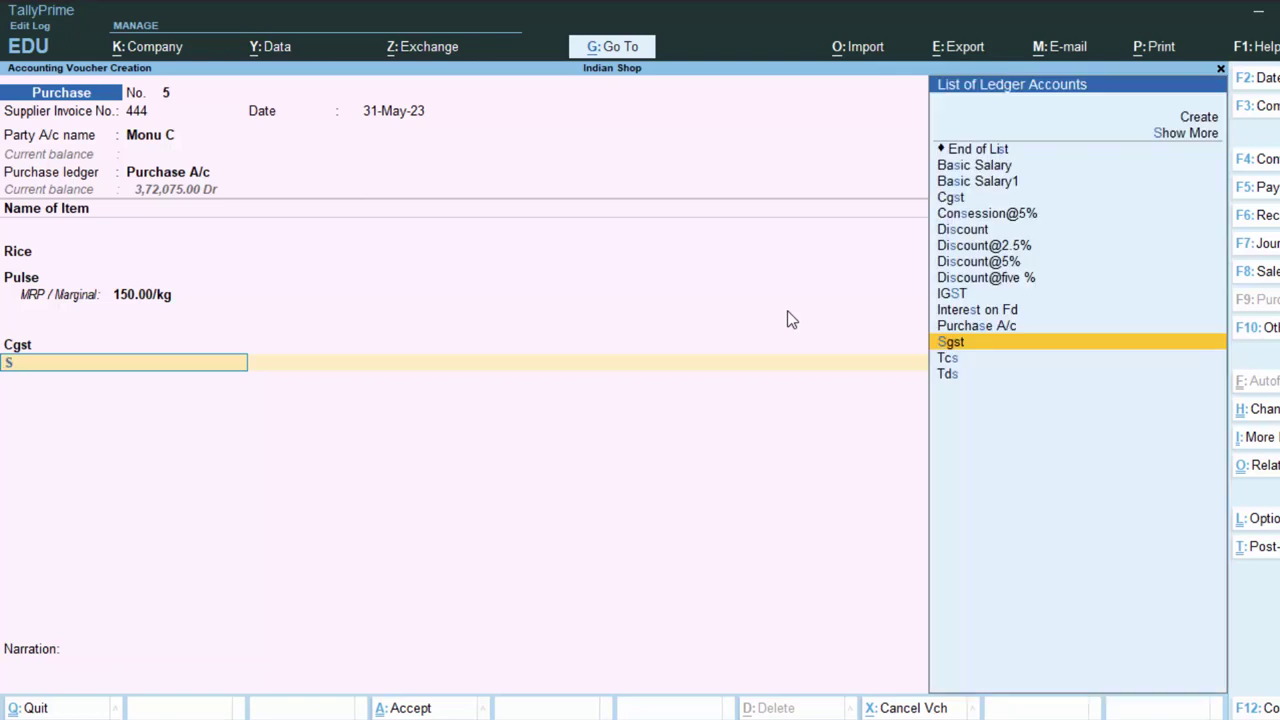
pyautogui.press('Return')
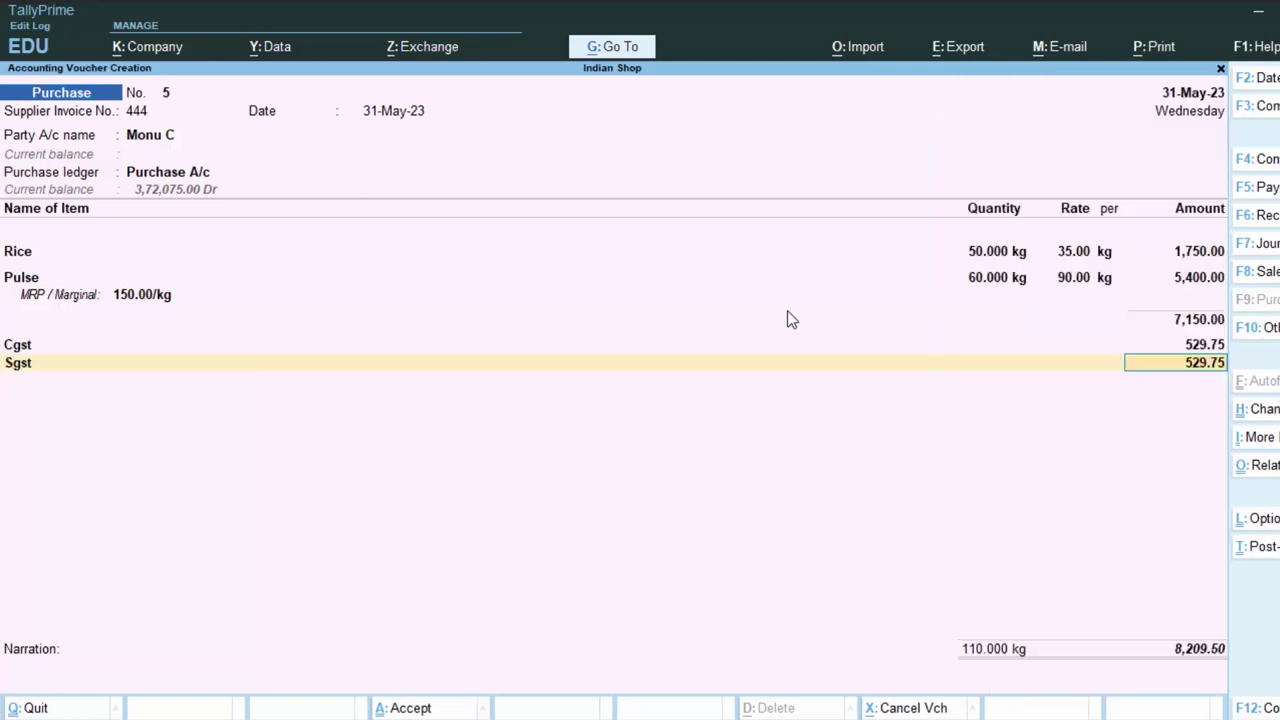
pyautogui.press('Return')
pyautogui.press('Return')
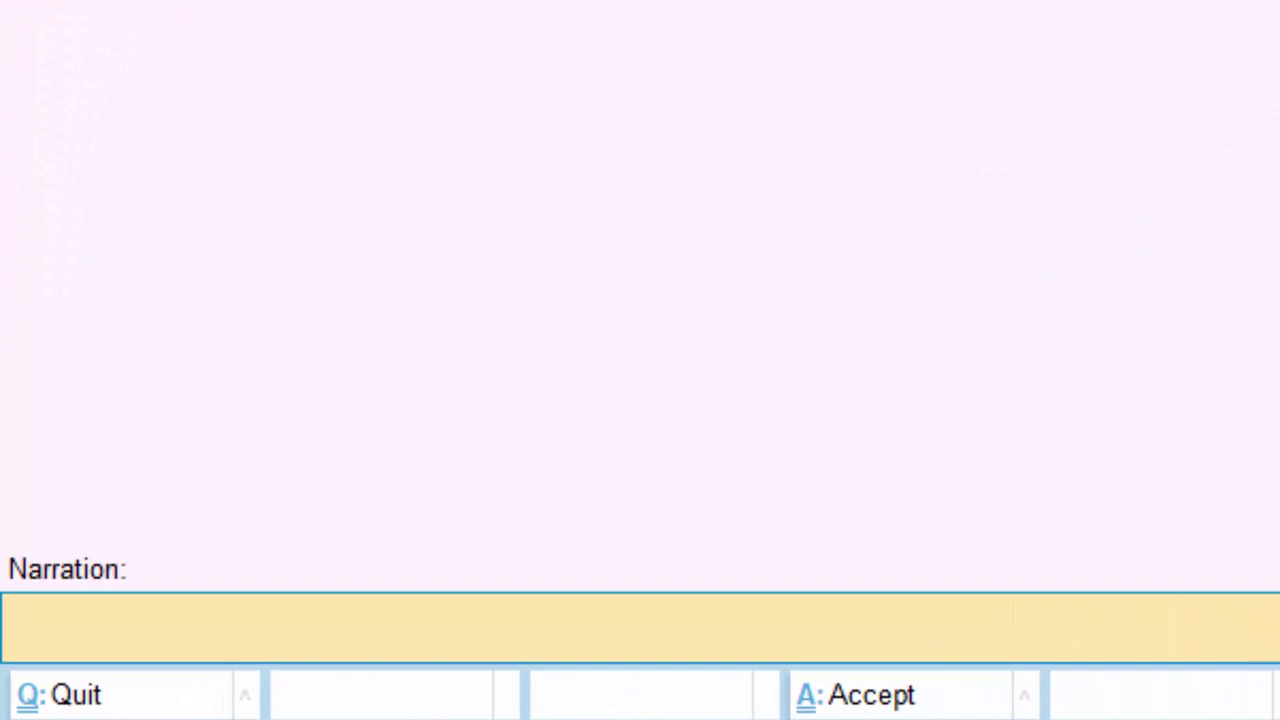
# Enter the narration "The Goods have been purchased on credit" and accept the purchase voucher
pyautogui.write('The')
pyautogui.write(' Goods ha')
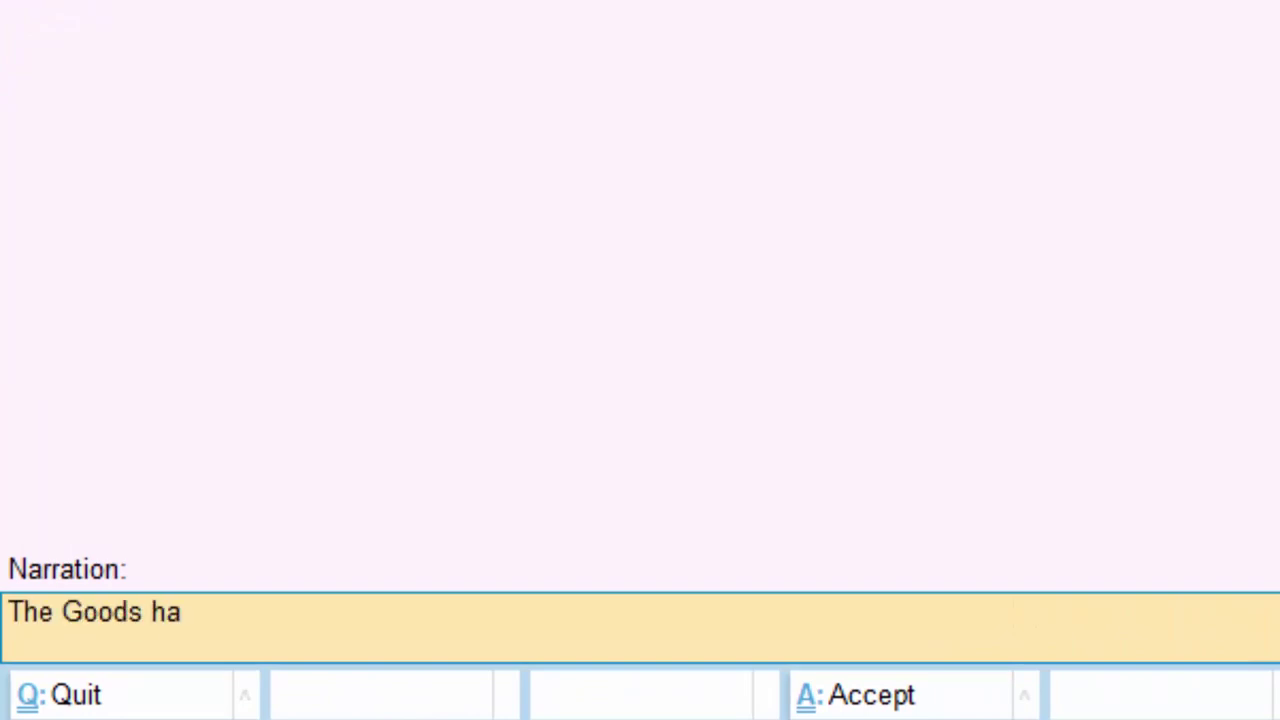
pyautogui.write('ve been p')
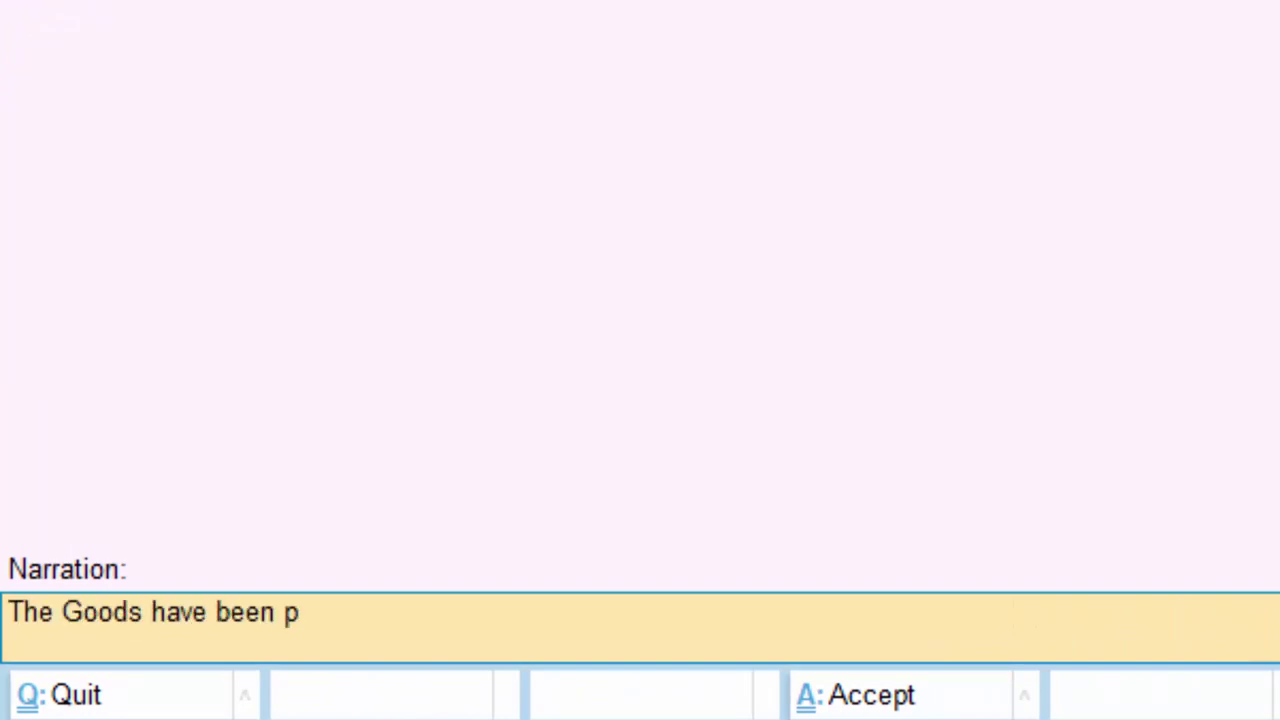
pyautogui.write('urchased ')
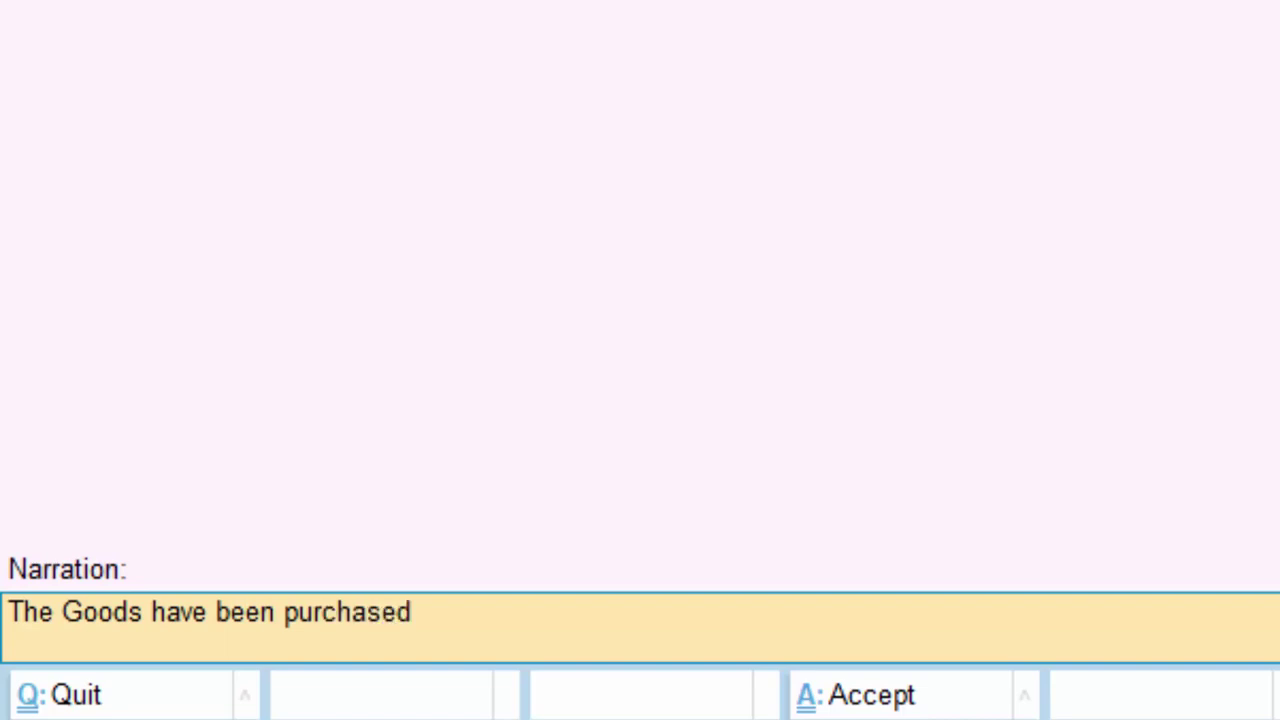
pyautogui.write(' on credu')
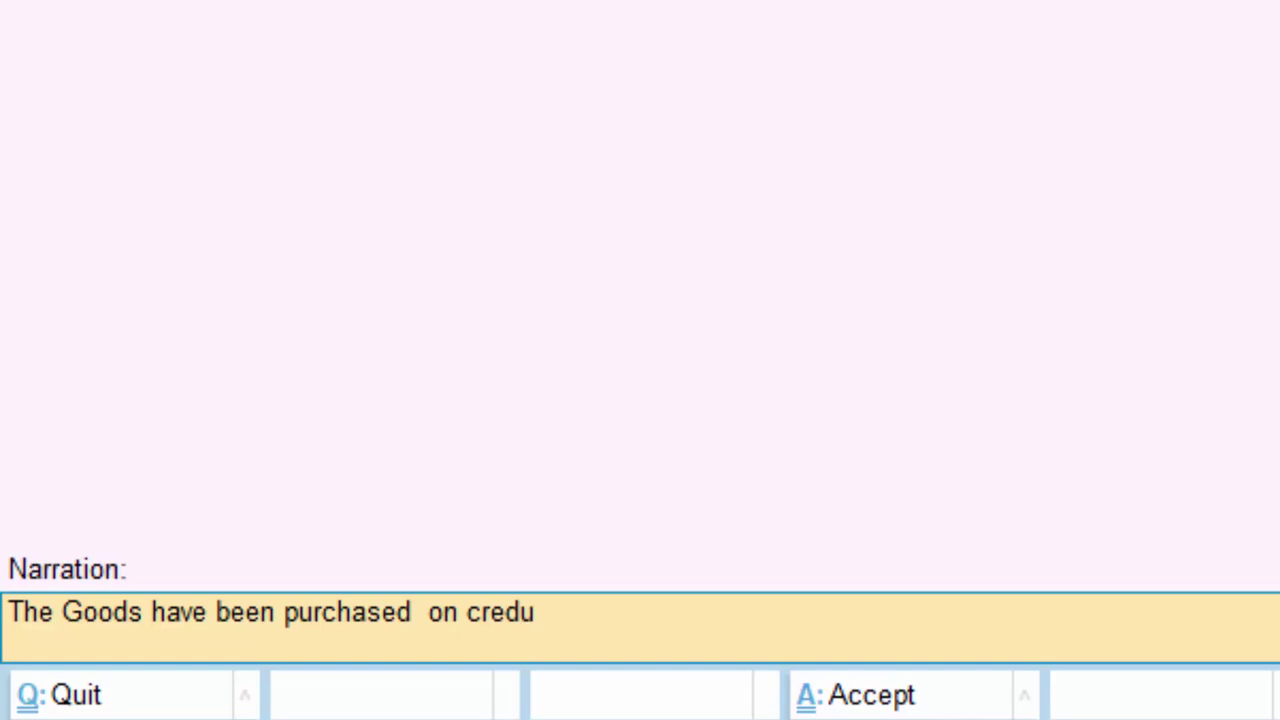
pyautogui.press('BackSpace')
pyautogui.write('it')
pyautogui.press('Return')
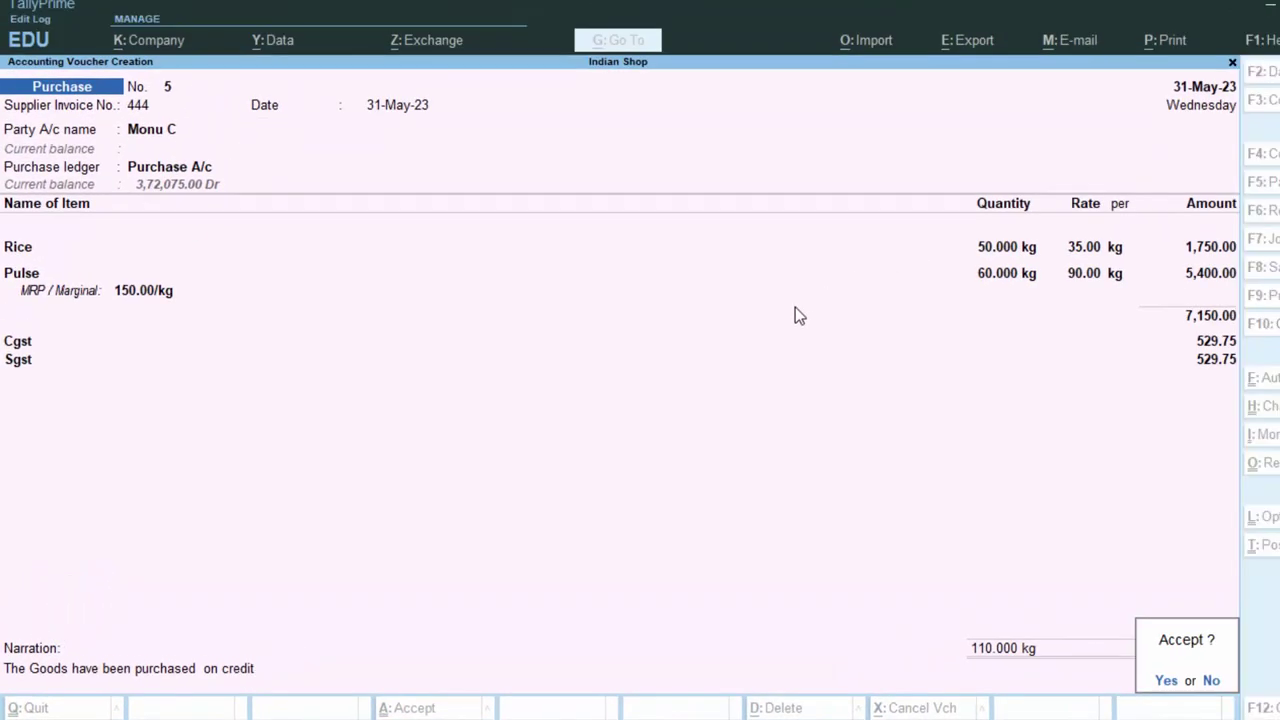
pyautogui.press('y')
# Quit voucher creation and open the Day Book
pyautogui.press('Escape')
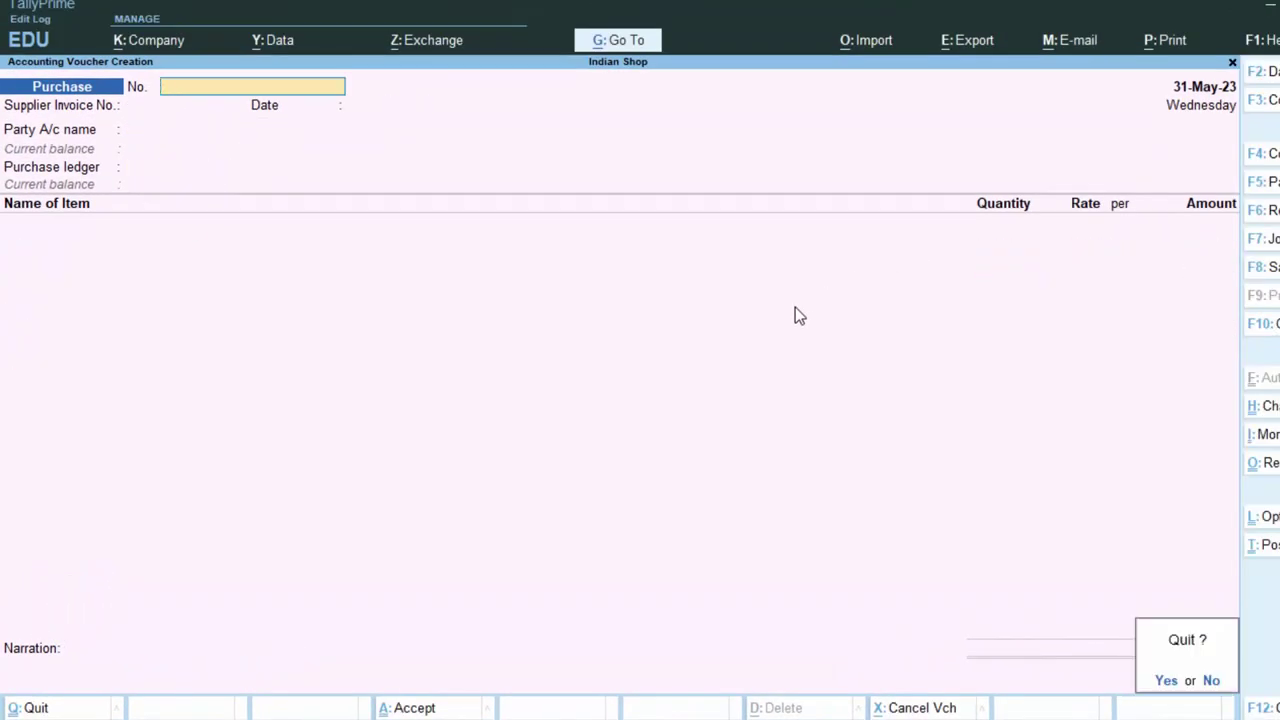
pyautogui.press('y')
pyautogui.press('d')
pyautogui.press('d')
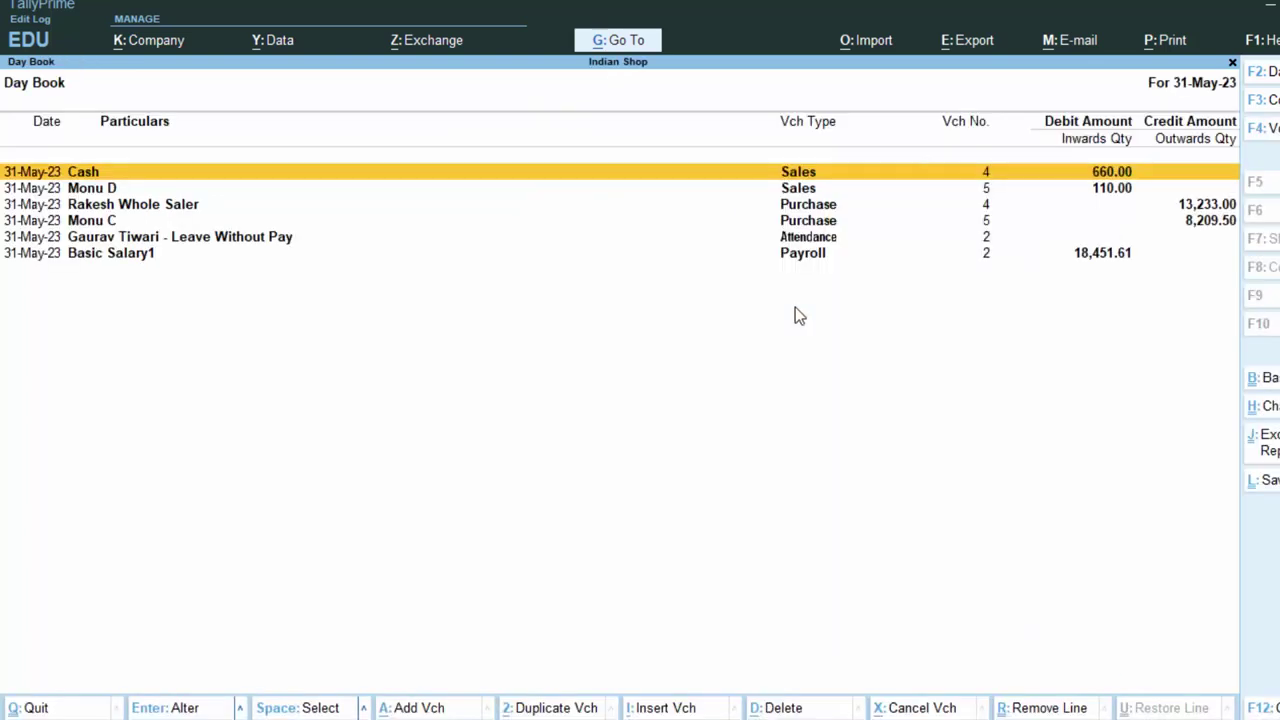
# Open purchase voucher No. 4 from the Day Book to check its tax ledger, and quit it without changes
pyautogui.press('Down')
pyautogui.press('Down')
pyautogui.press('Down')
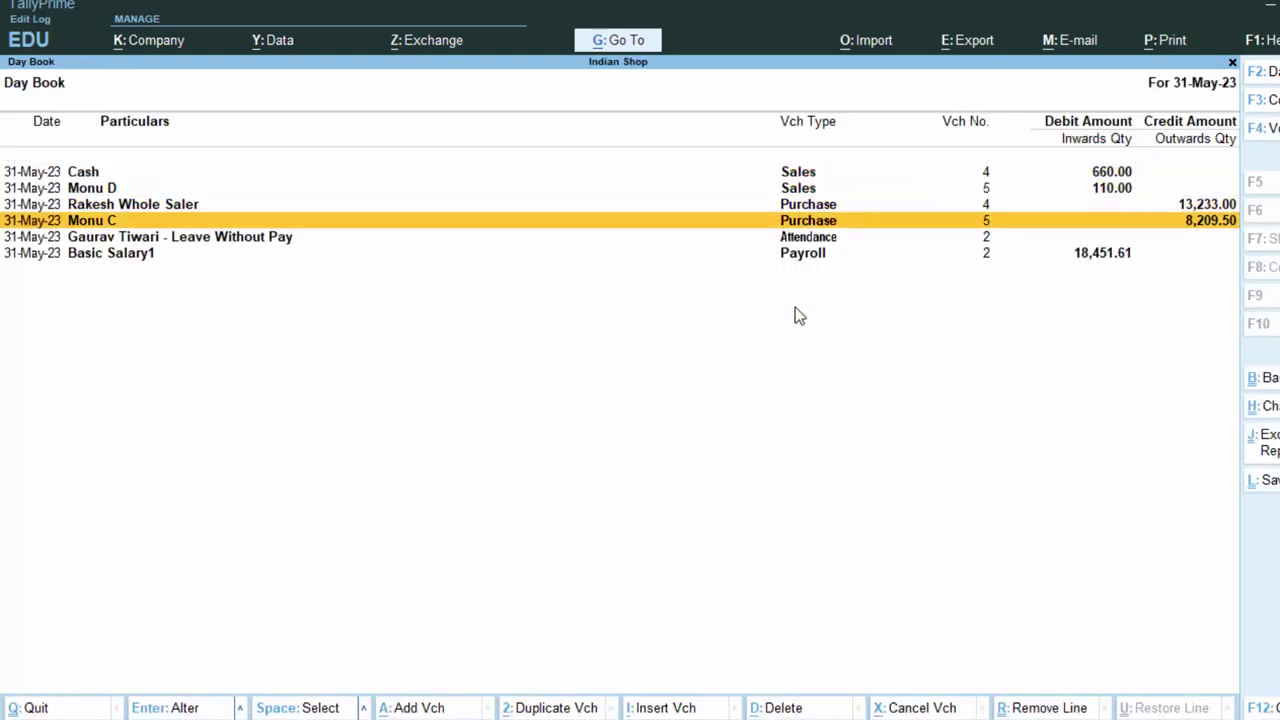
pyautogui.press('Up')
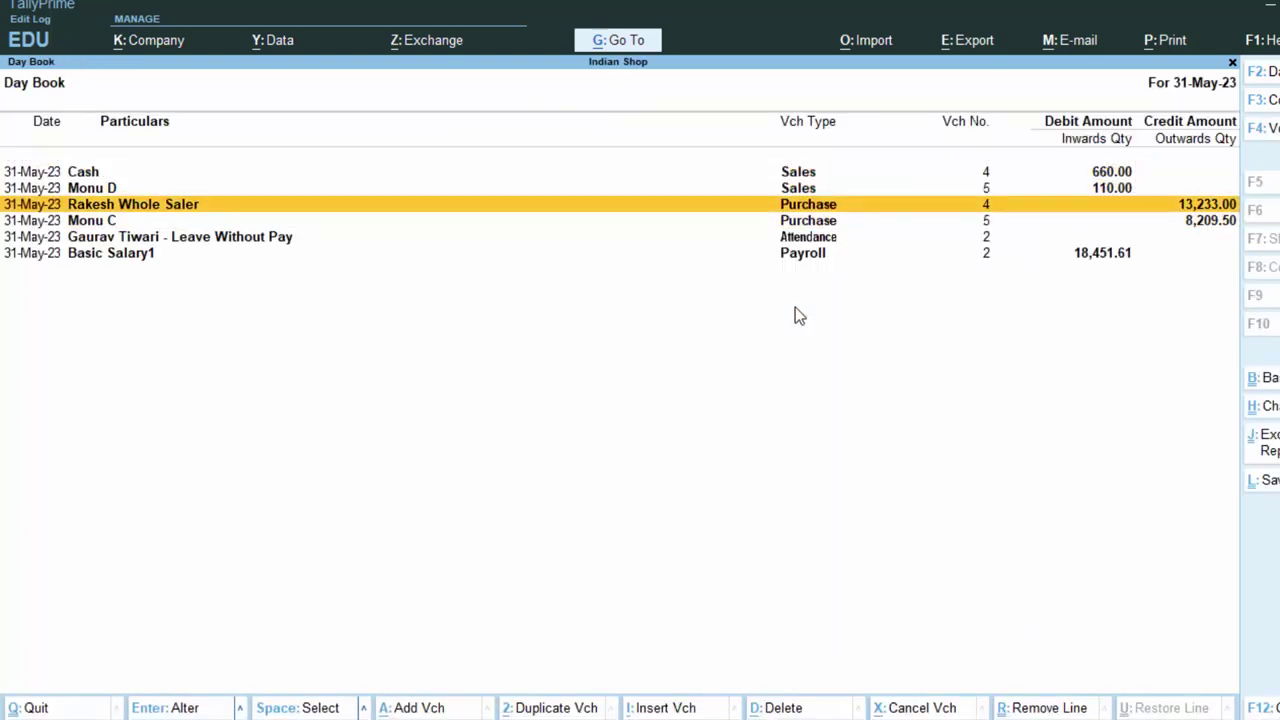
pyautogui.press('Return')
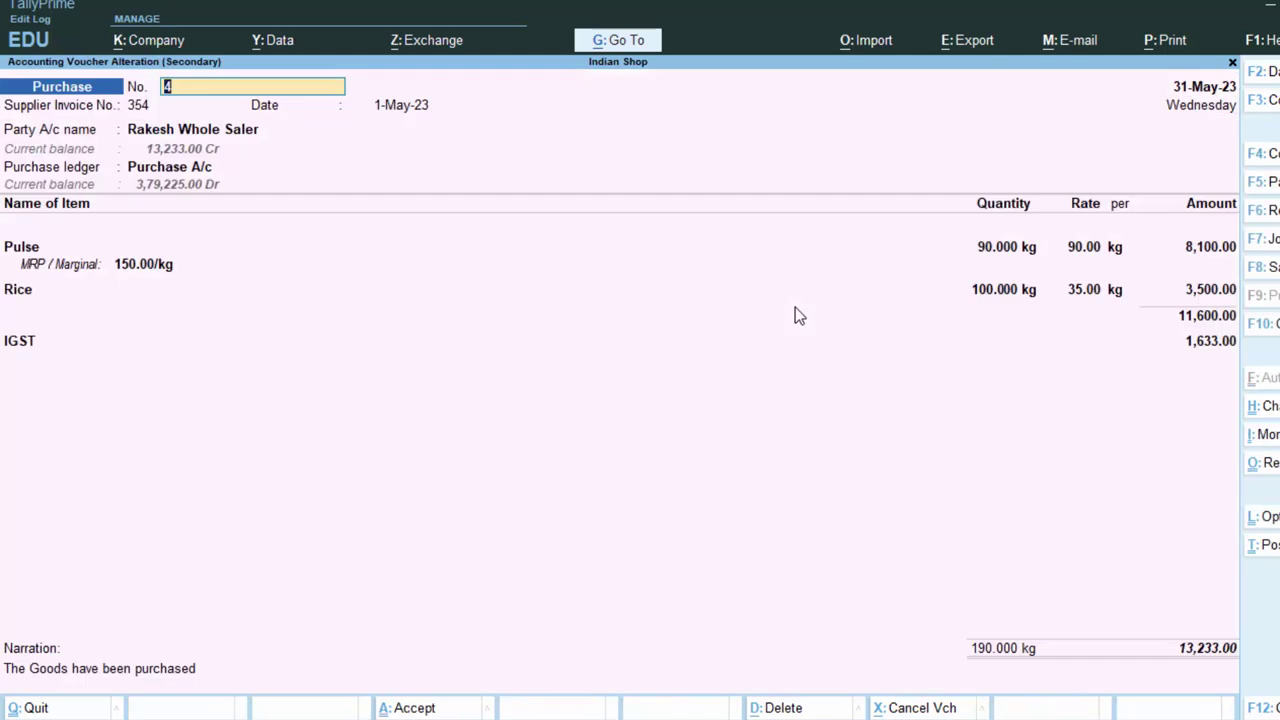
pyautogui.press('Escape')
pyautogui.press('y')
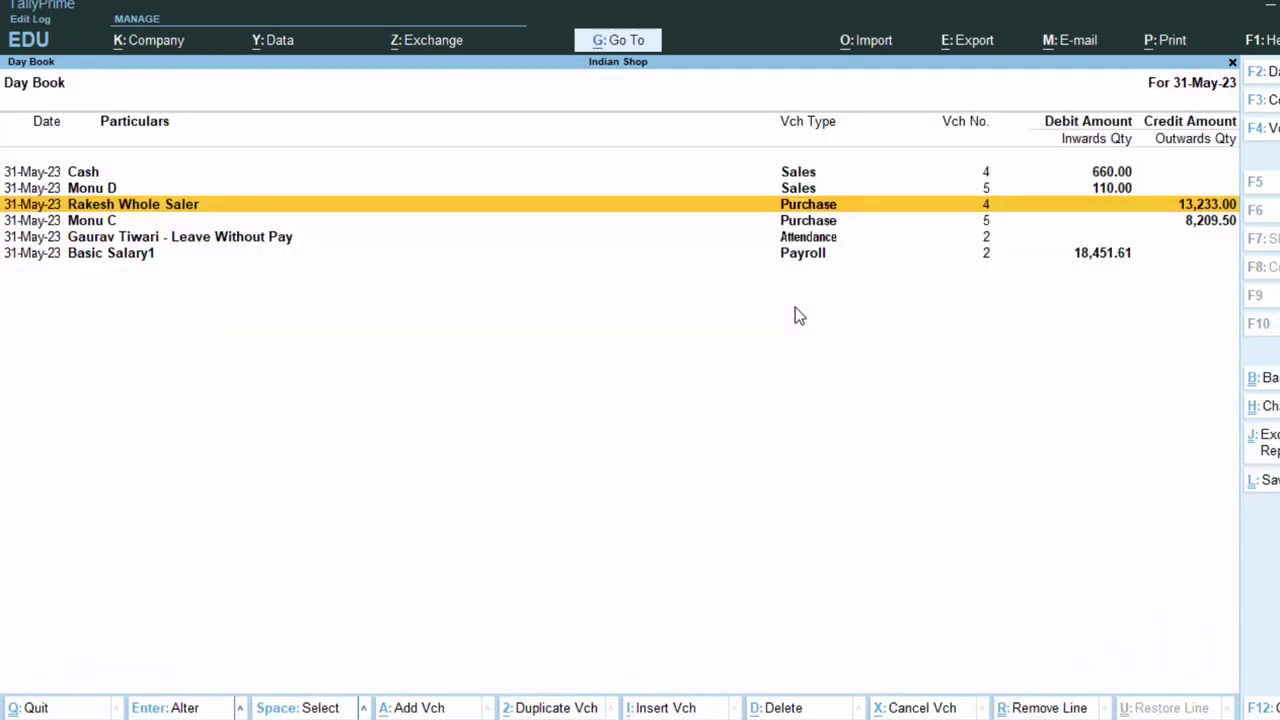
# Open purchase voucher No. 5 from the Day Book and show a zoomed-in print preview of its invoice
pyautogui.press('Down')
pyautogui.press('Return')
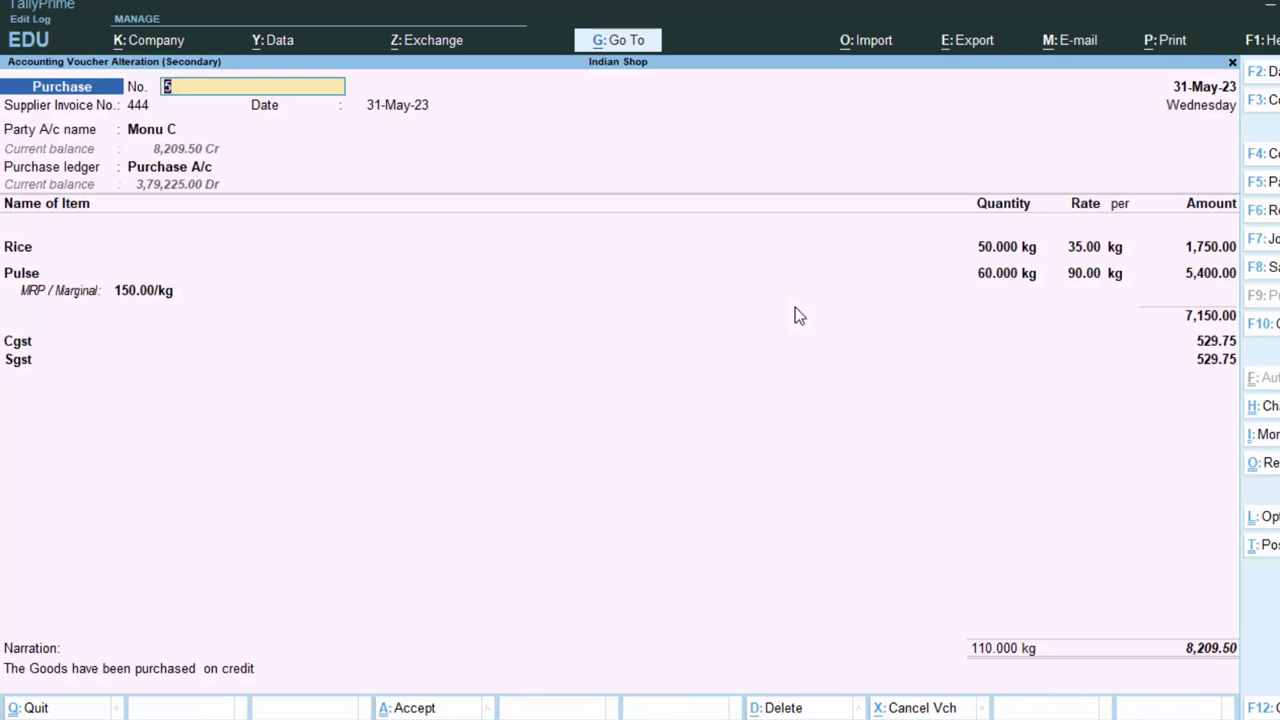
pyautogui.press('alt')
pyautogui.hotkey('alt', 'p')
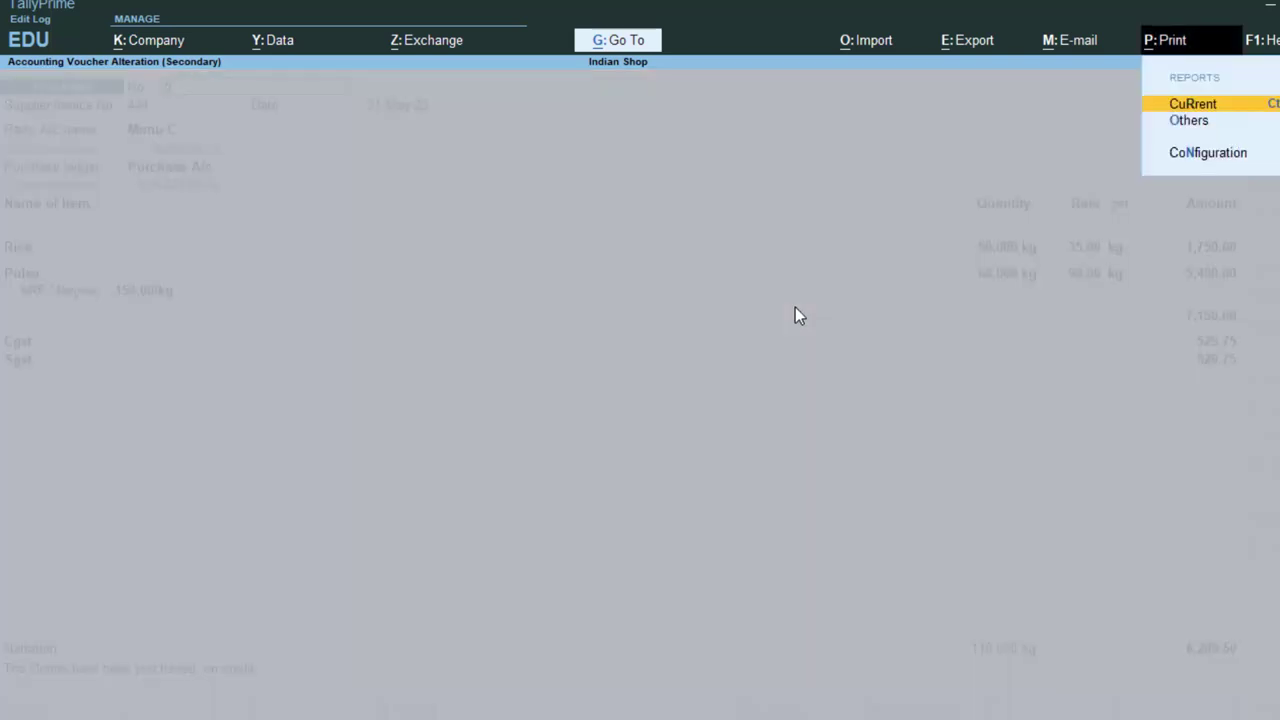
pyautogui.press('Return')
pyautogui.press('i')
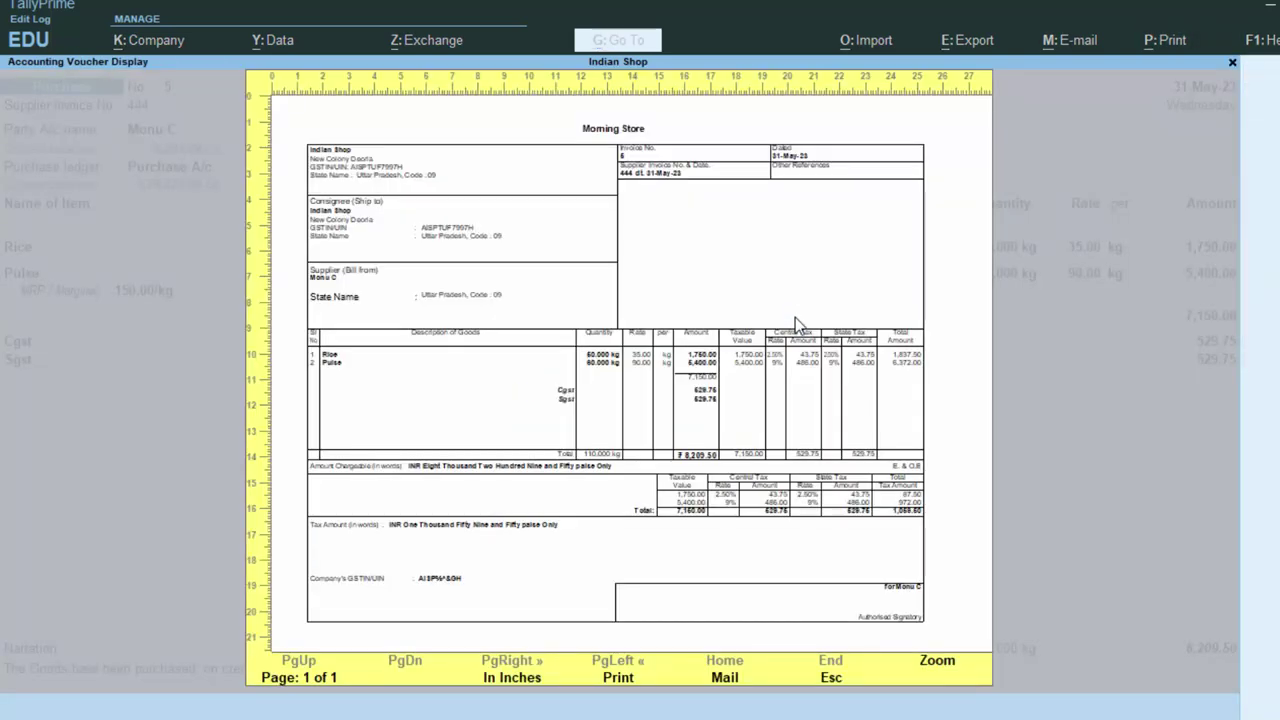
pyautogui.click(937, 668)
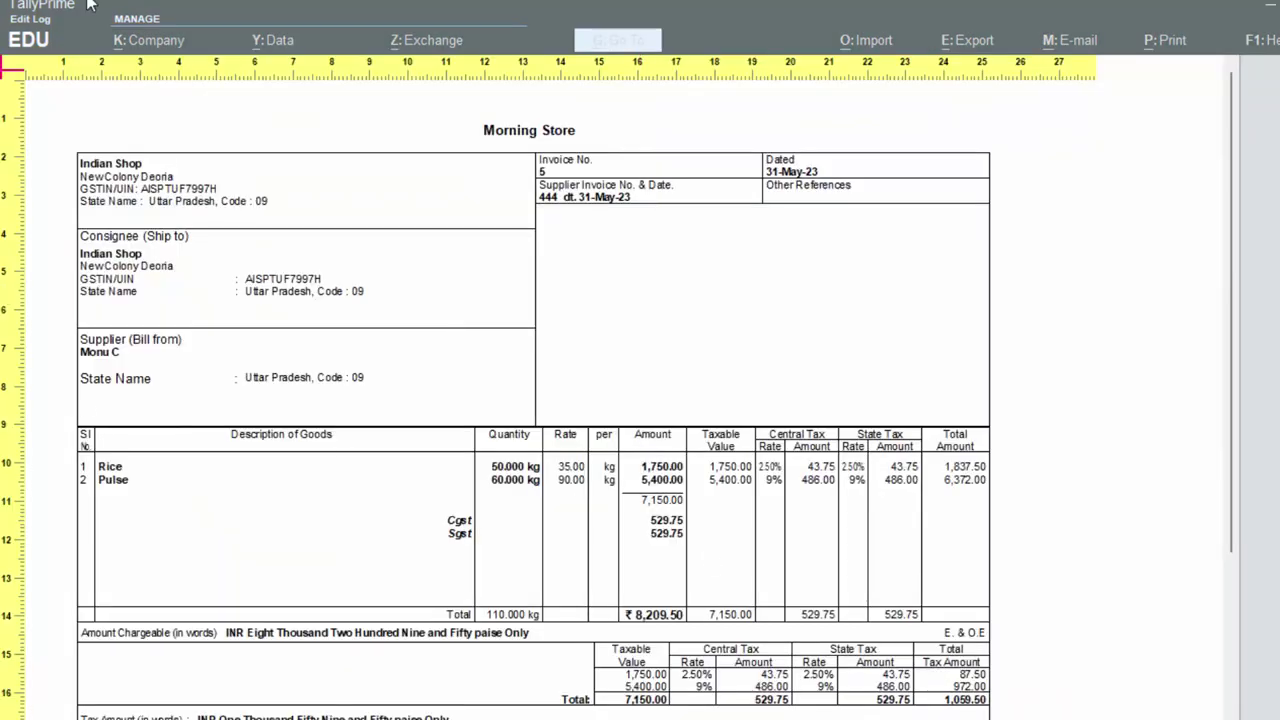